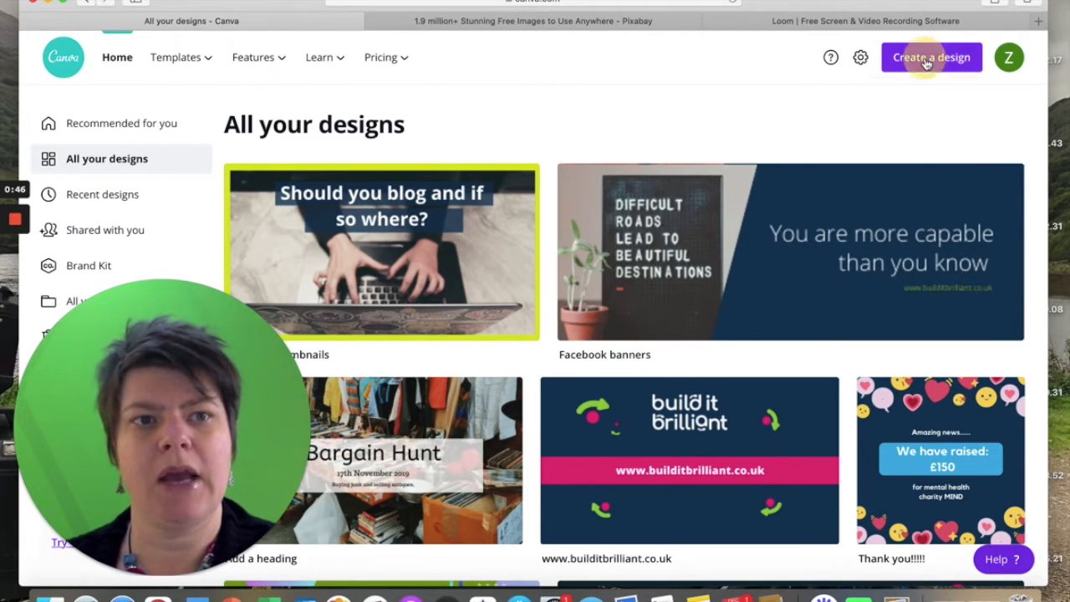
Create a new blank design of the Social Media type.
left_click(933, 59)
type("social media")
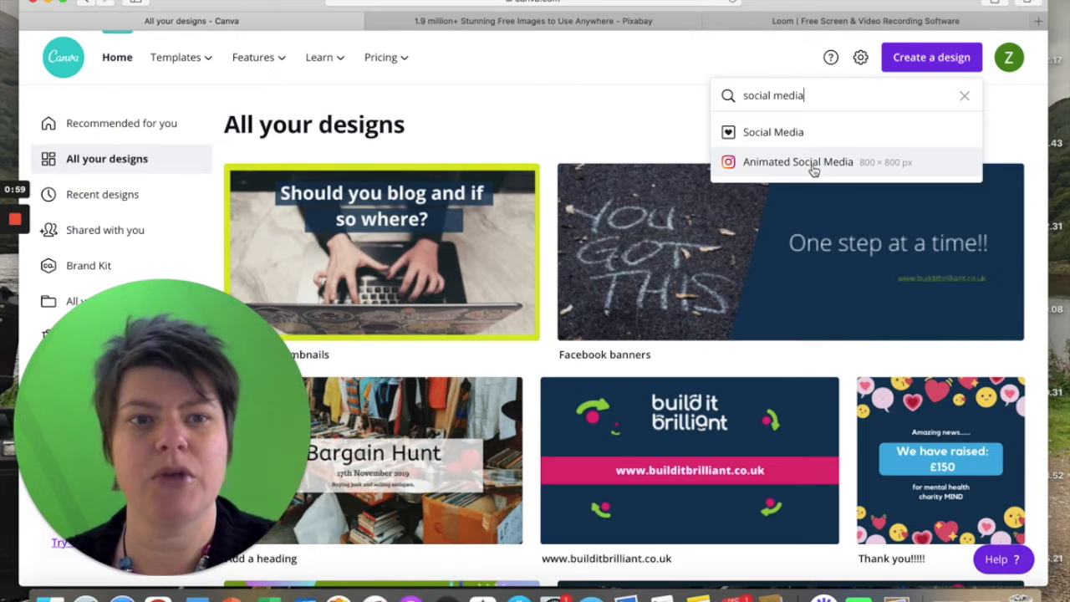
left_click(796, 134)
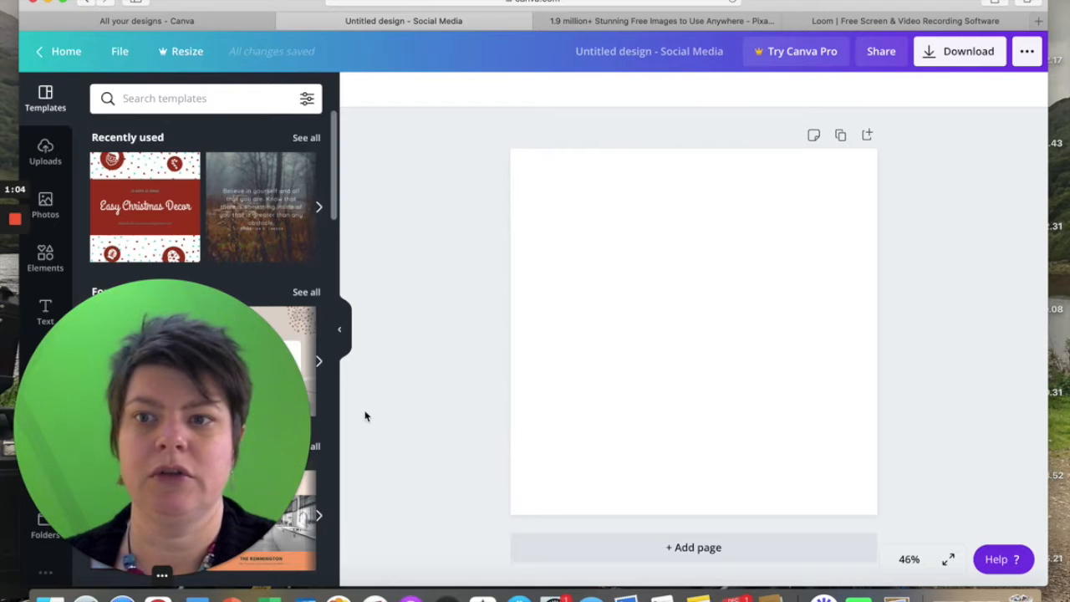
left_click_drag(131, 368, 865, 373)
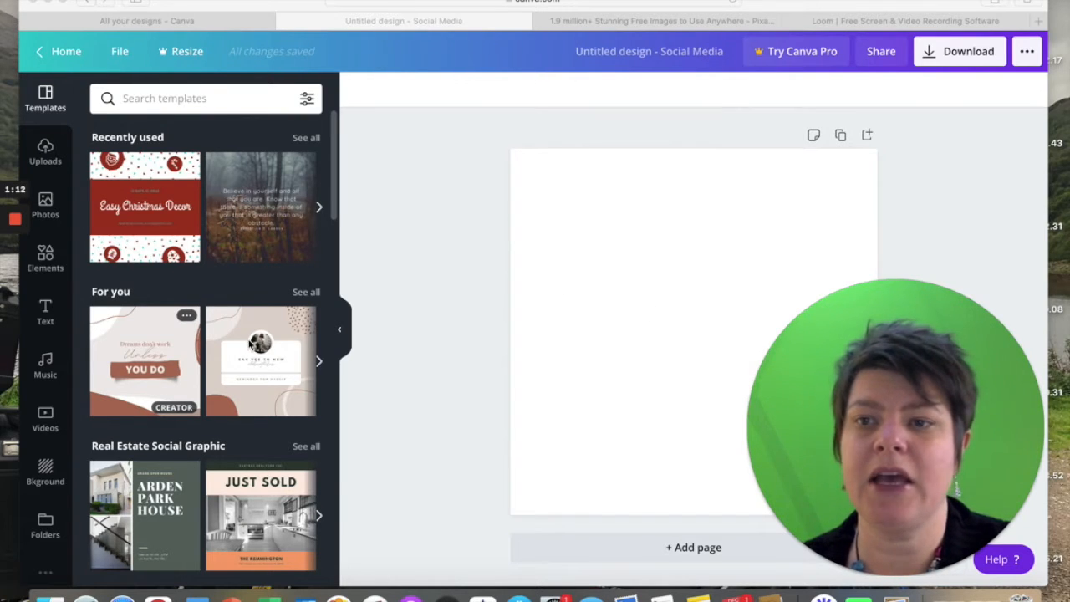
Search the design templates for "christmas".
scroll(242, 326, "down", 2)
left_click(44, 98)
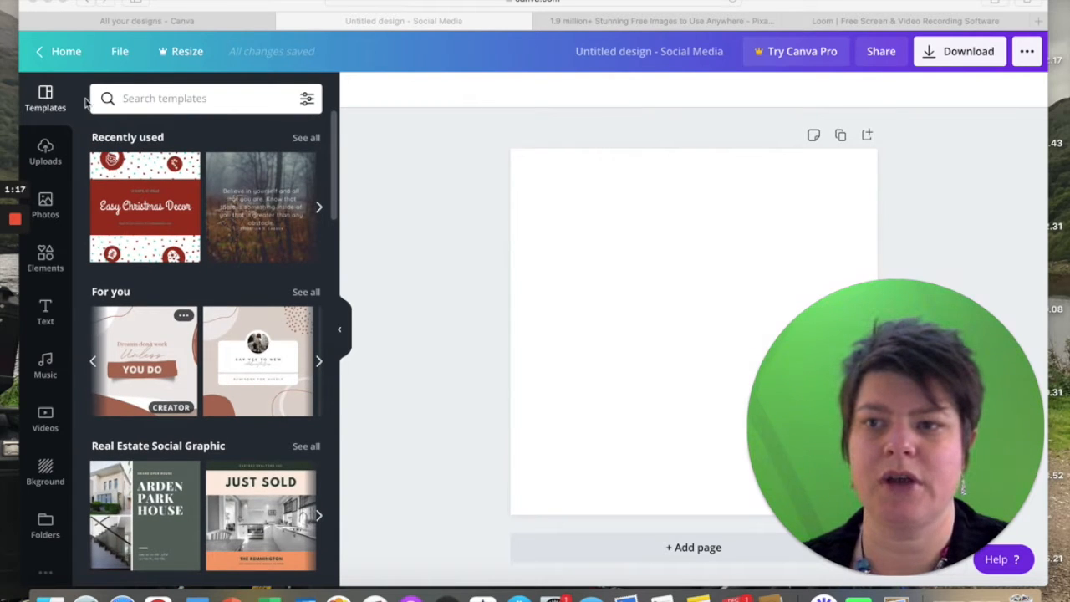
left_click(157, 98)
type("christmas")
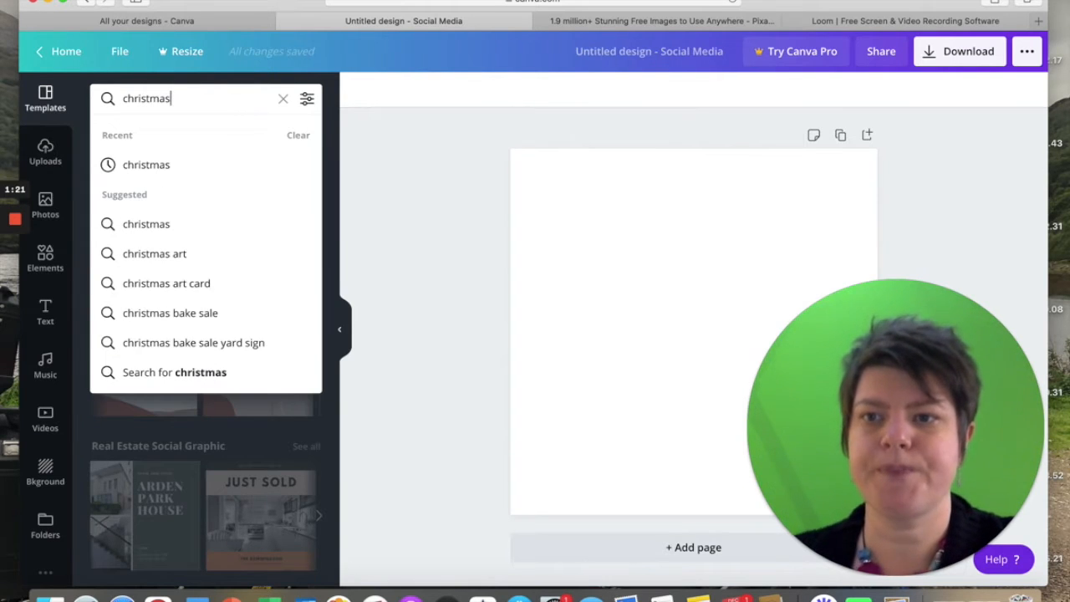
key("Return")
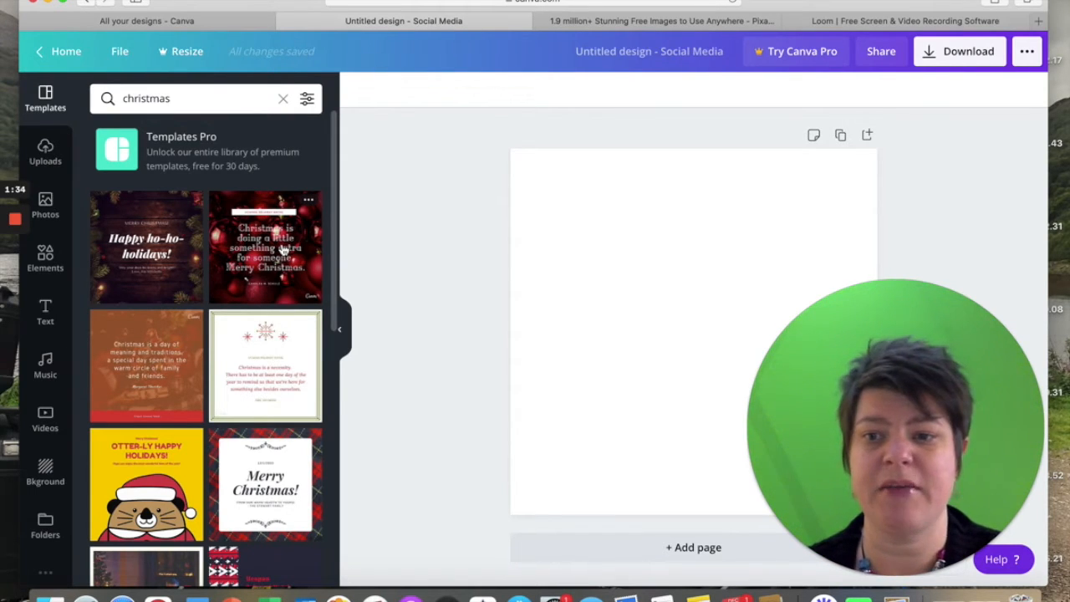
Apply the Christmas template with red and green dots and the quote "The magic of Christmas never ends" to the page.
scroll(271, 334, "down", 3)
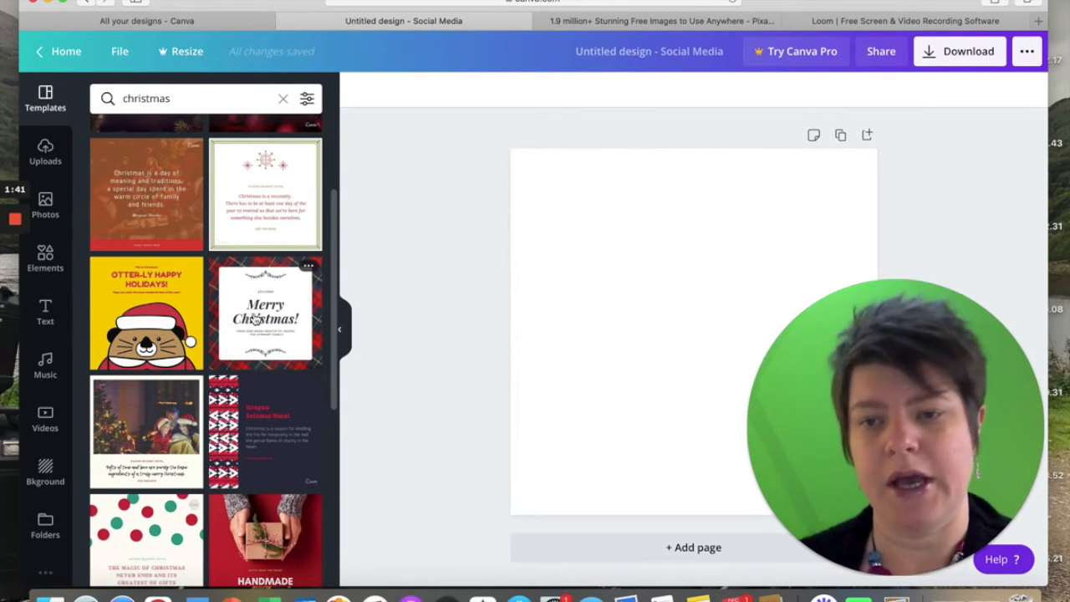
scroll(255, 317, "down", 3)
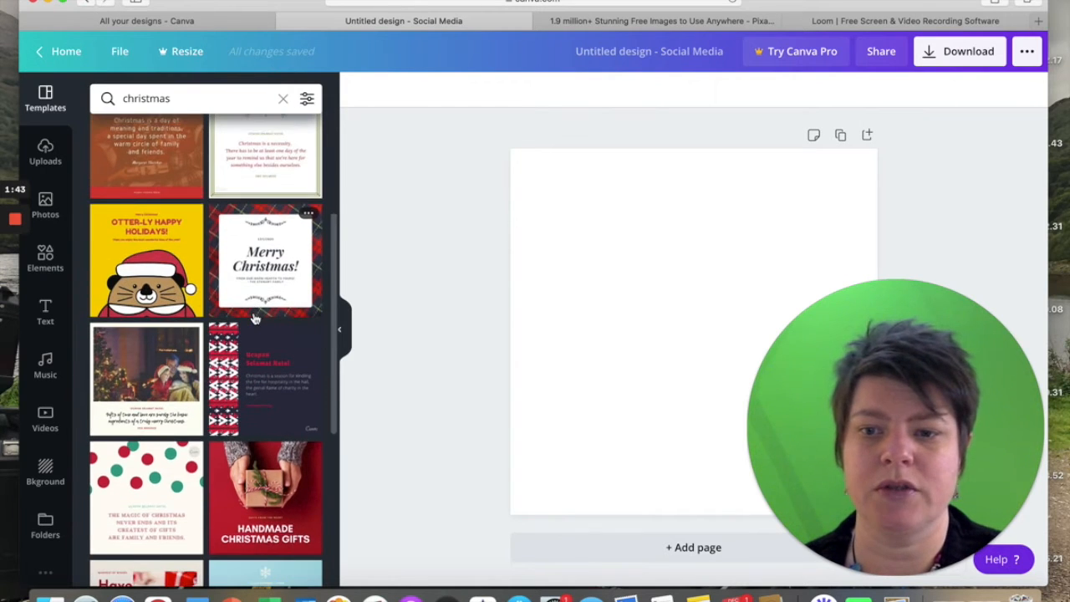
scroll(255, 317, "down", 1)
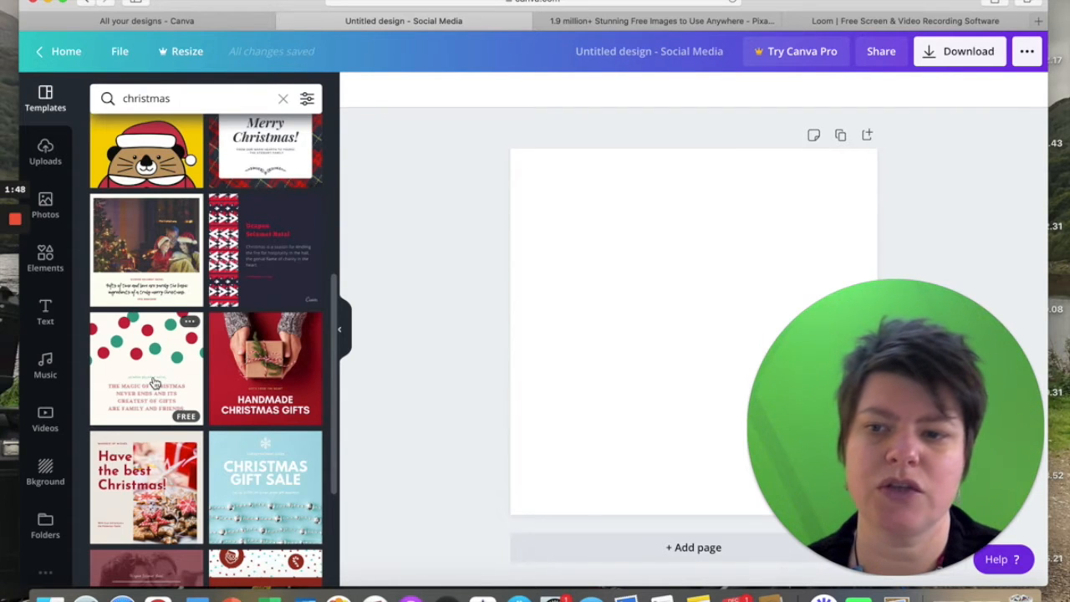
scroll(171, 415, "down", 1)
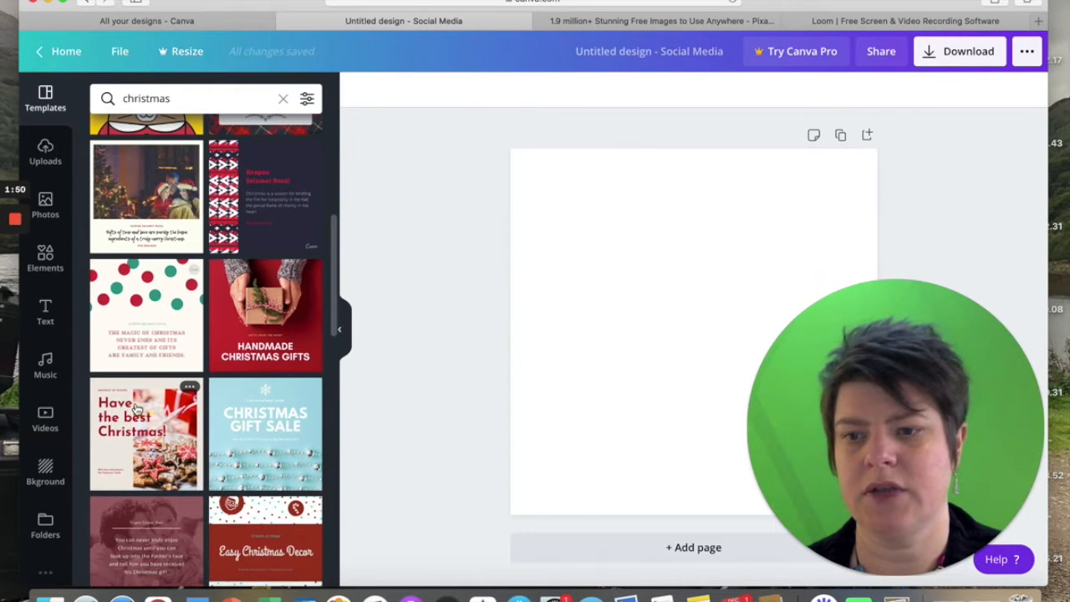
left_click(134, 299)
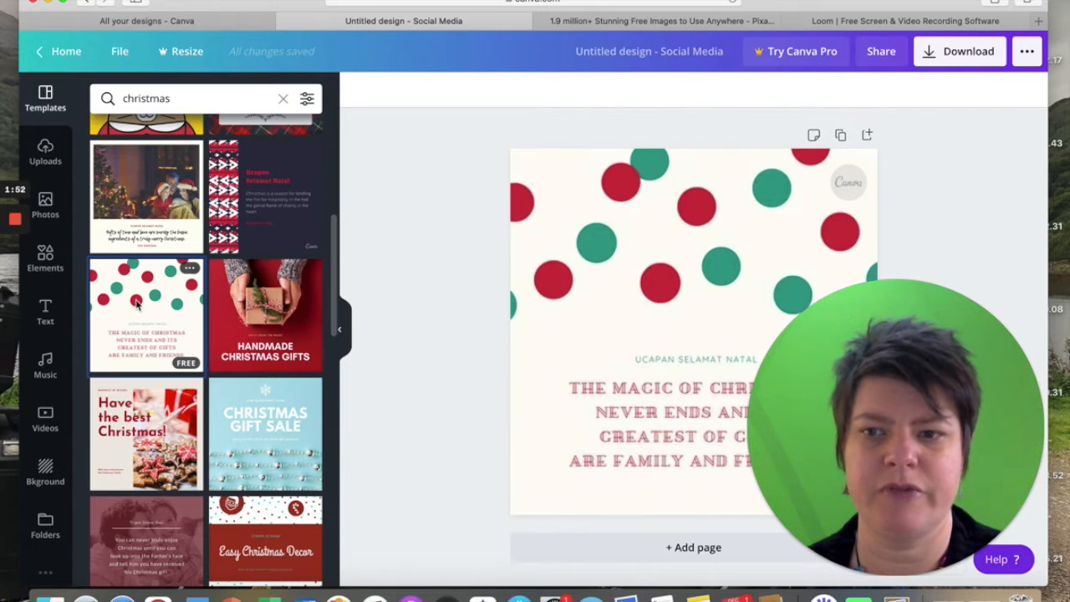
Recolour the green dot at the page's upper edge with the custom colour #0B3456.
left_click(651, 166)
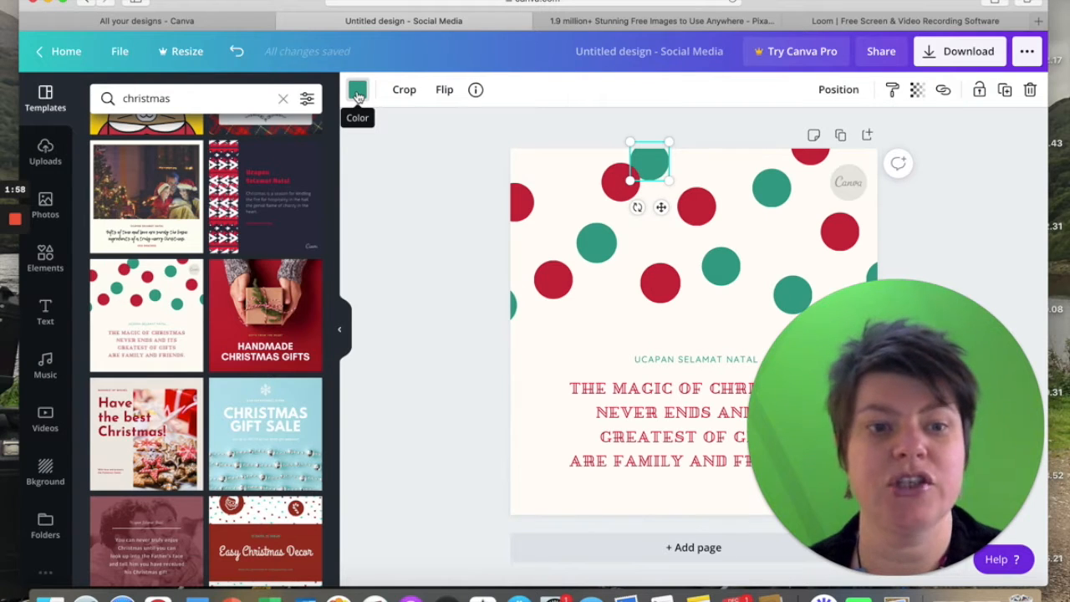
left_click(358, 92)
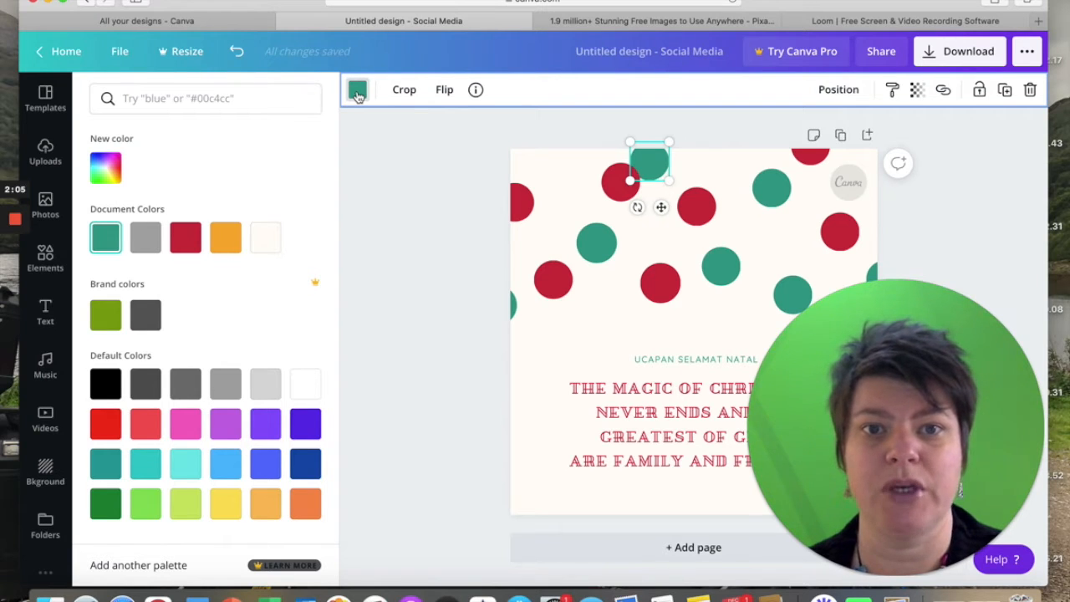
left_click(117, 168)
left_click(202, 319)
double_click(198, 320)
type("#0")
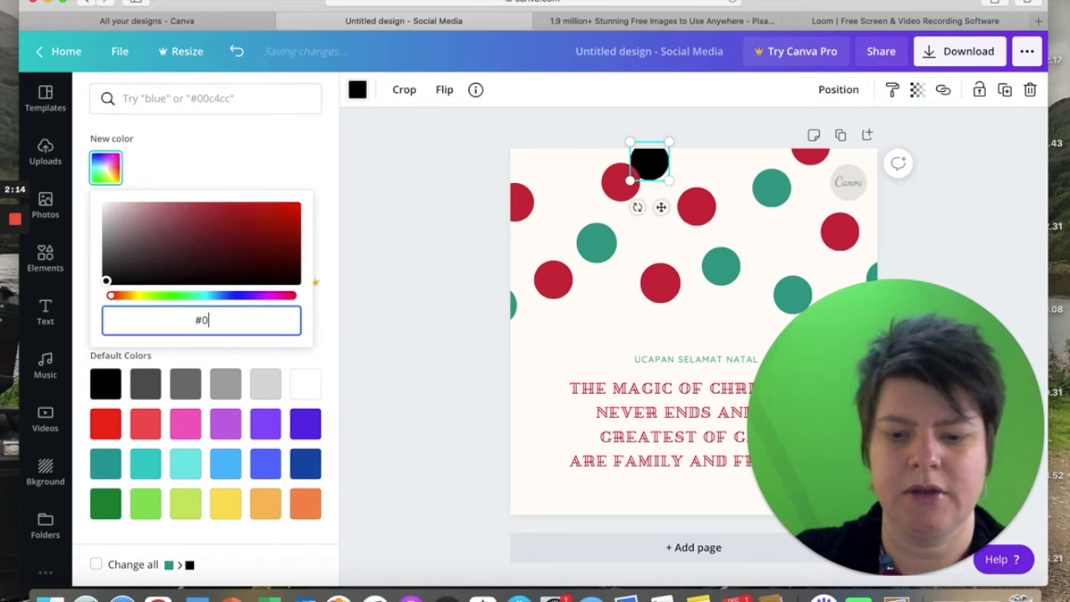
type("B3456")
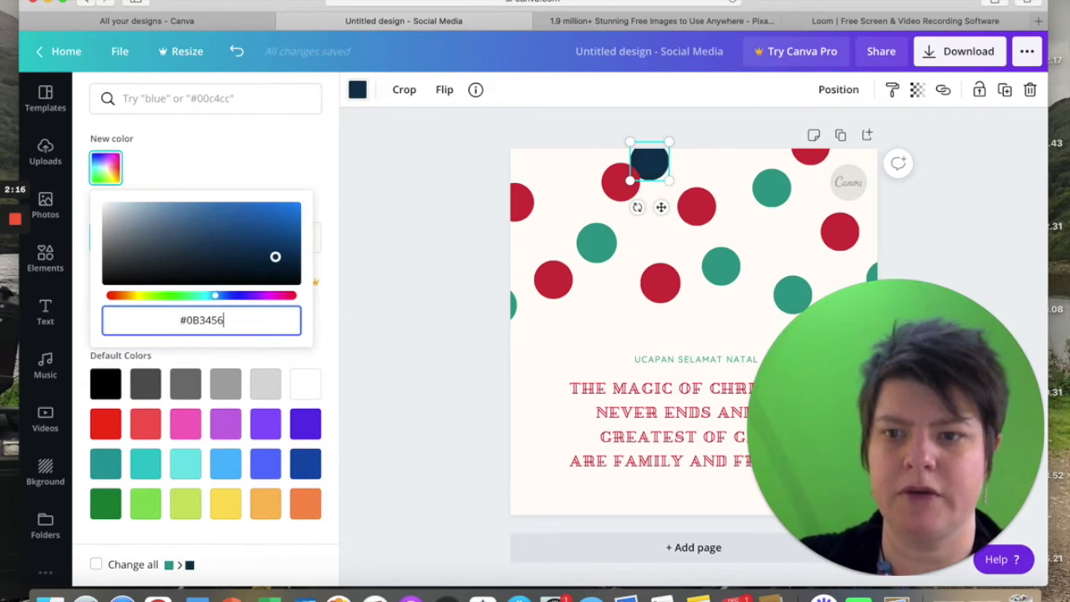
left_click(376, 313)
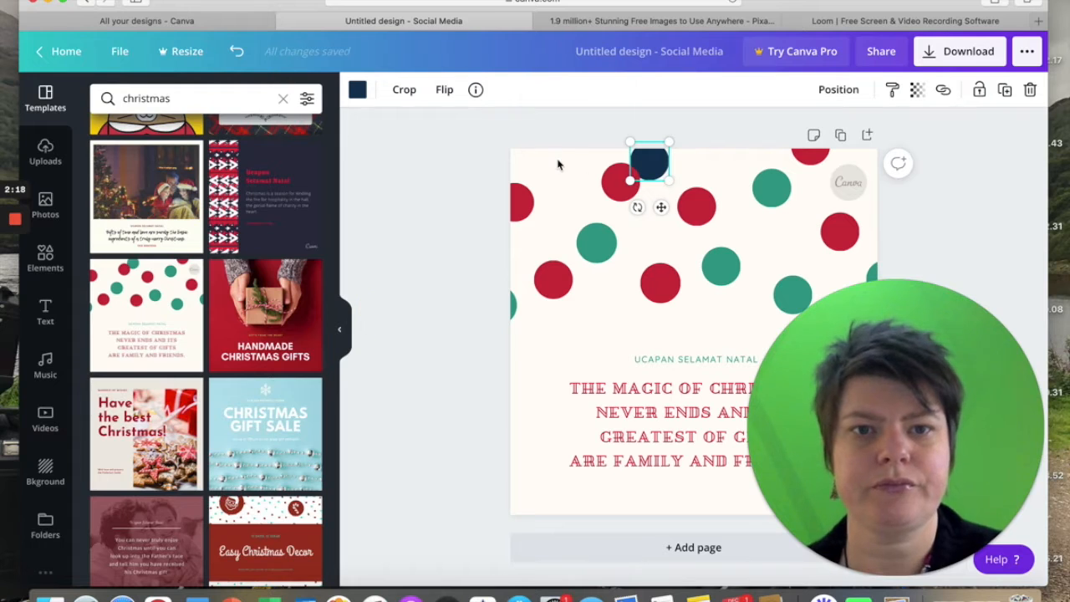
Apply the navy document colour to the green dot in the page's left half and the one cut off by its left edge.
left_click(601, 252)
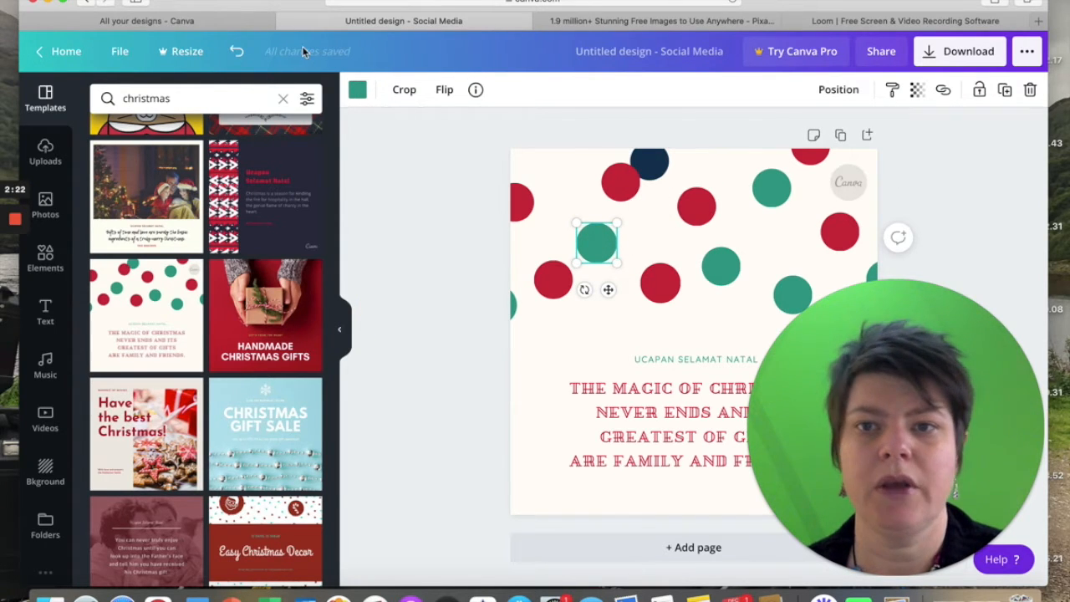
left_click(357, 89)
left_click(101, 242)
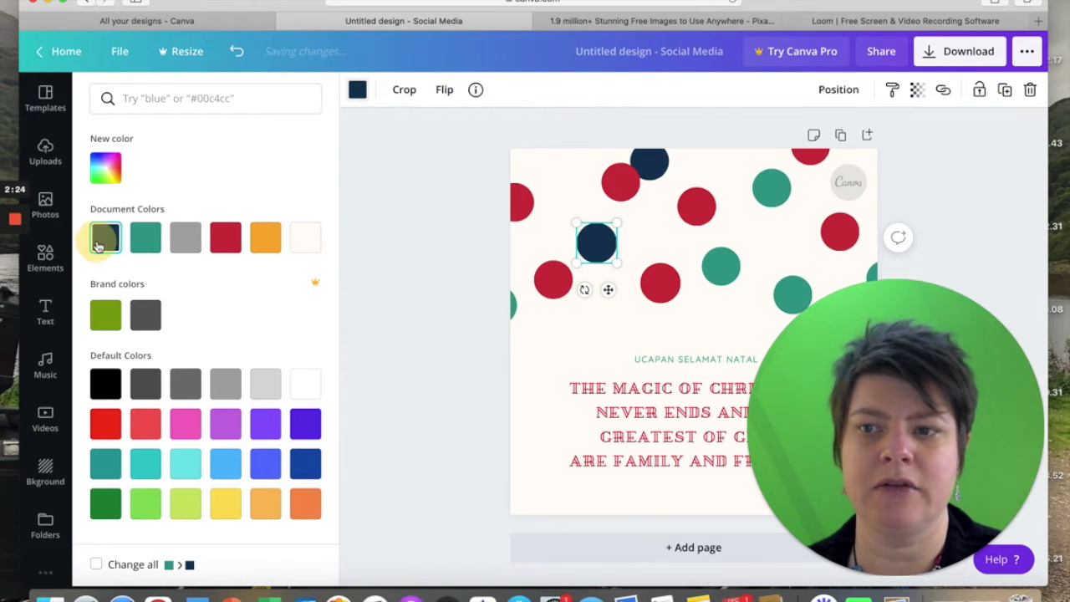
left_click(514, 308)
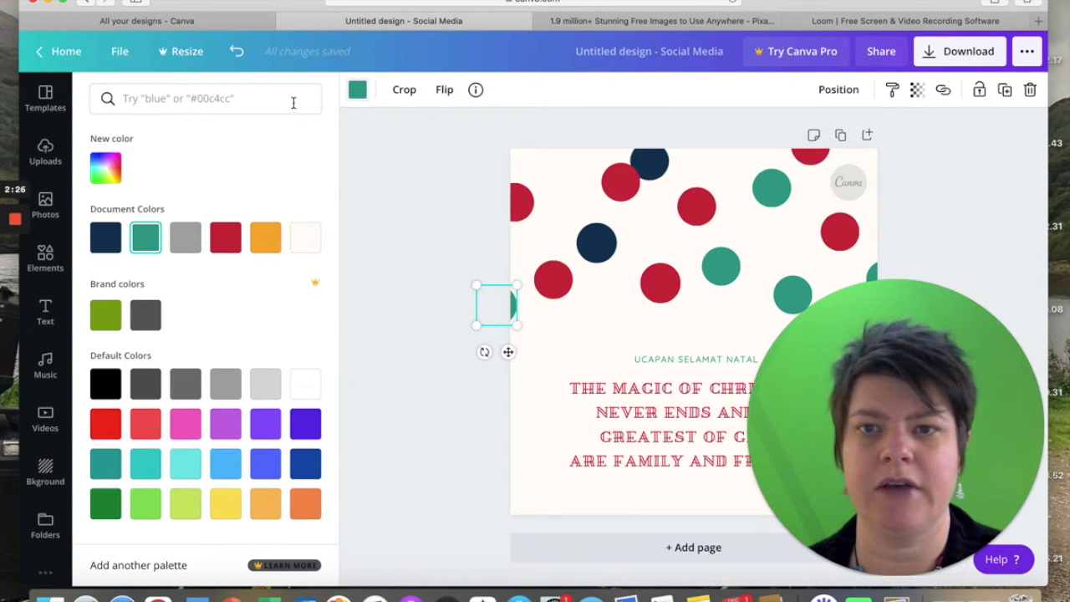
left_click(105, 236)
Apply the navy document colour to the green dot right of the page's centre and the one above it near the Canva logo.
left_click(720, 265)
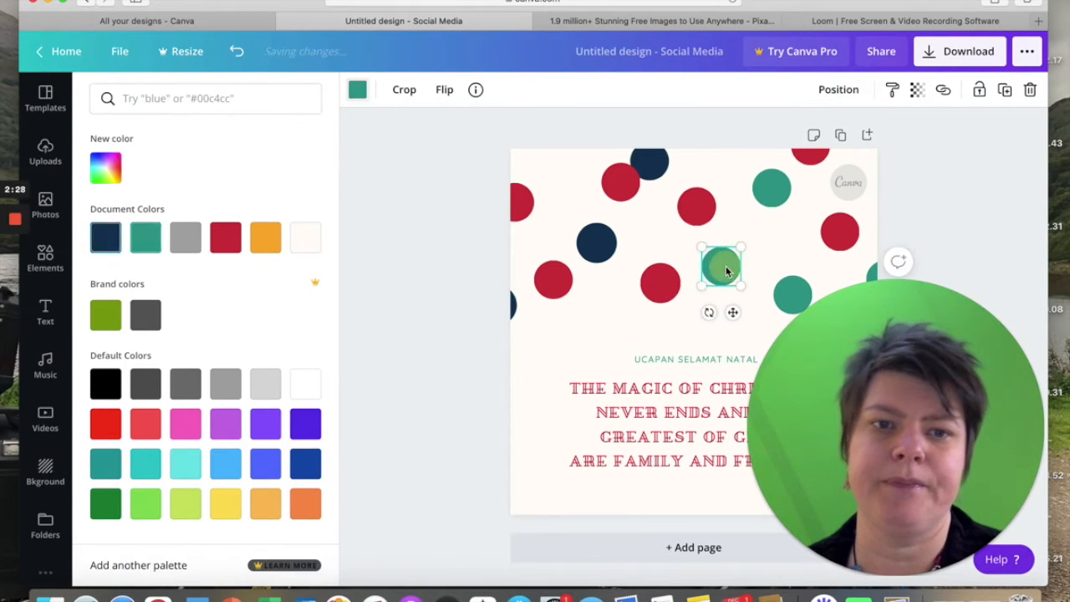
left_click(105, 235)
left_click(771, 186)
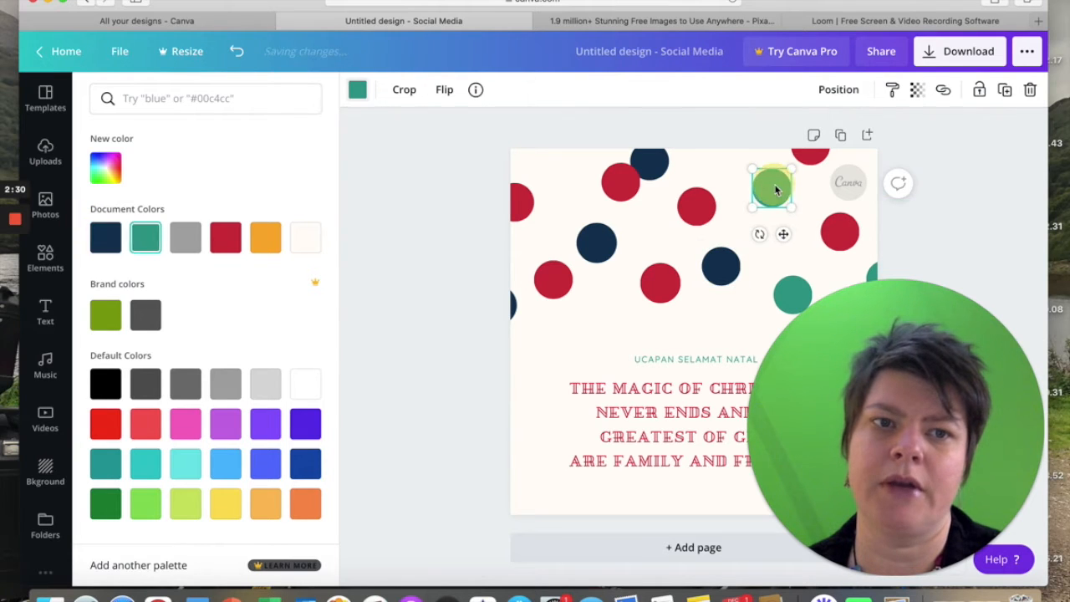
left_click(105, 236)
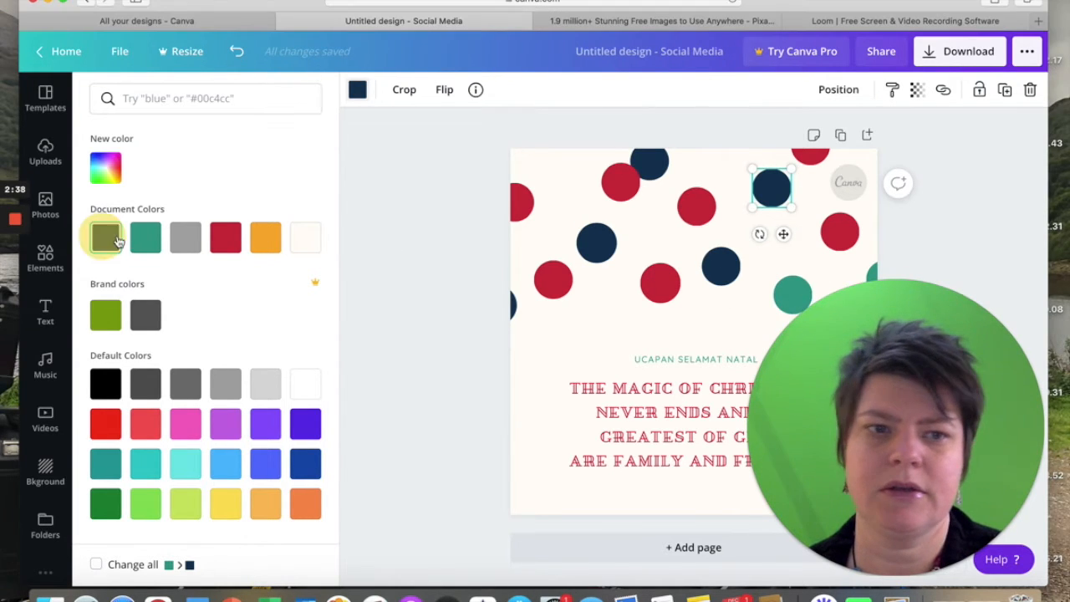
left_click(107, 241)
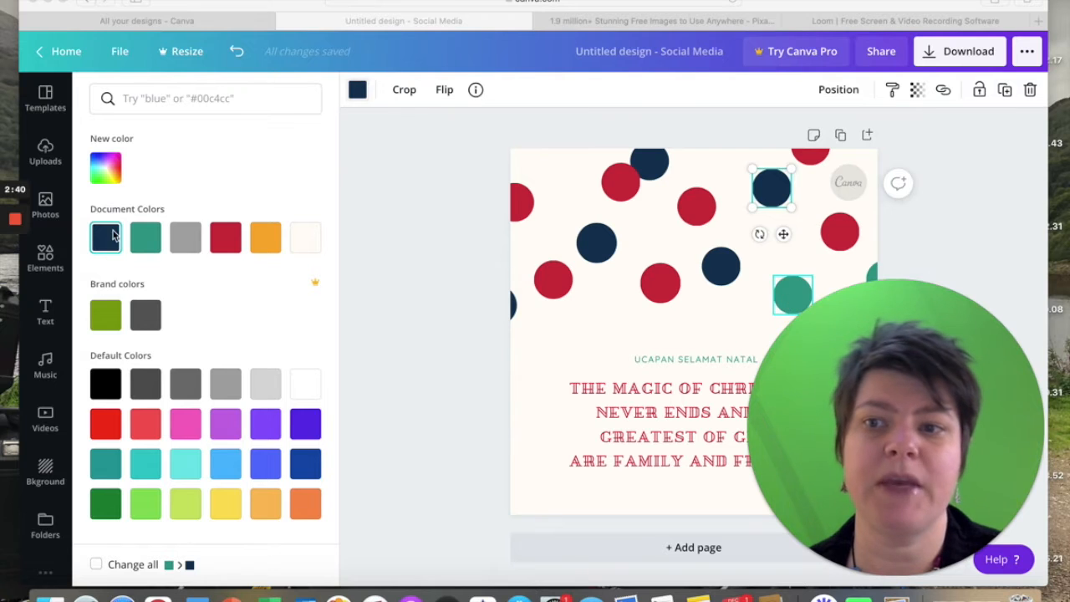
Apply the navy document colour to the green dot cut off by the page's right edge.
left_click(357, 90)
left_click(875, 270)
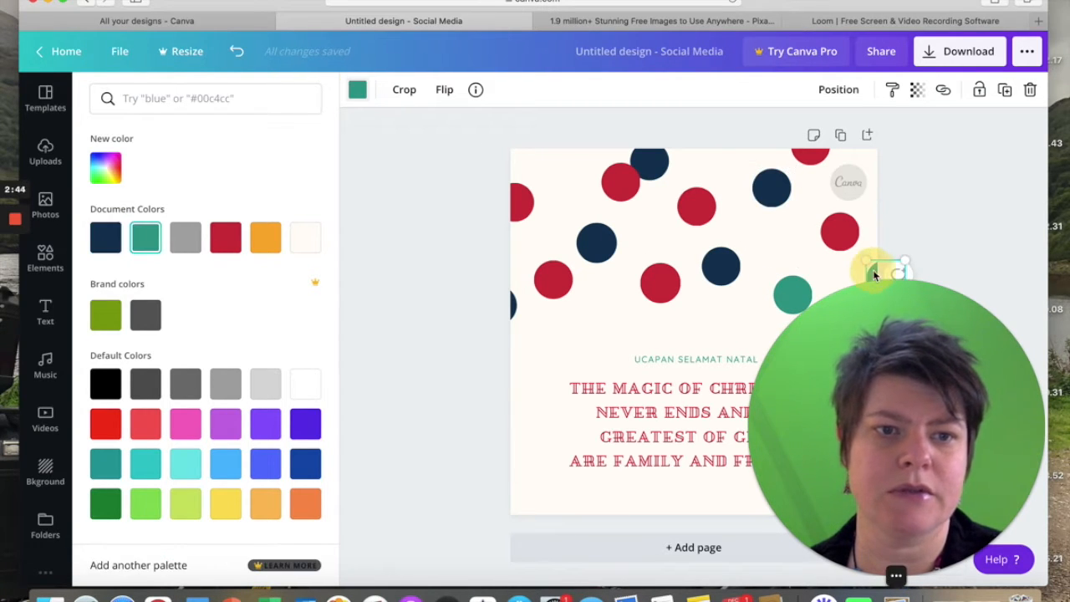
left_click(107, 233)
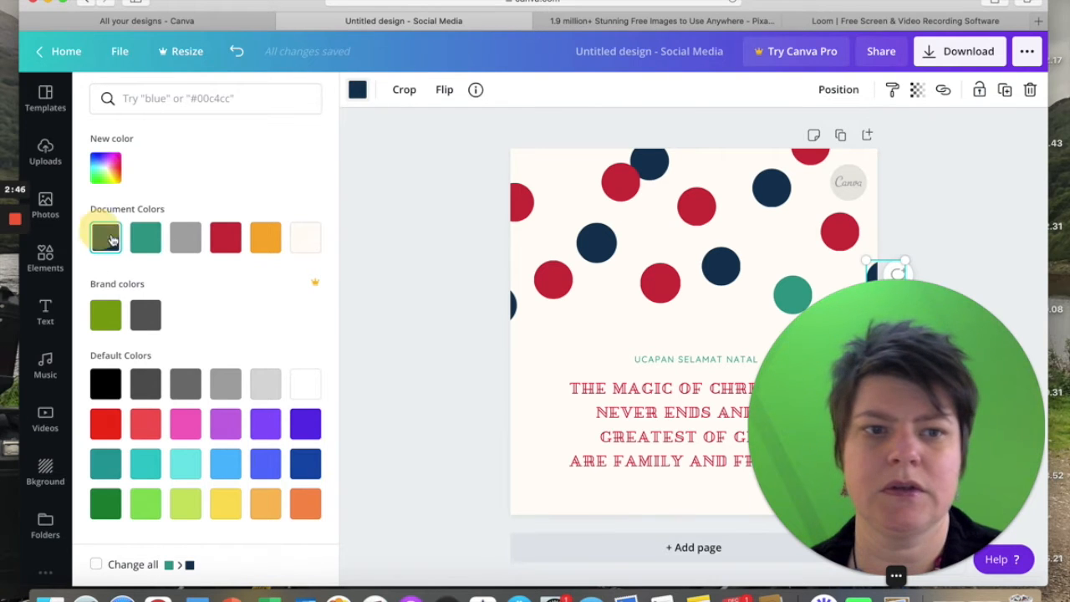
left_click(473, 351)
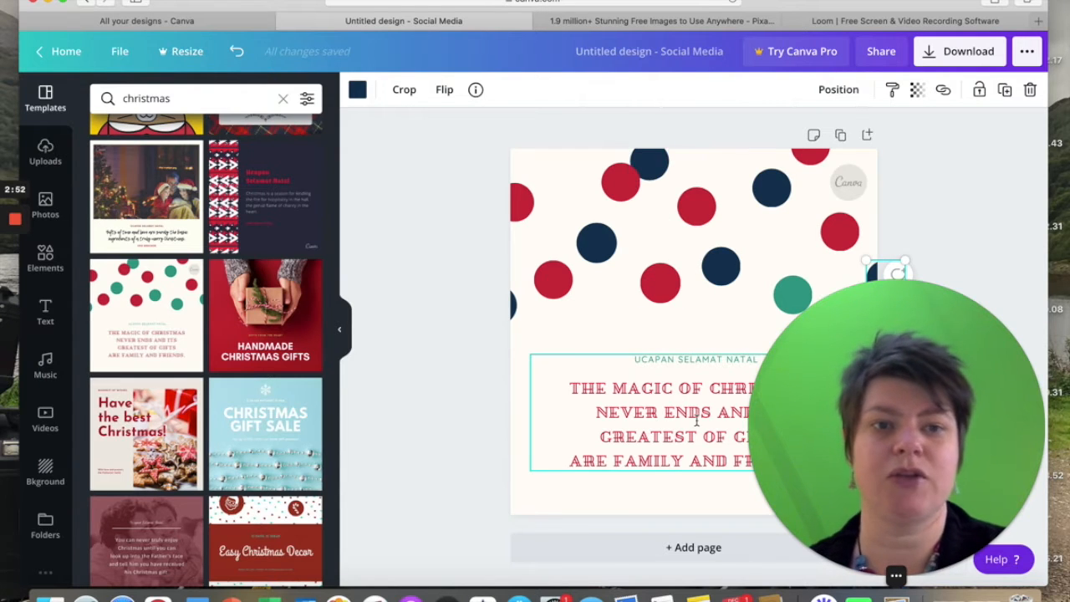
Replace the page with the black and red "Big Holiday Sale" template.
left_click_drag(876, 391, 908, 208)
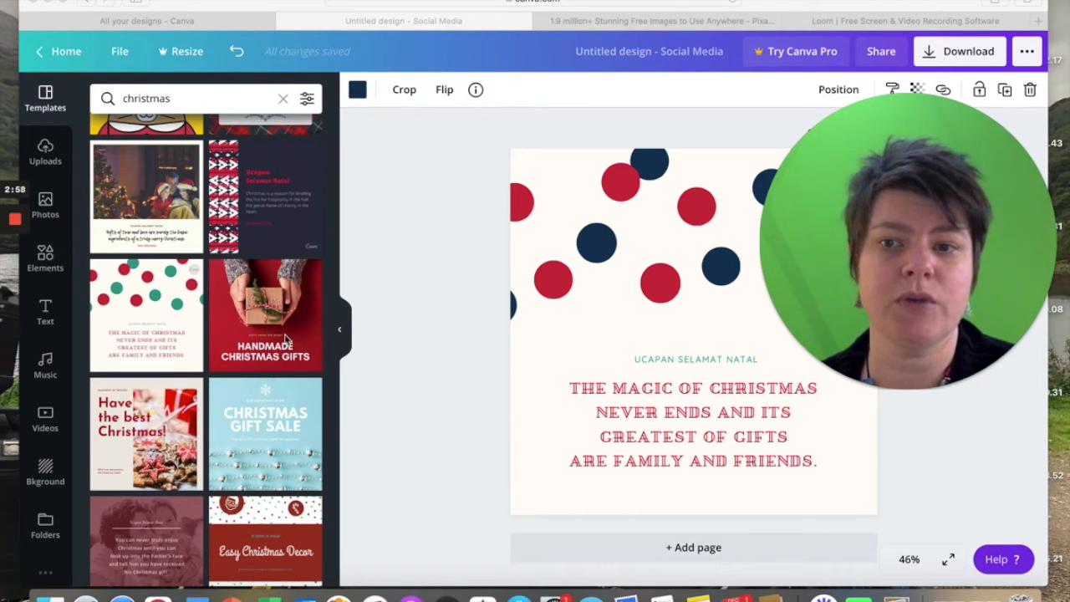
scroll(273, 403, "down", 3)
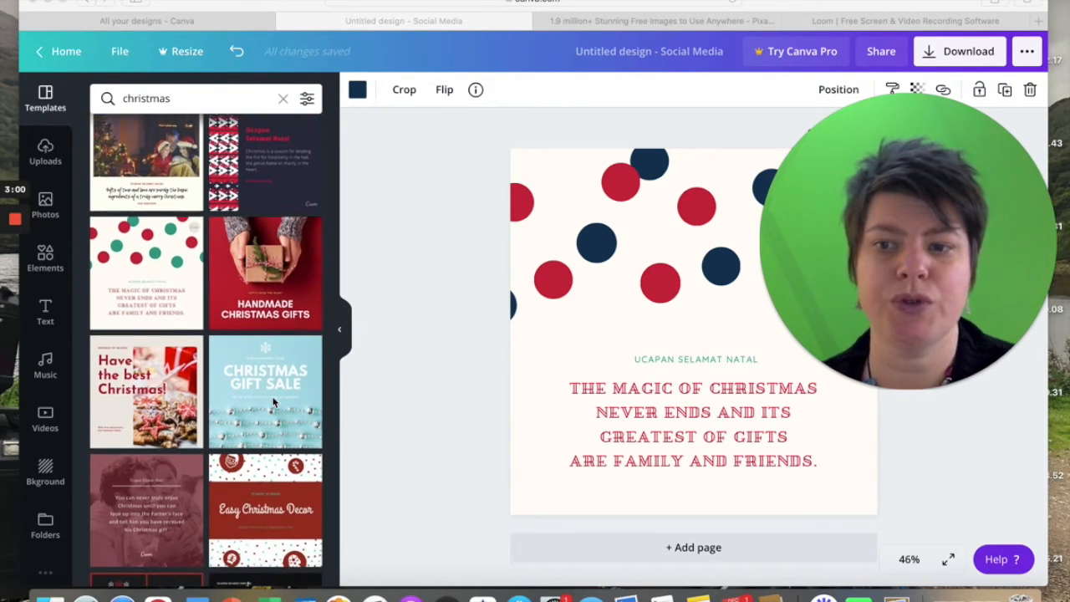
scroll(273, 403, "down", 2)
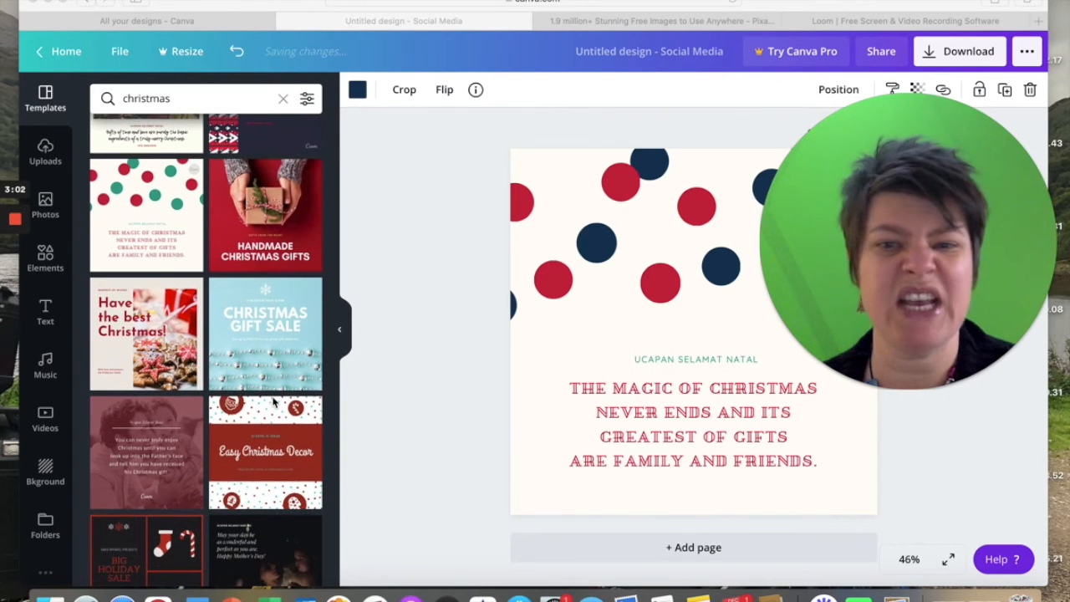
scroll(272, 400, "down", 2)
scroll(272, 399, "down", 4)
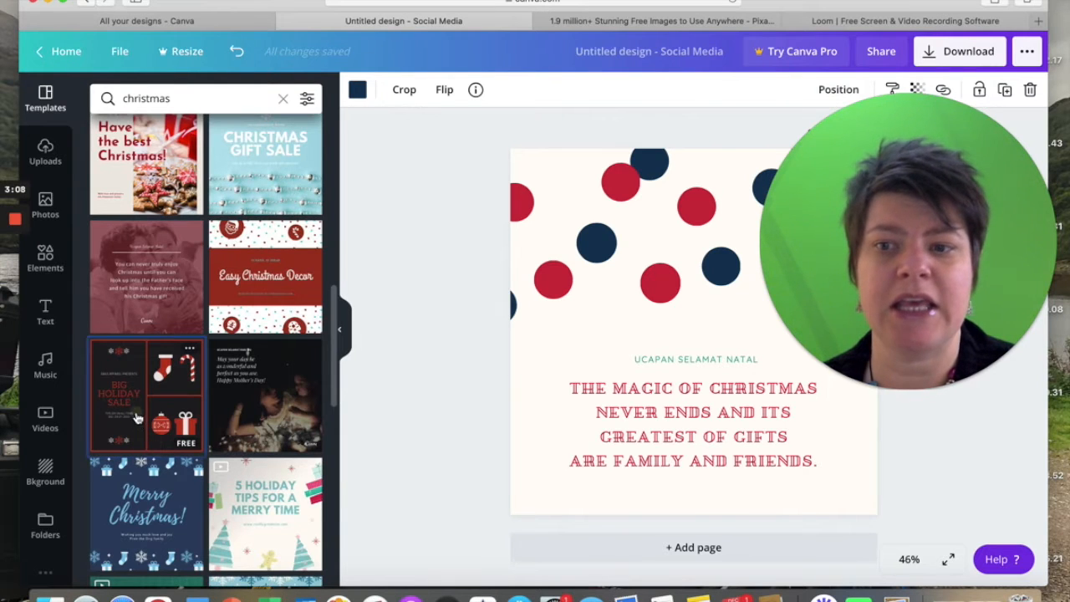
left_click(138, 422)
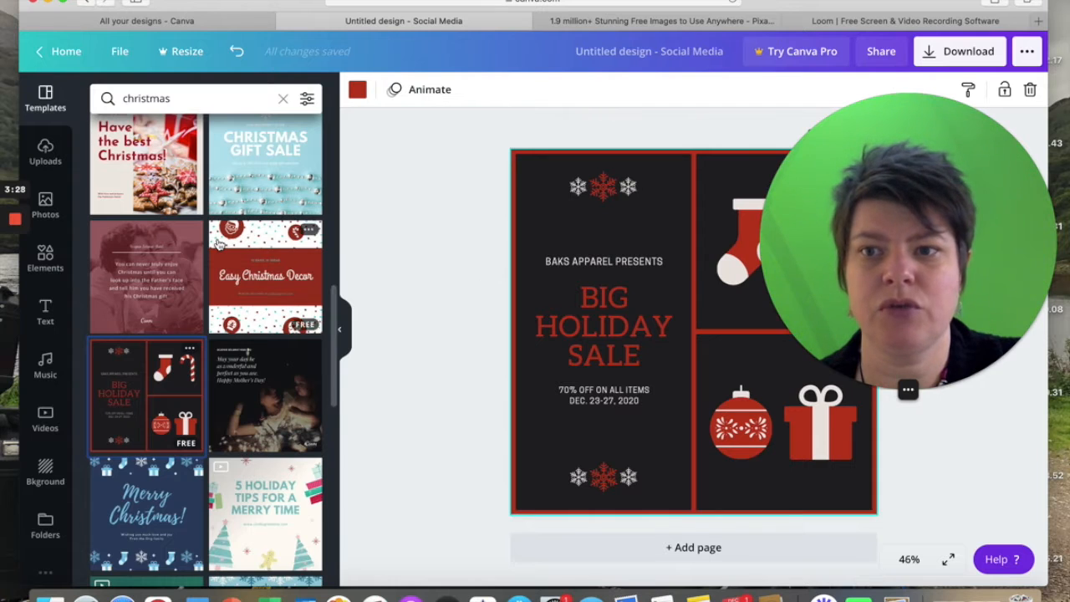
Replace the page with the dark wooden "Happy ho-ho-holidays!" template.
scroll(219, 242, "up", 10)
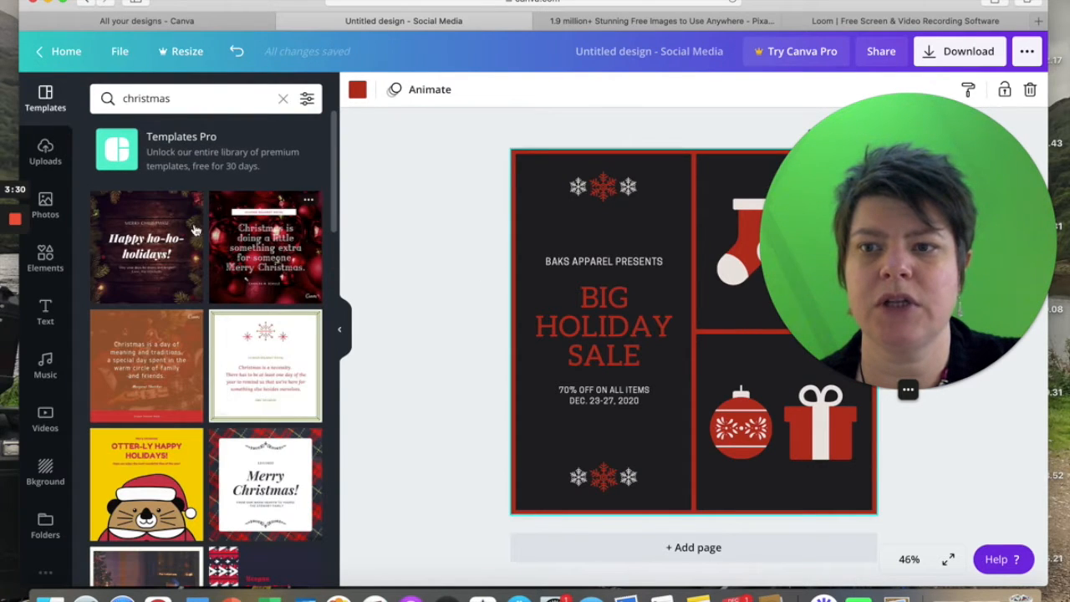
left_click(139, 262)
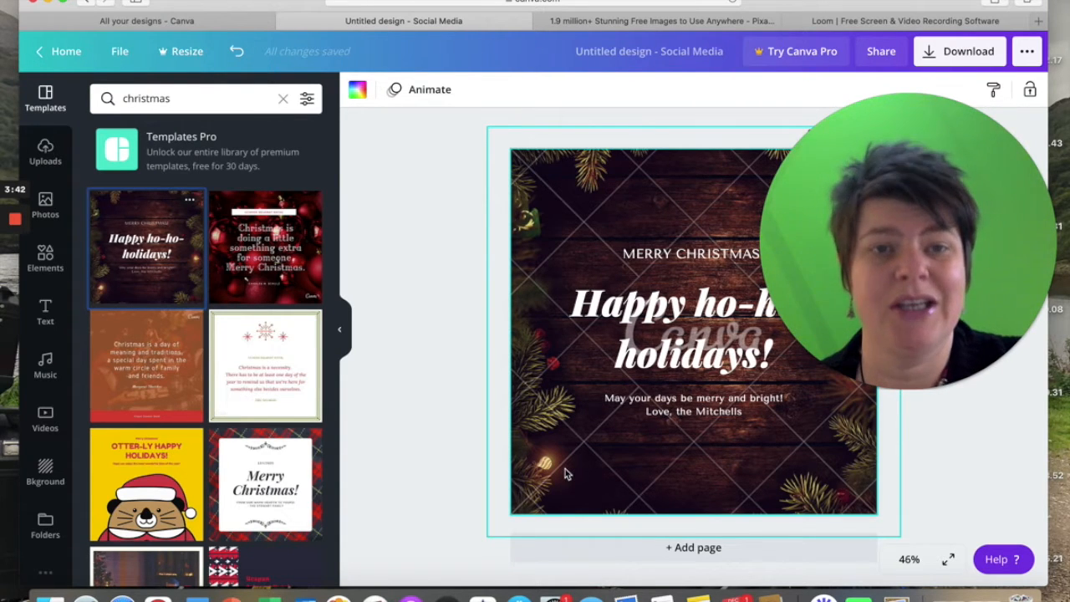
Switch to Pixabay, search for "christmas background" and look through the free image results.
left_click(590, 23)
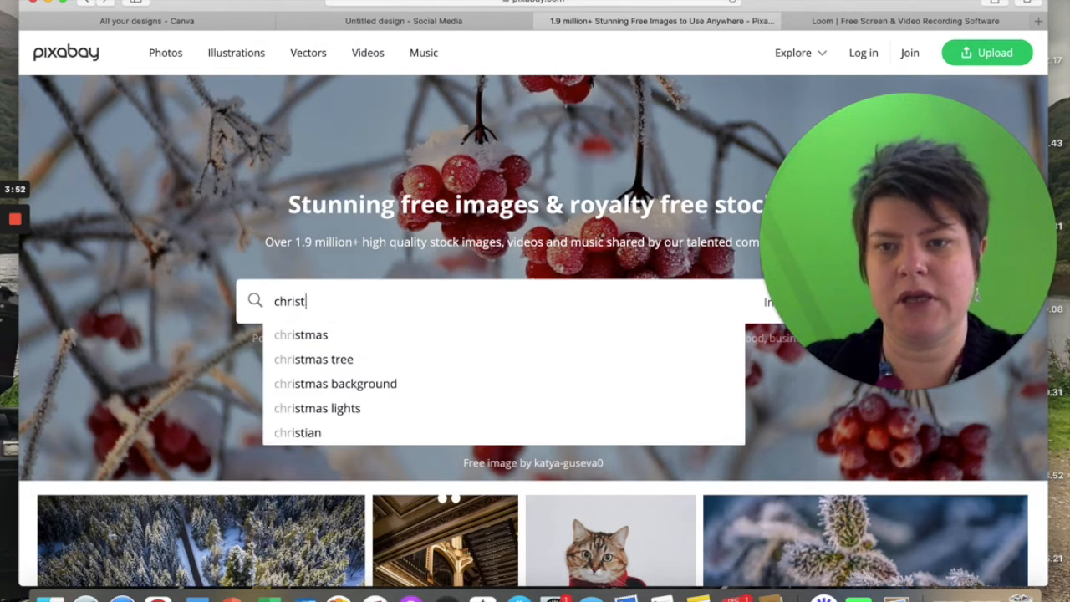
type("kgrou")
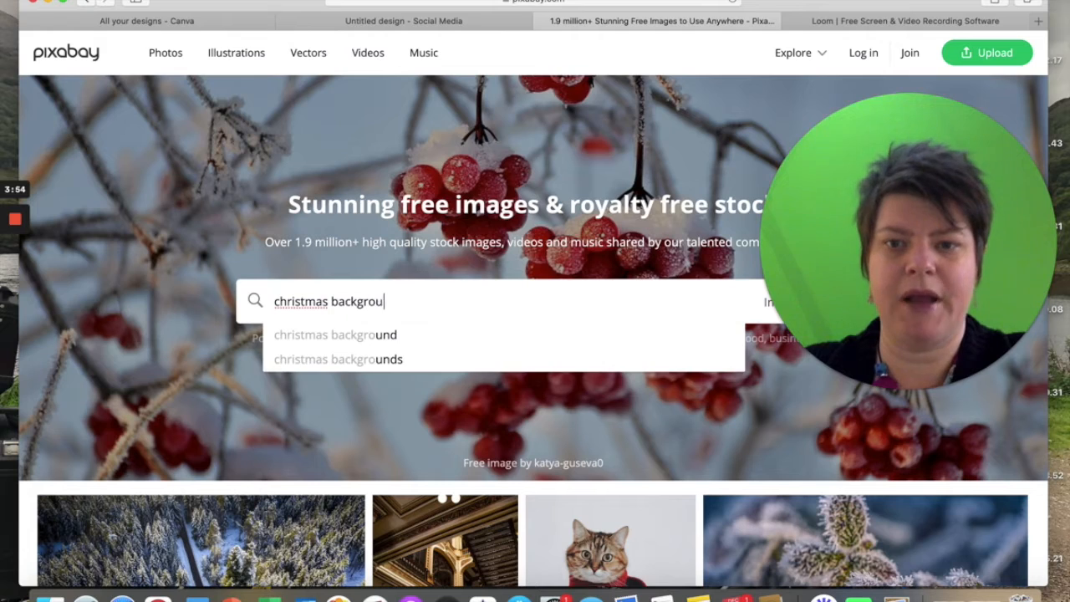
key("Return")
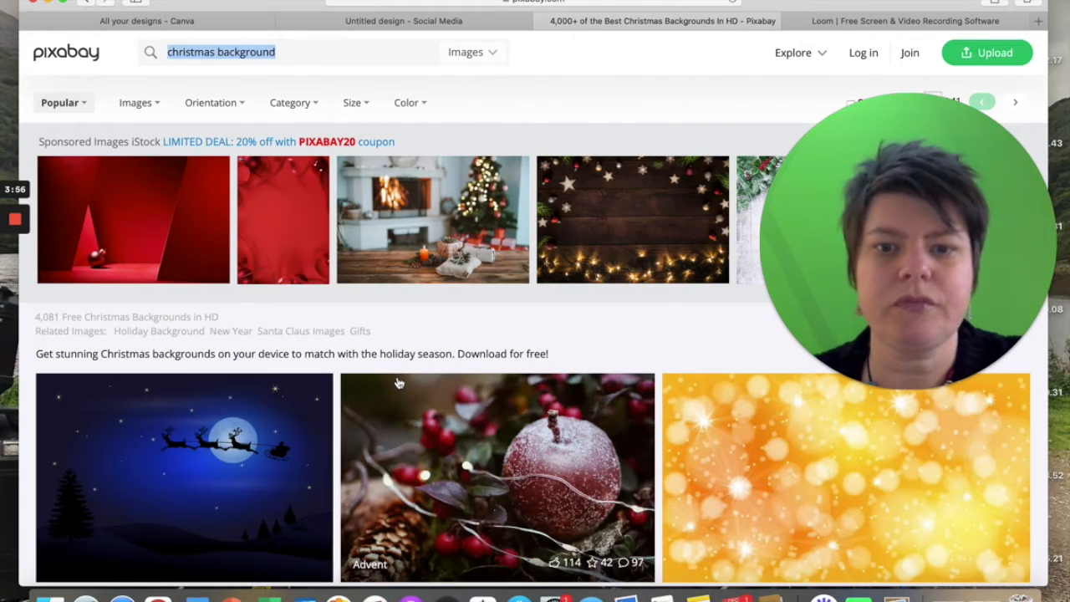
scroll(398, 382, "down", 1)
scroll(398, 383, "down", 1)
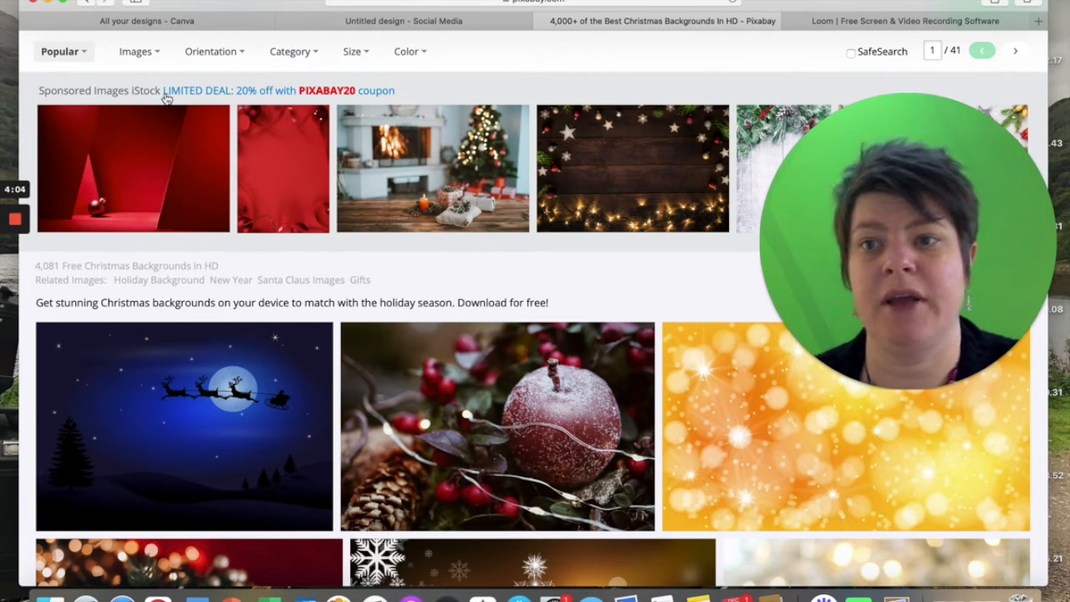
scroll(438, 170, "down", 1)
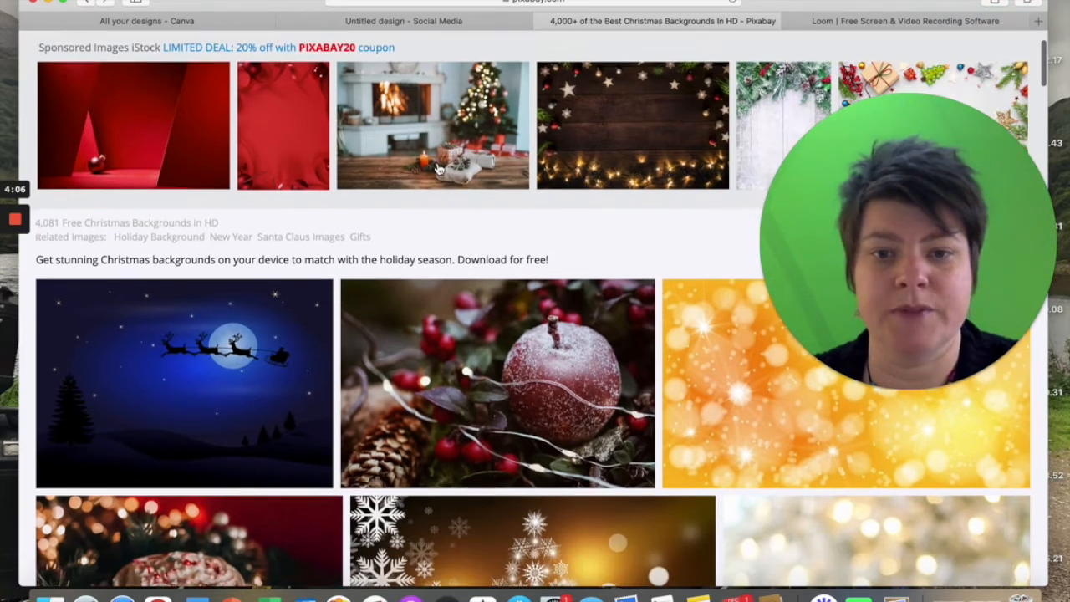
scroll(438, 382, "down", 2)
scroll(438, 378, "down", 1)
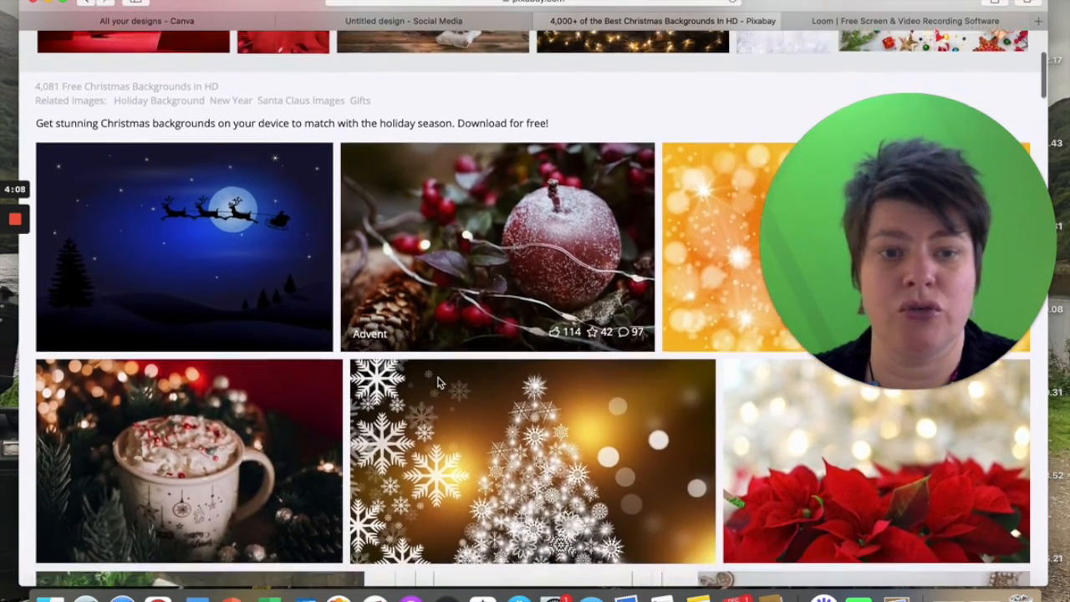
scroll(438, 380, "up", 3)
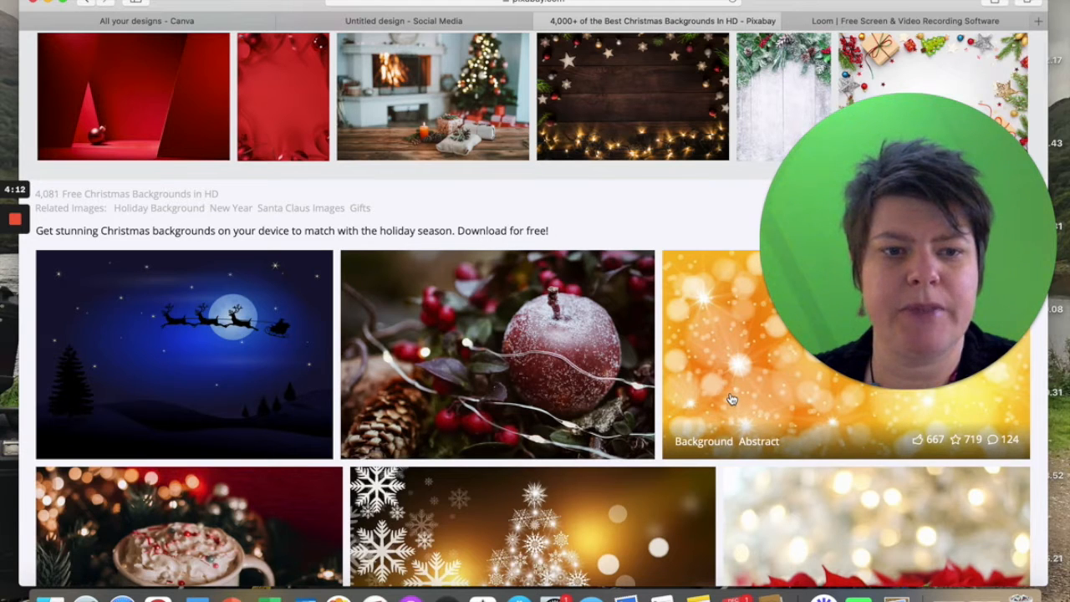
Return to the Canva design, replace the page with the tartan-bordered "Merry Christmas!" template and select its tartan background.
left_click(374, 20)
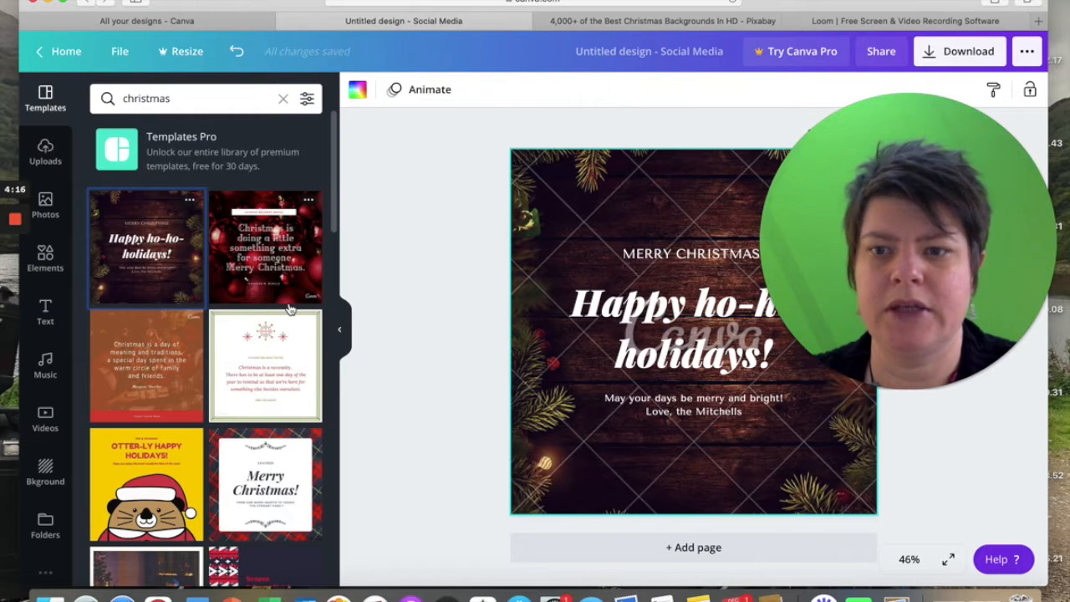
scroll(270, 388, "down", 2)
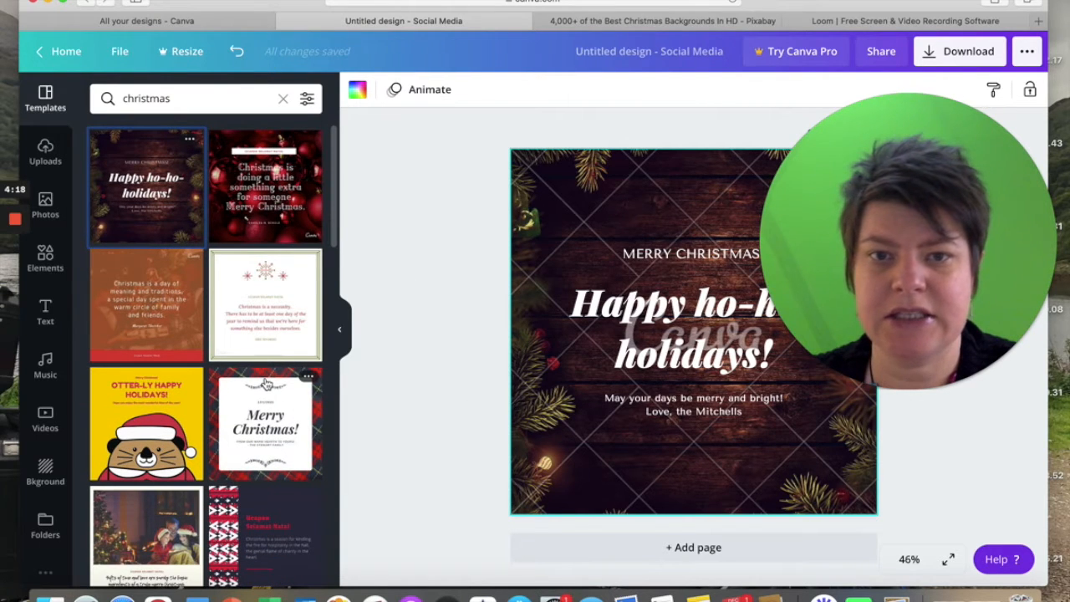
left_click(266, 382)
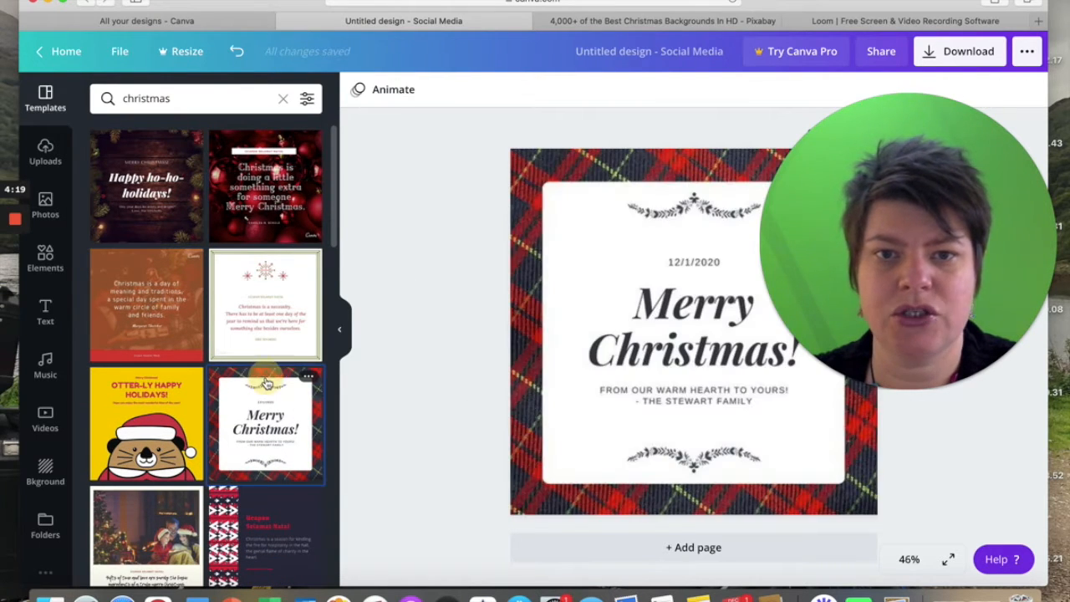
left_click(531, 180)
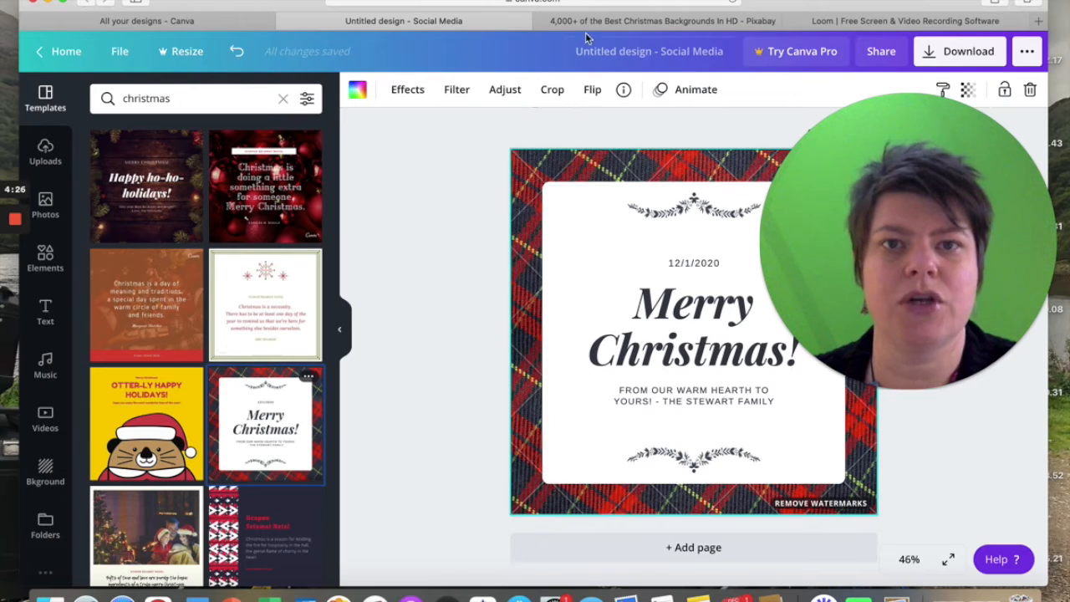
Return to the Pixabay results and open the golden abstract image with bokeh lights and stars.
left_click(652, 21)
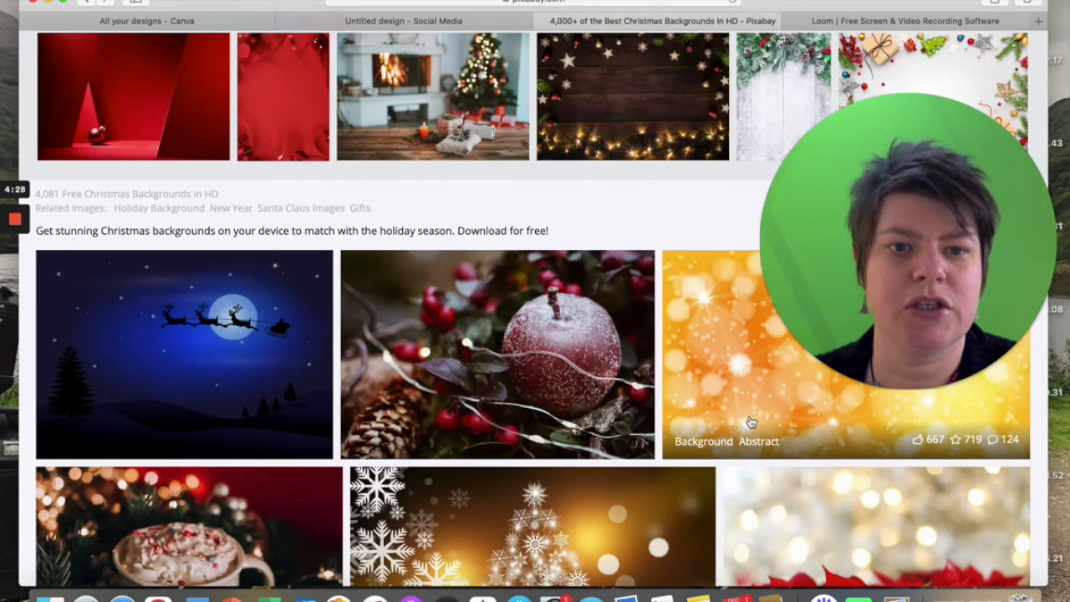
left_click(752, 388)
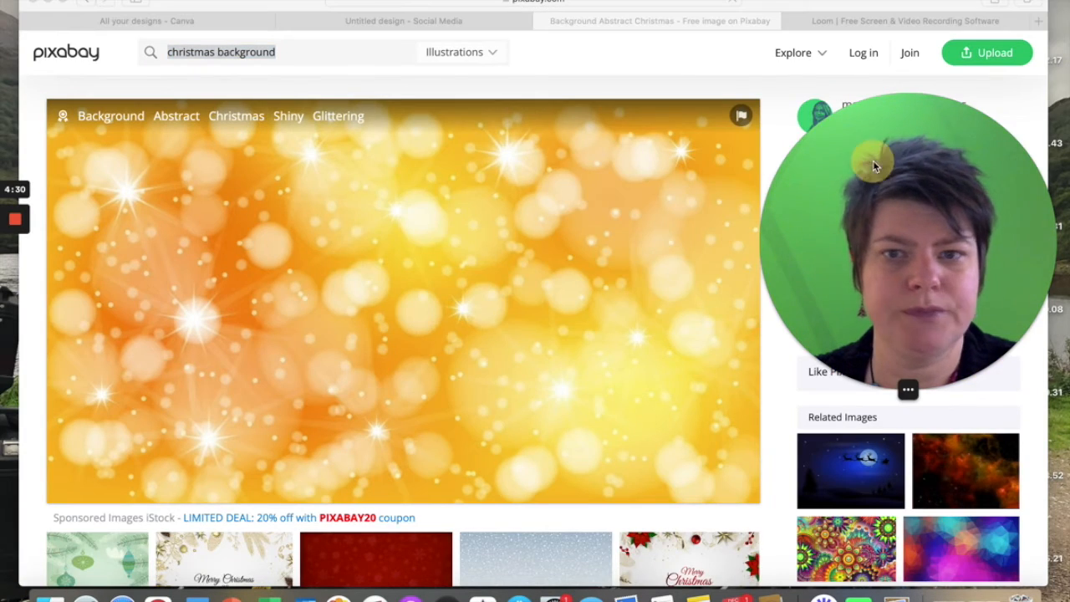
left_click_drag(873, 161, 394, 201)
Download the golden background image for free as a 1920×1091 JPG, completing the robot check, and close its preview.
left_click(916, 239)
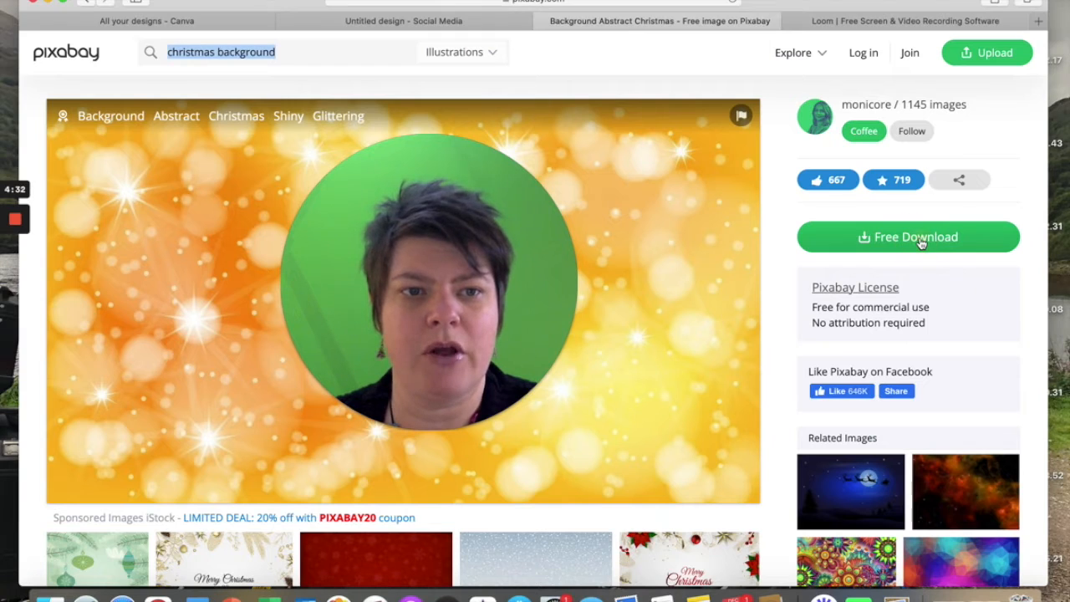
left_click(915, 240)
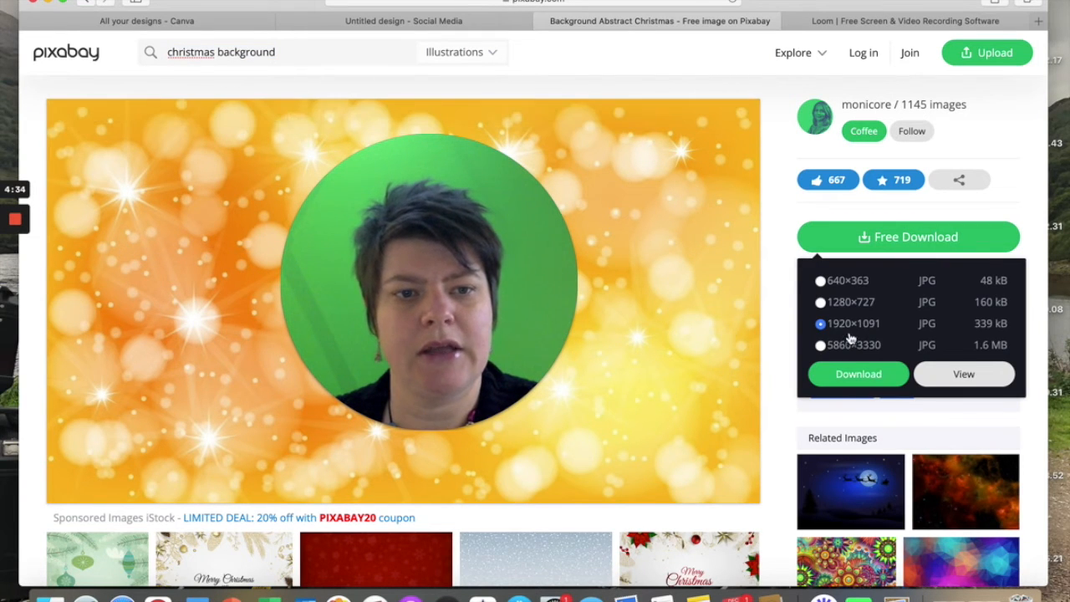
left_click(861, 374)
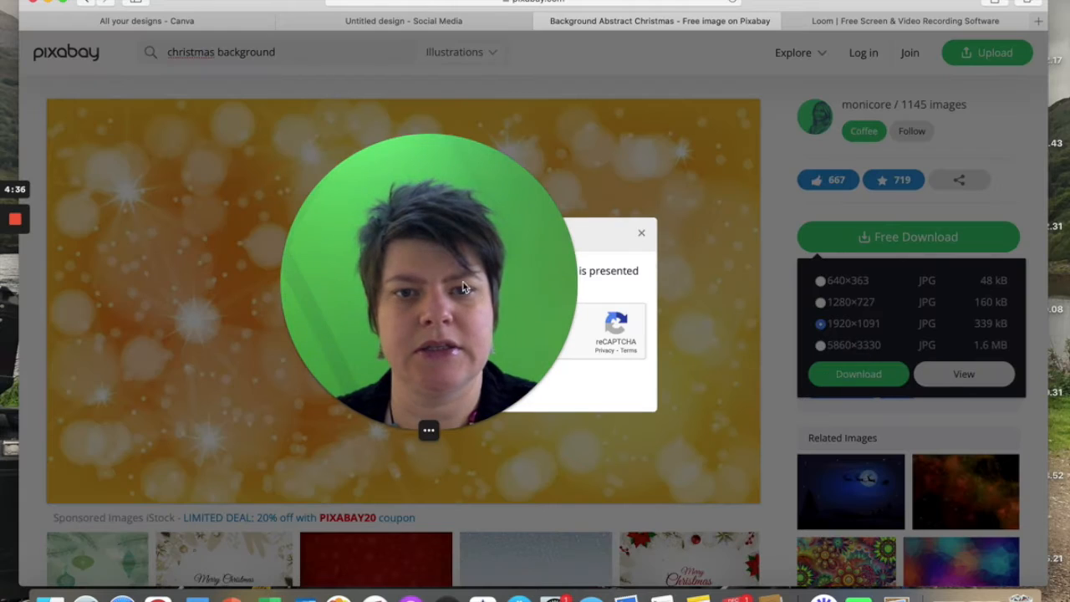
left_click_drag(424, 254, 932, 333)
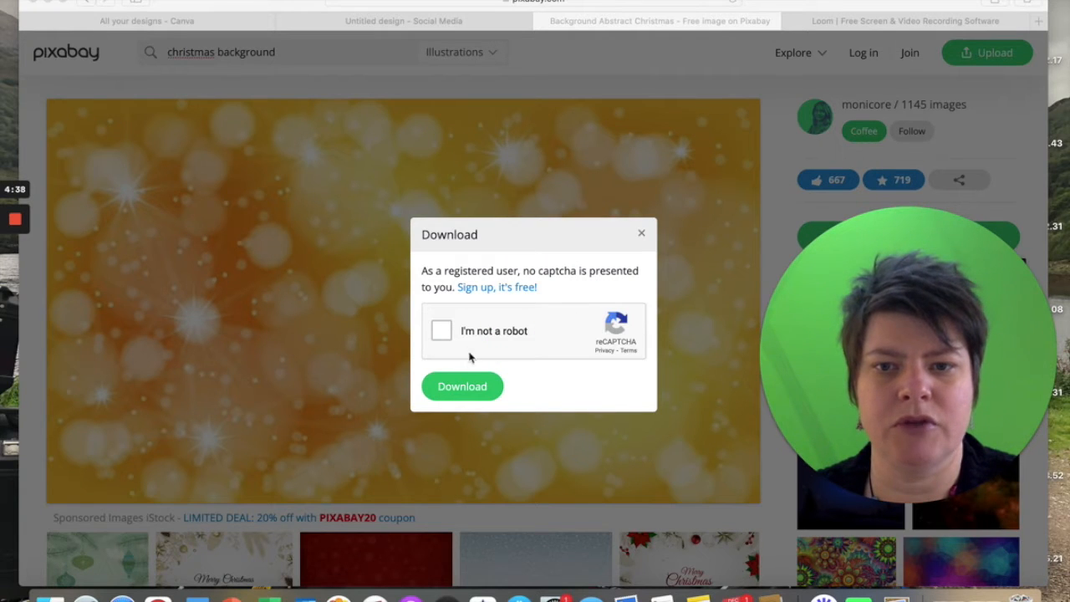
left_click(441, 332)
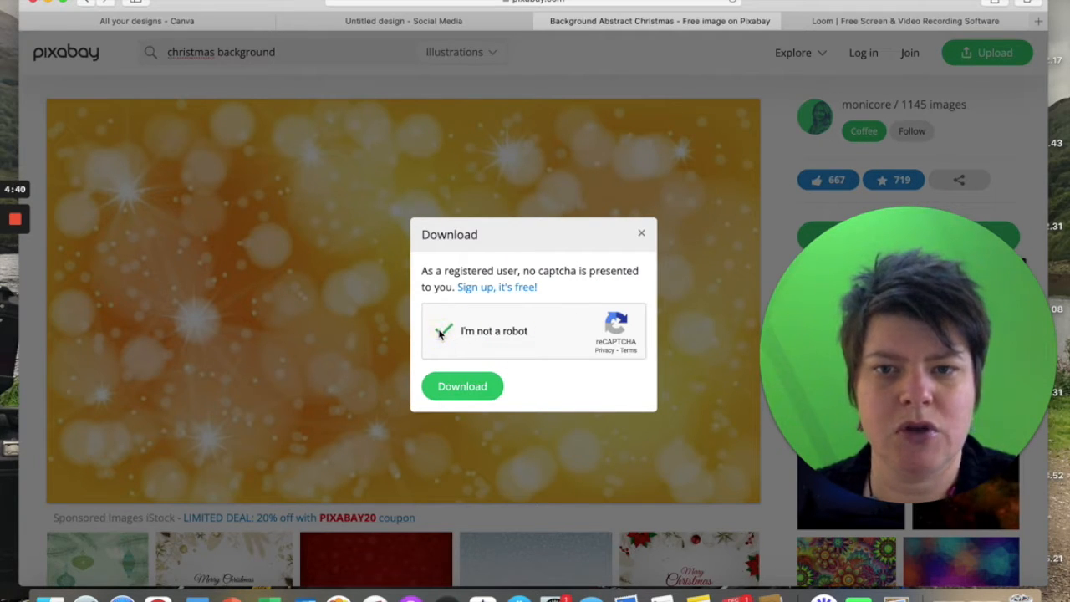
left_click(459, 390)
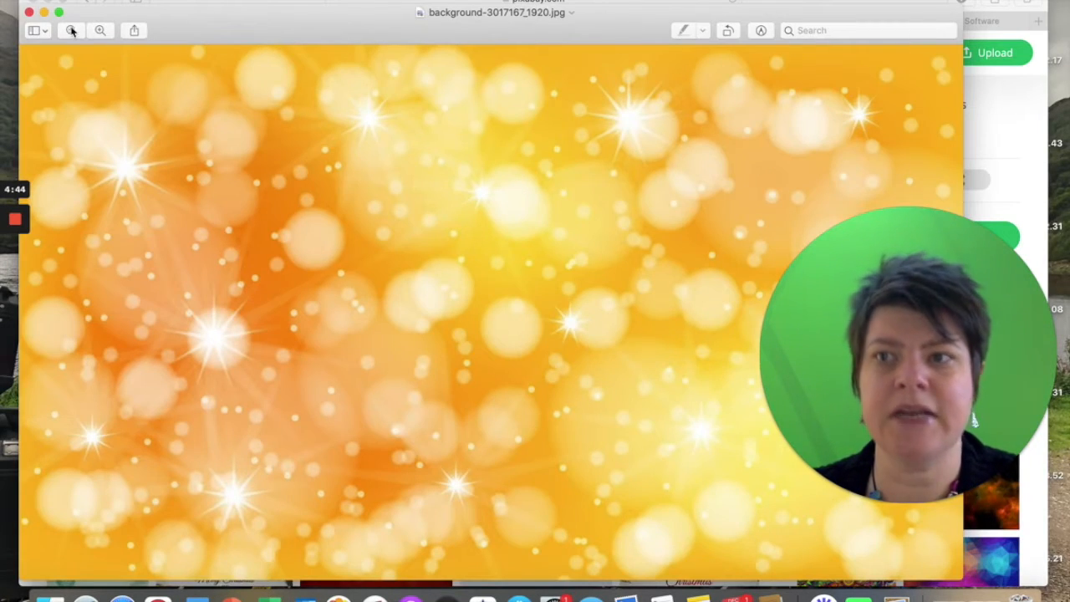
left_click(30, 13)
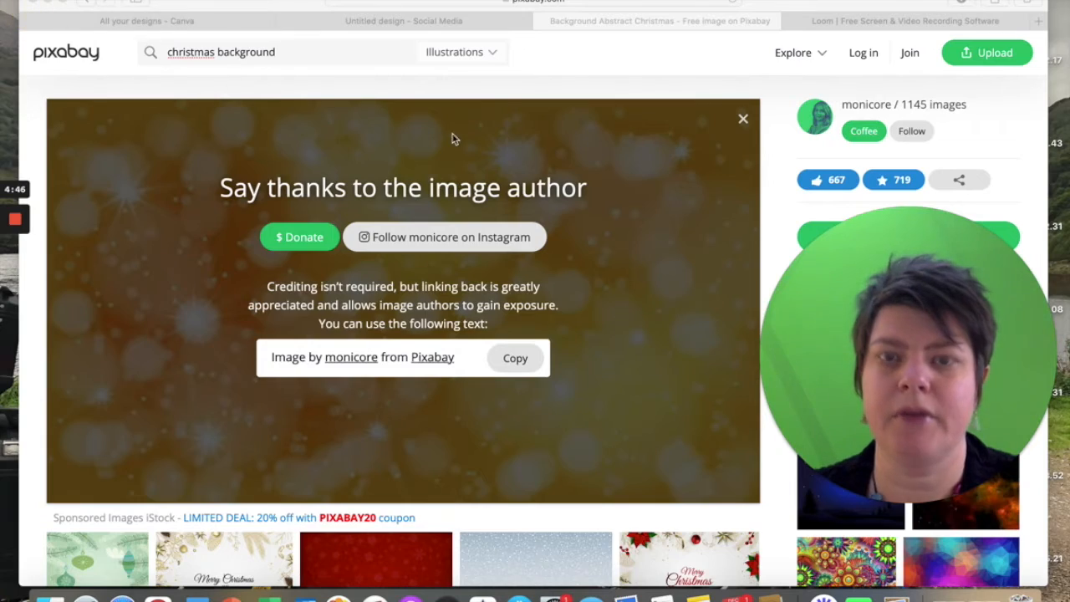
In the Canva design, upload background-3017167_1920.jpg from the device's Downloads folder.
left_click(398, 21)
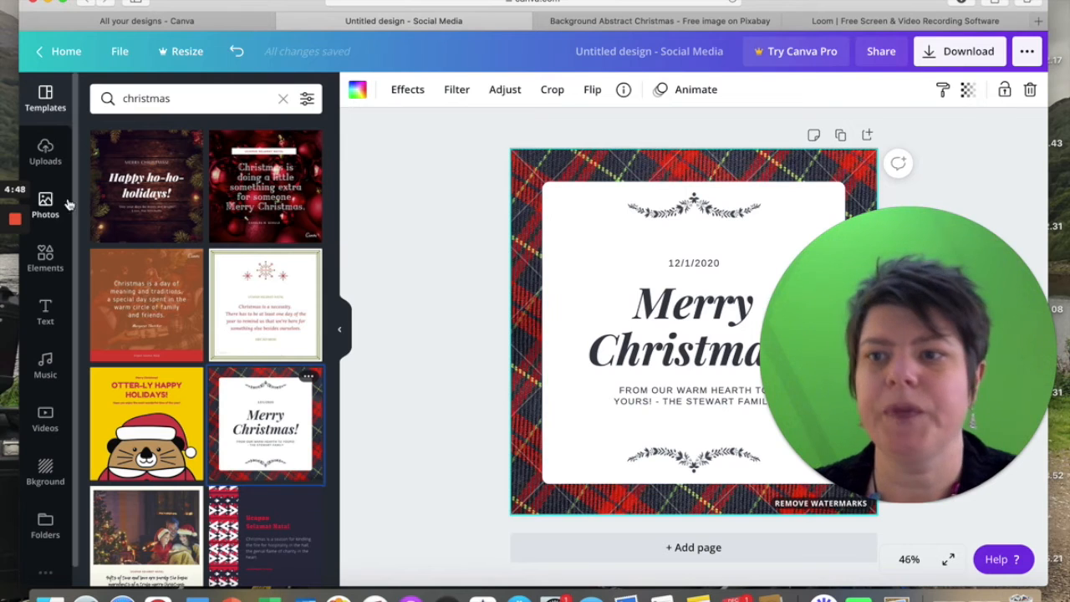
left_click(44, 159)
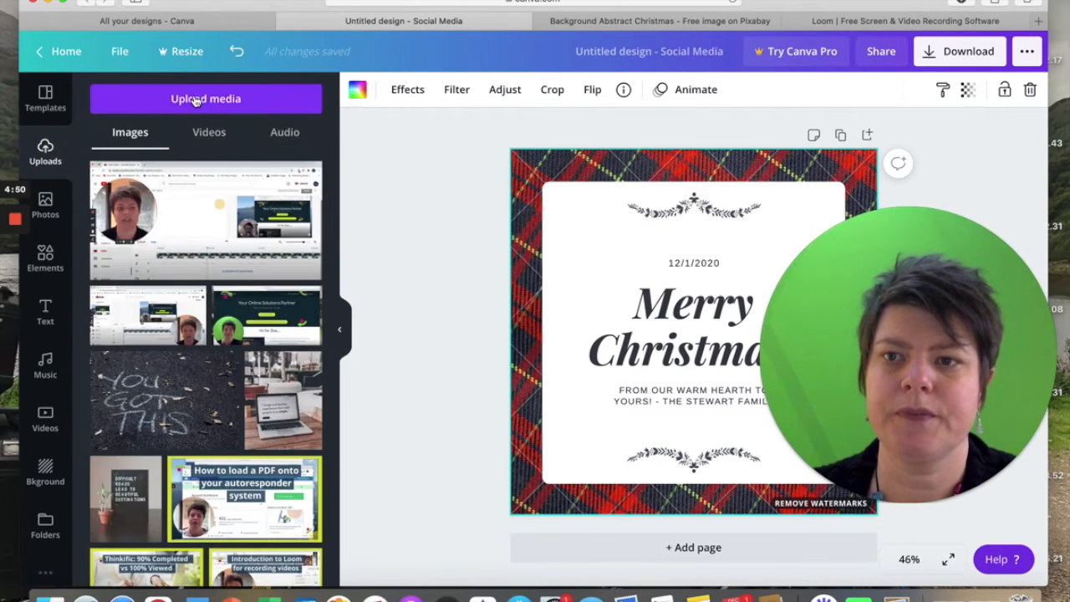
left_click(194, 100)
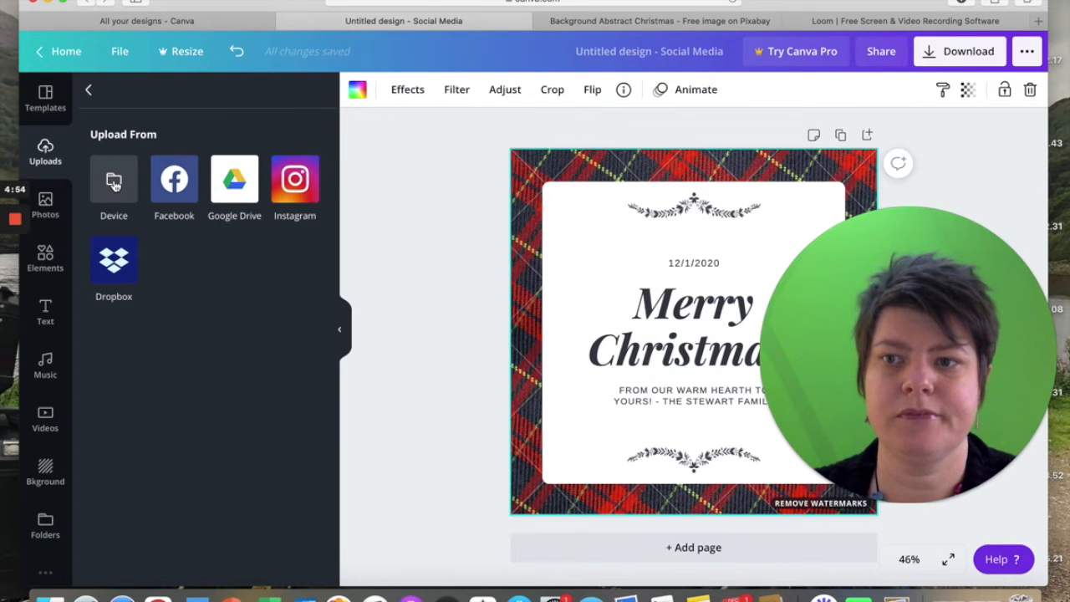
left_click(115, 184)
left_click(159, 166)
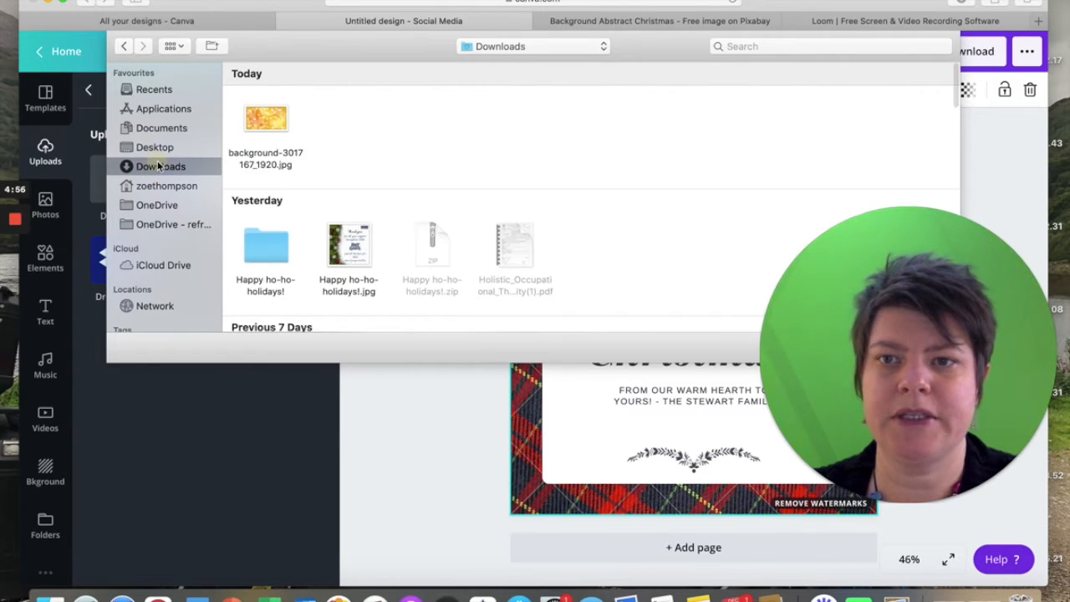
left_click(265, 125)
left_click(528, 123)
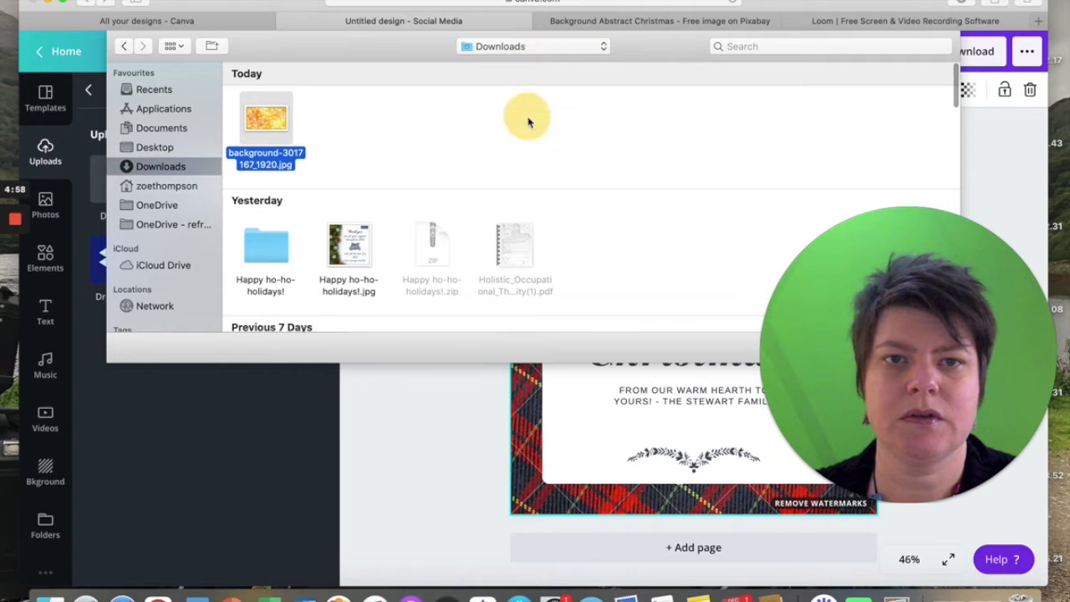
left_click(377, 115)
left_click_drag(900, 275, 618, 160)
left_click(920, 347)
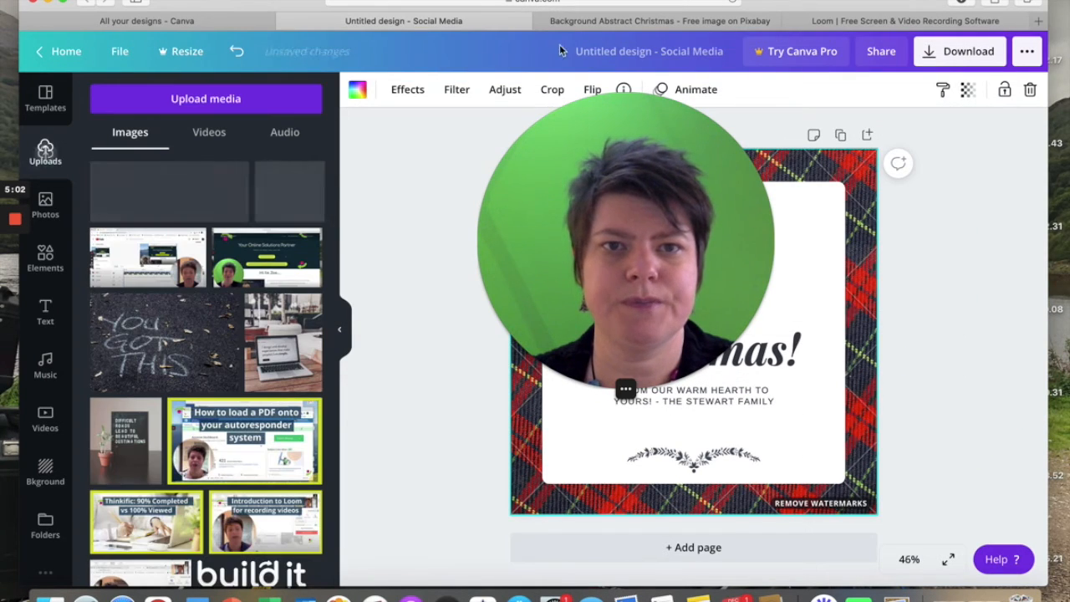
left_click_drag(610, 195, 879, 335)
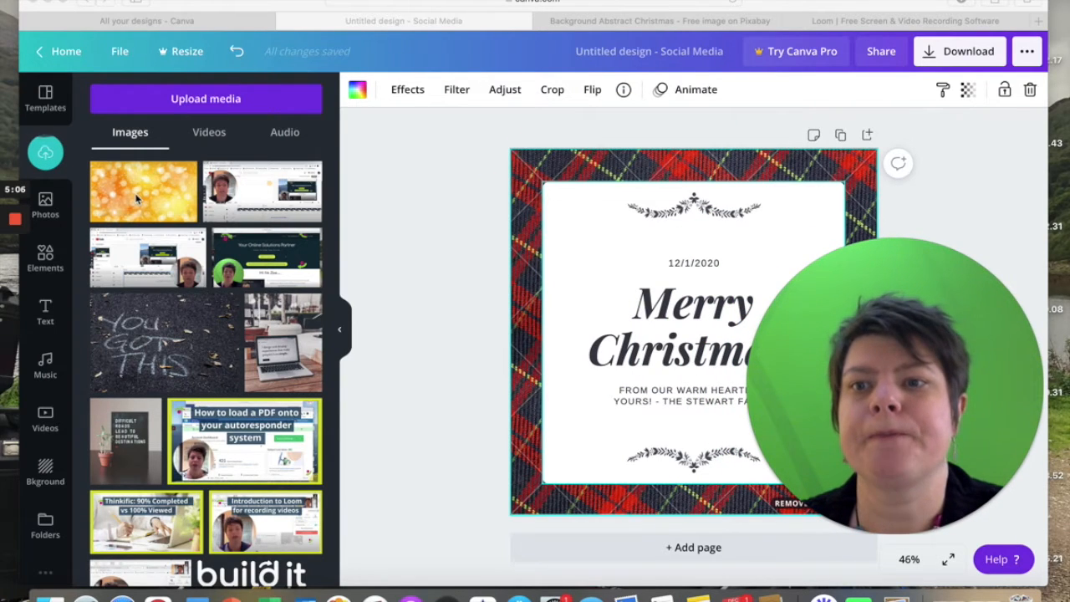
Delete the tartan background and set the uploaded golden bokeh image as the page background.
left_click(541, 179)
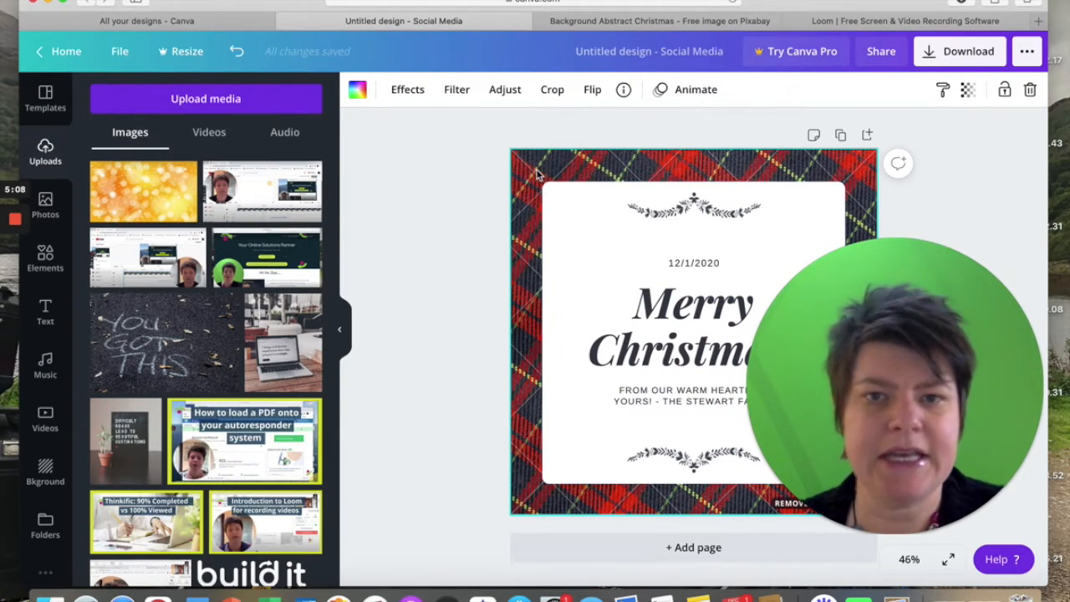
key("Delete")
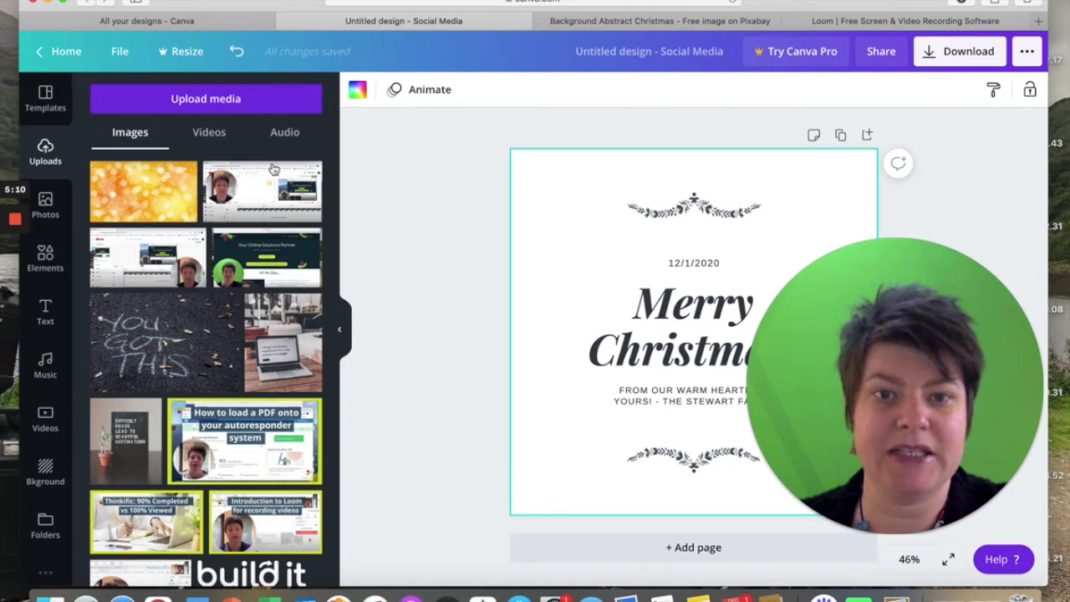
left_click_drag(123, 201, 534, 179)
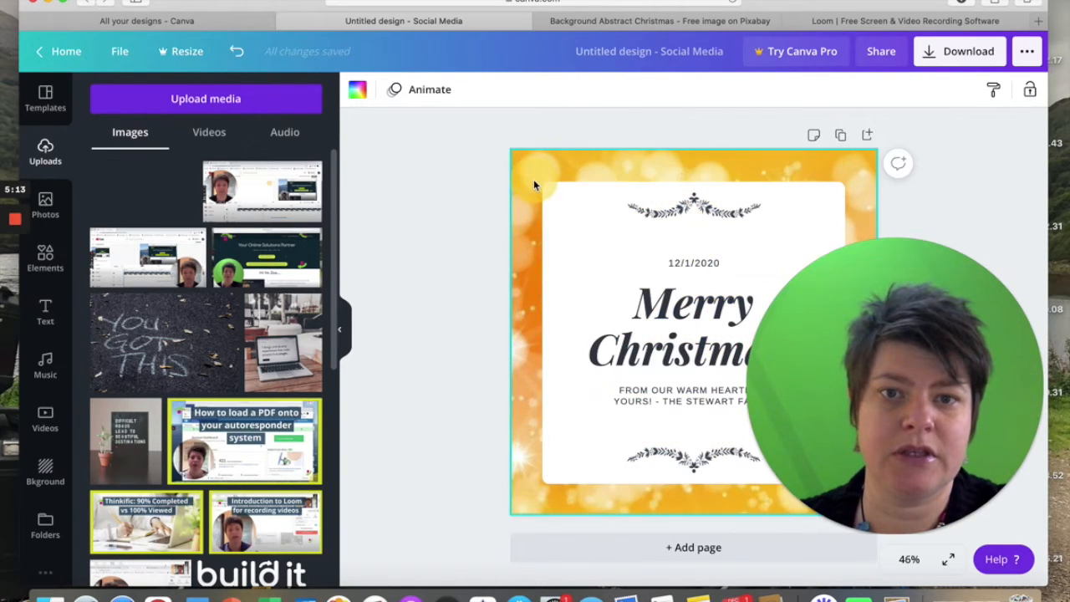
left_click(449, 286)
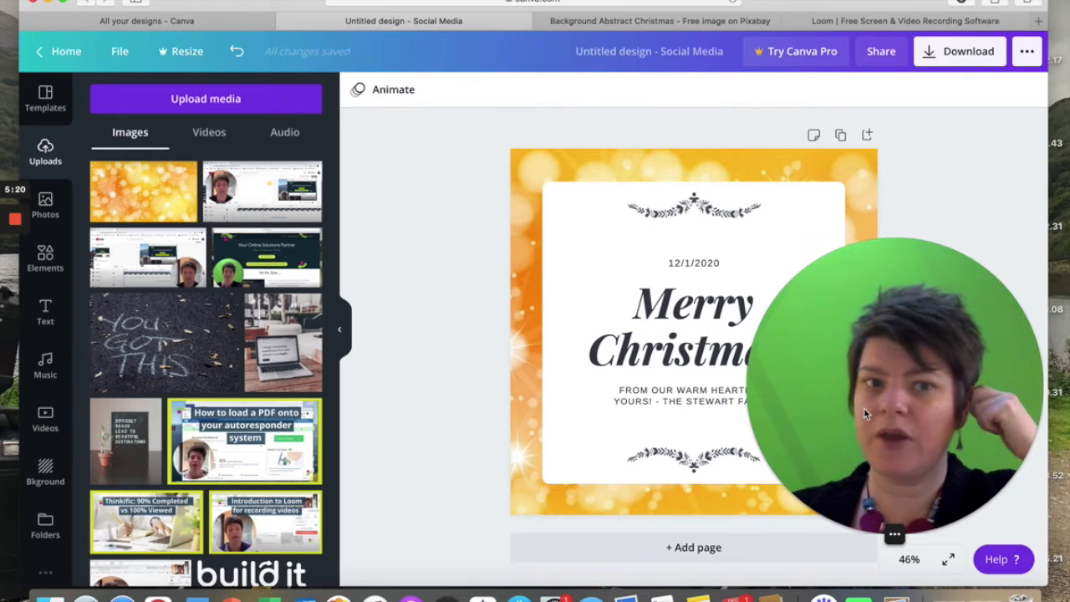
Go back to Pixabay's Christmas background results and look through more of the free images.
left_click(678, 25)
left_click(743, 119)
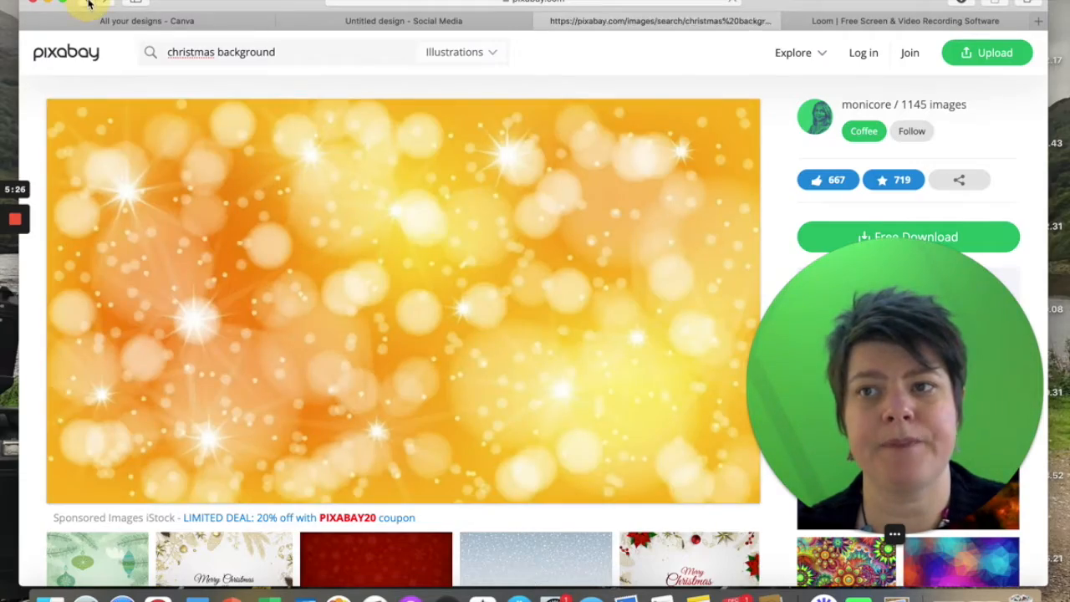
left_click(90, 4)
scroll(468, 380, "down", 5)
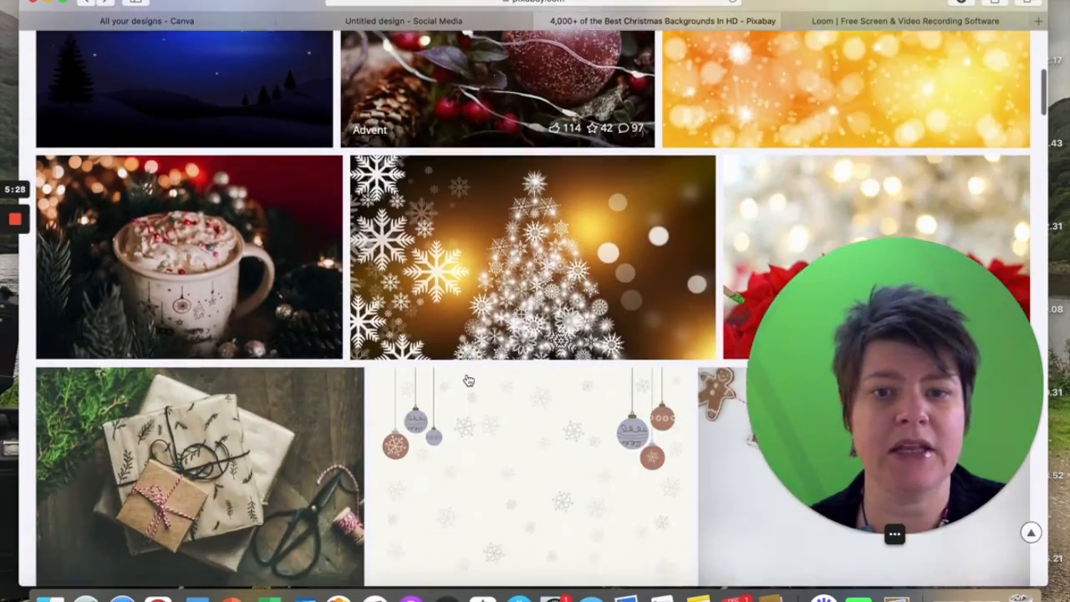
scroll(468, 380, "down", 5)
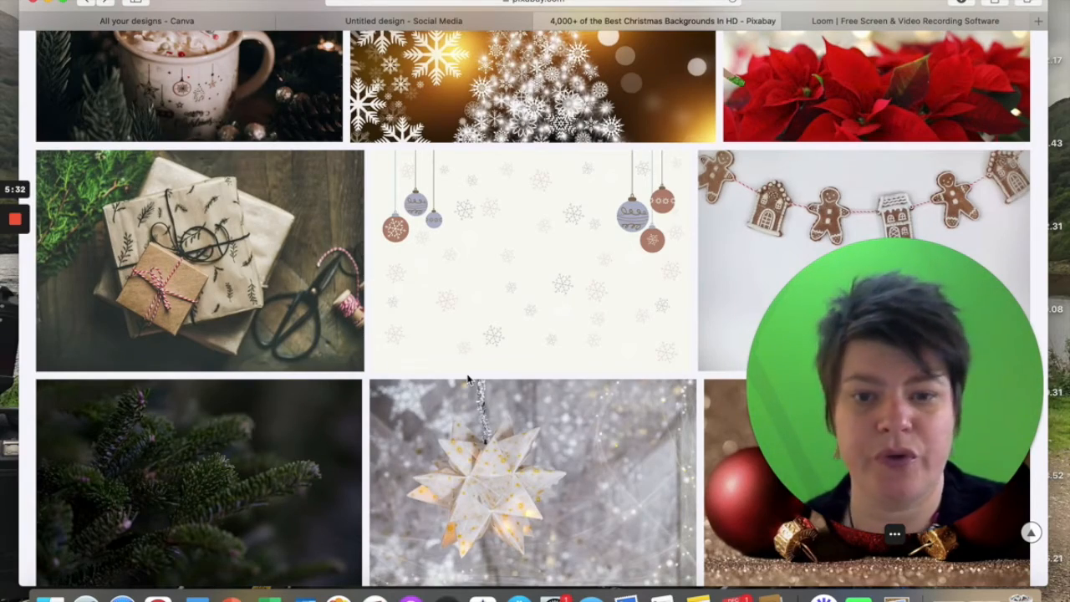
scroll(468, 381, "down", 8)
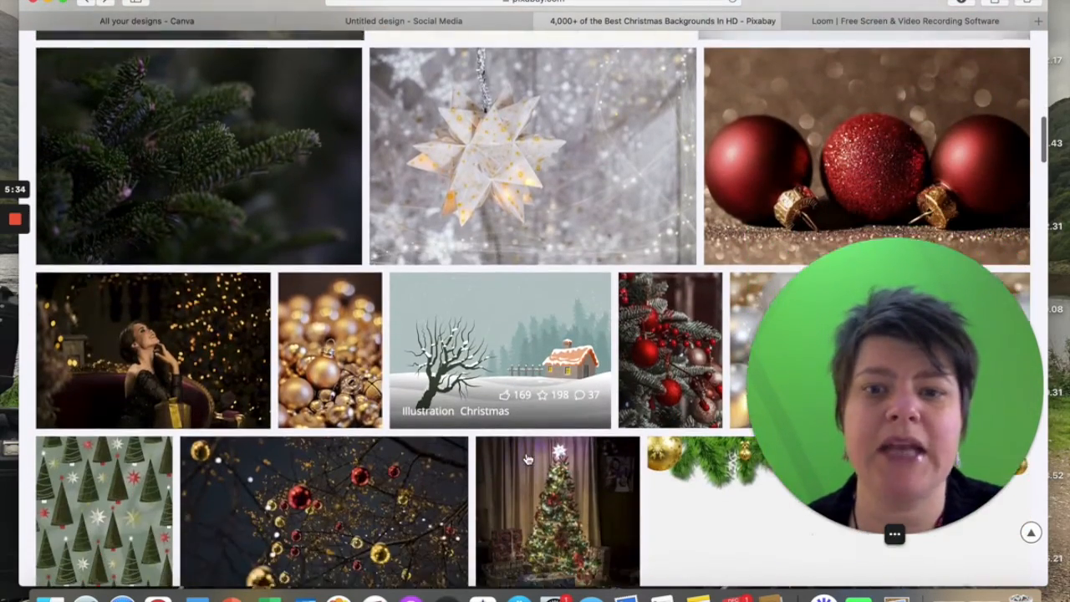
Return to the Canva design and change the font of the message below the Merry Christmas heading to Open Sans.
scroll(527, 459, "down", 6)
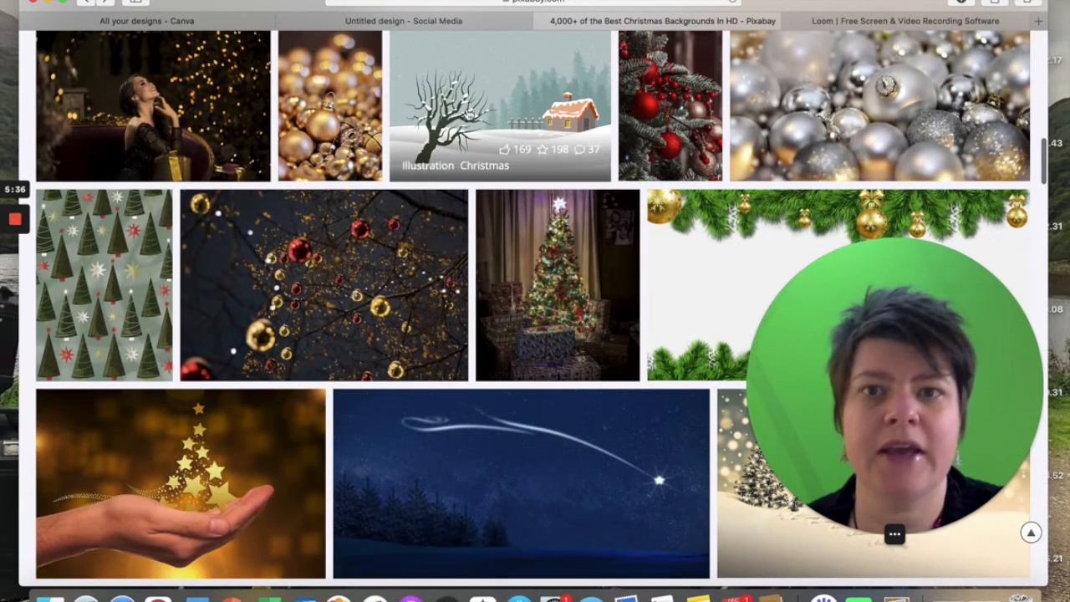
left_click(376, 21)
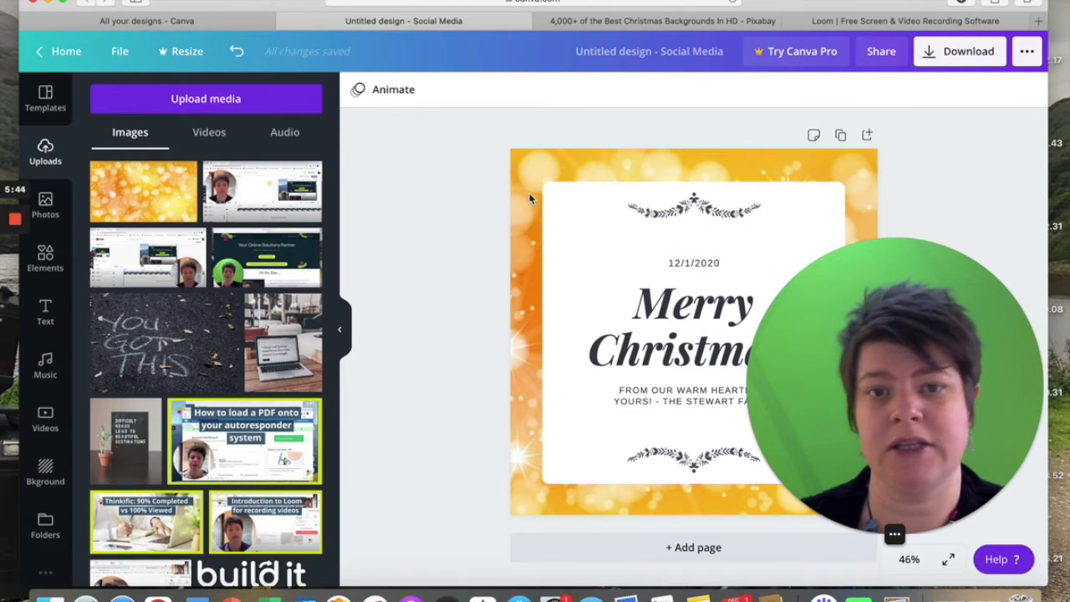
left_click_drag(816, 356, 864, 178)
left_click(720, 391)
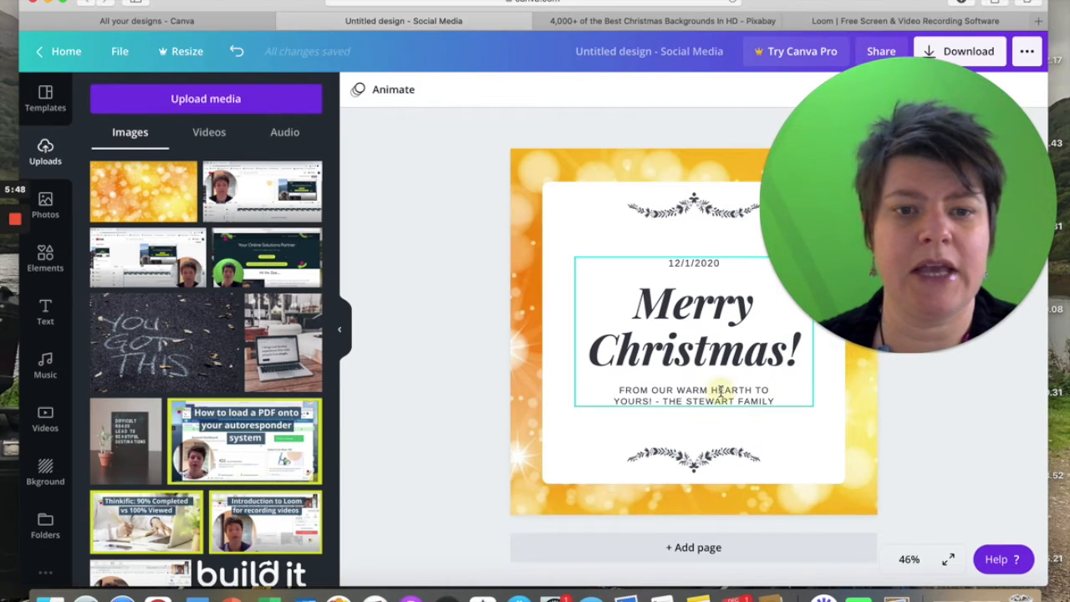
left_click(771, 401)
left_click(773, 401)
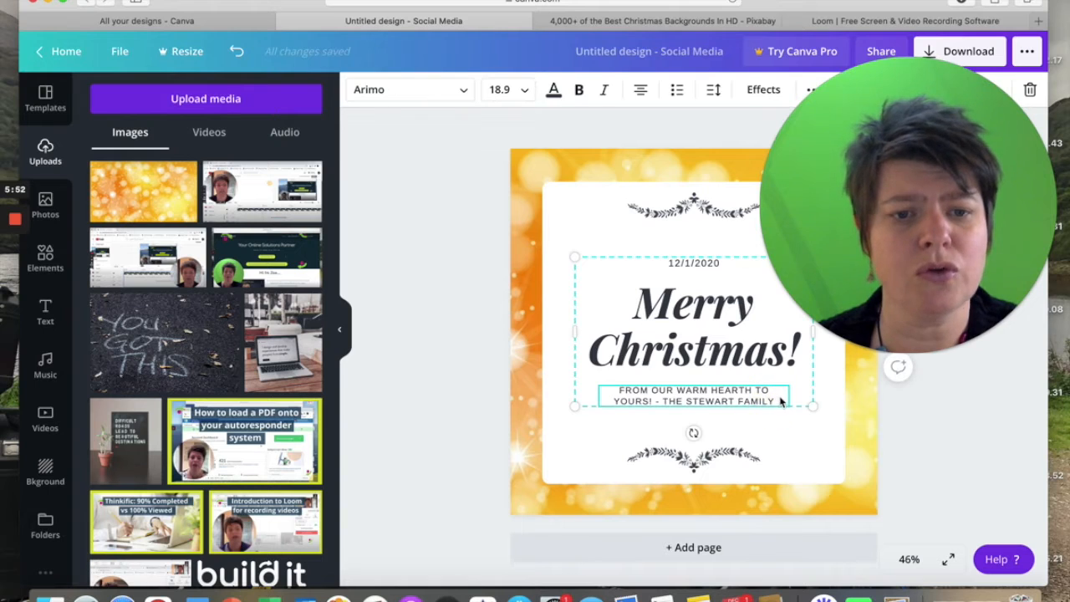
left_click(776, 400)
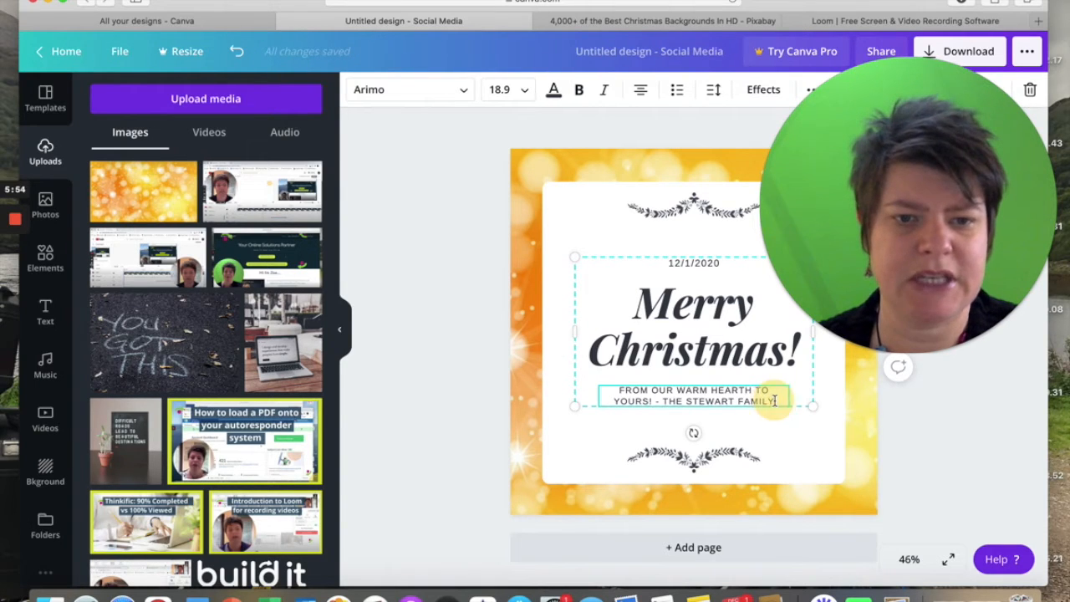
left_click(768, 400)
left_click_drag(767, 400, 607, 390)
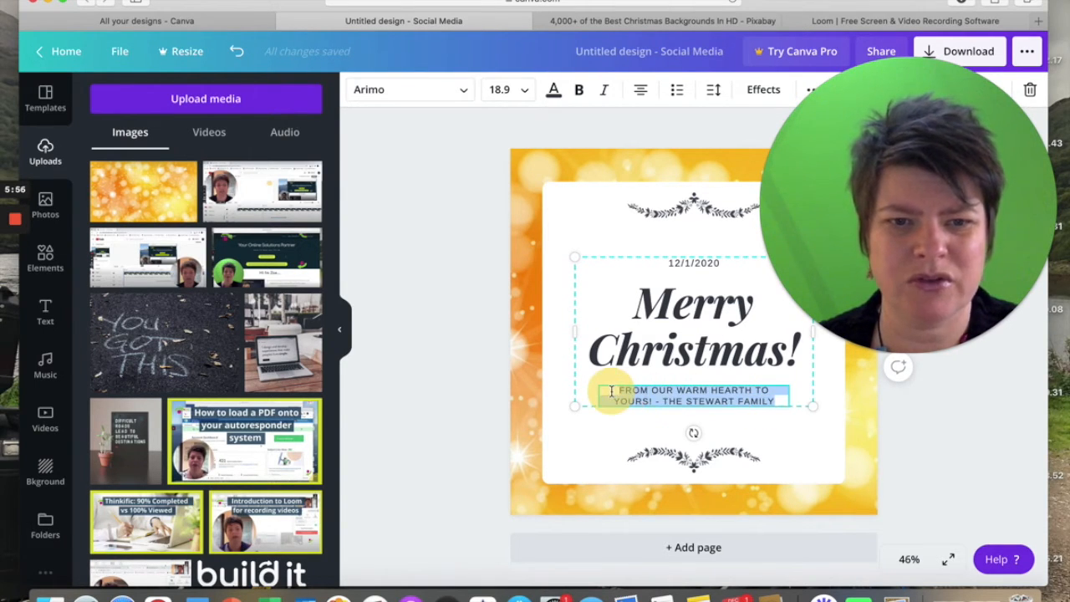
left_click(408, 91)
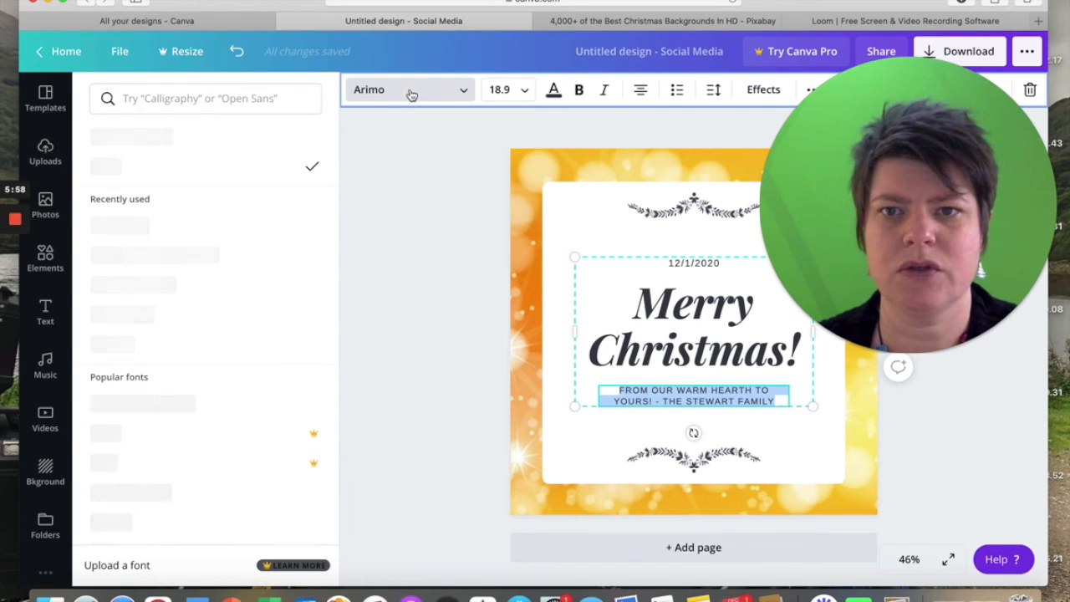
left_click(144, 229)
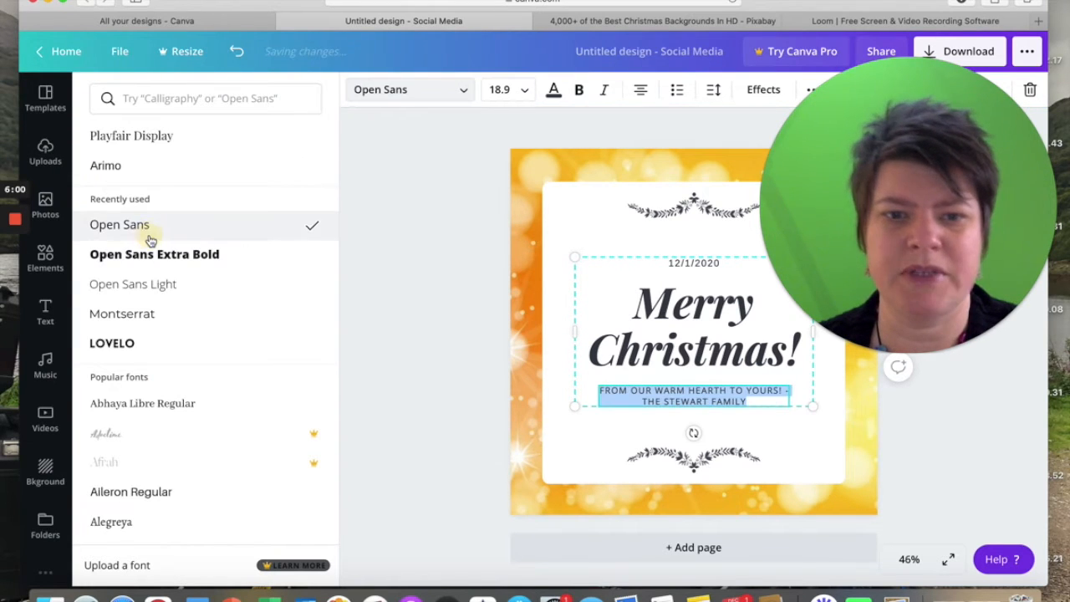
Delete the date line above the Merry Christmas heading and move the remaining heading and message group up on the card.
left_click(678, 264)
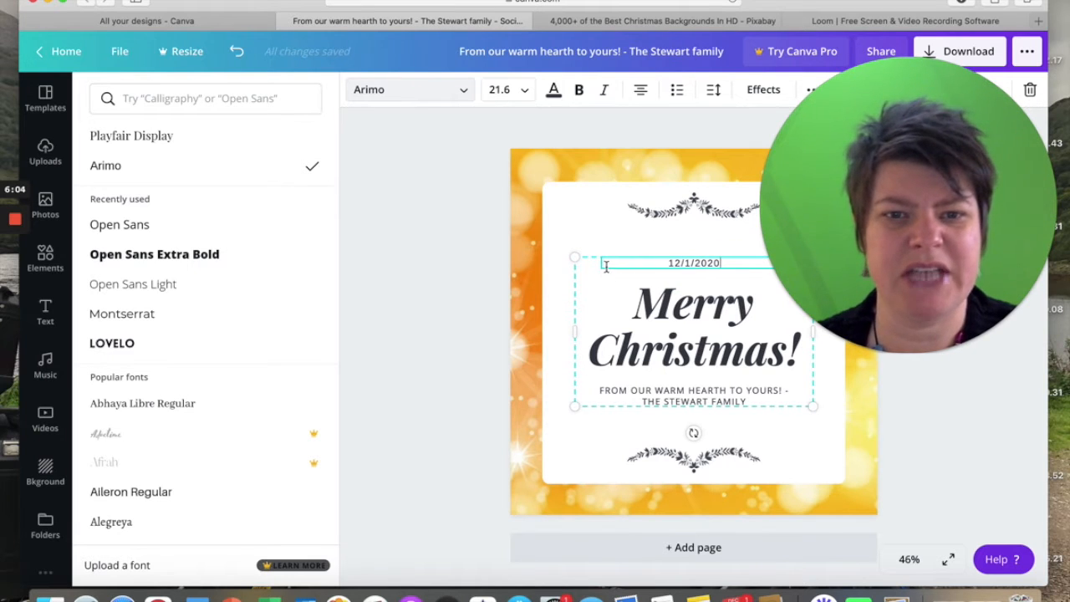
left_click(473, 340)
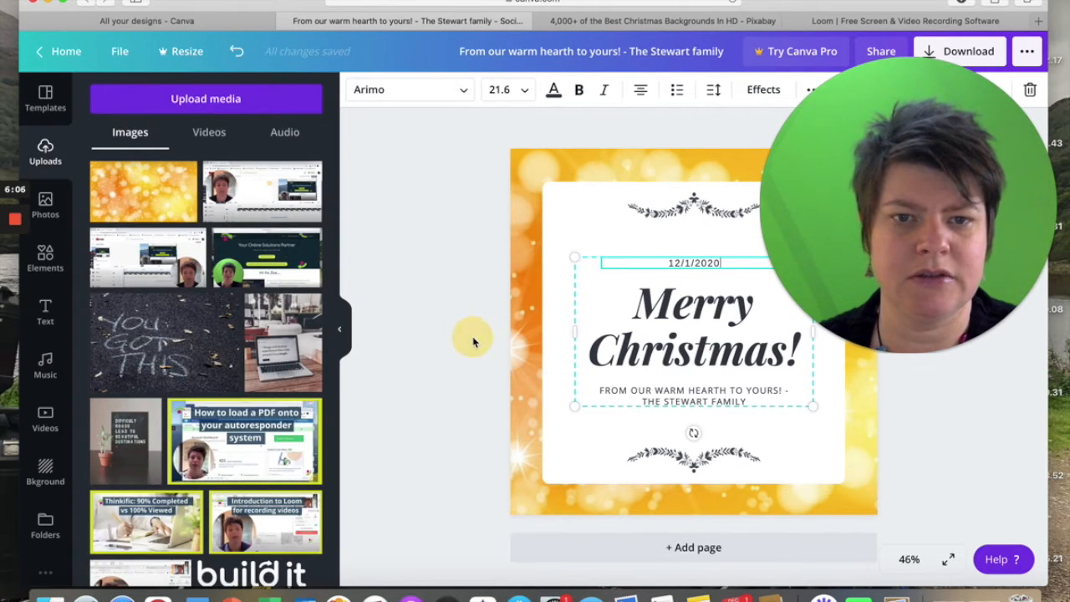
left_click(461, 338)
left_click(684, 262)
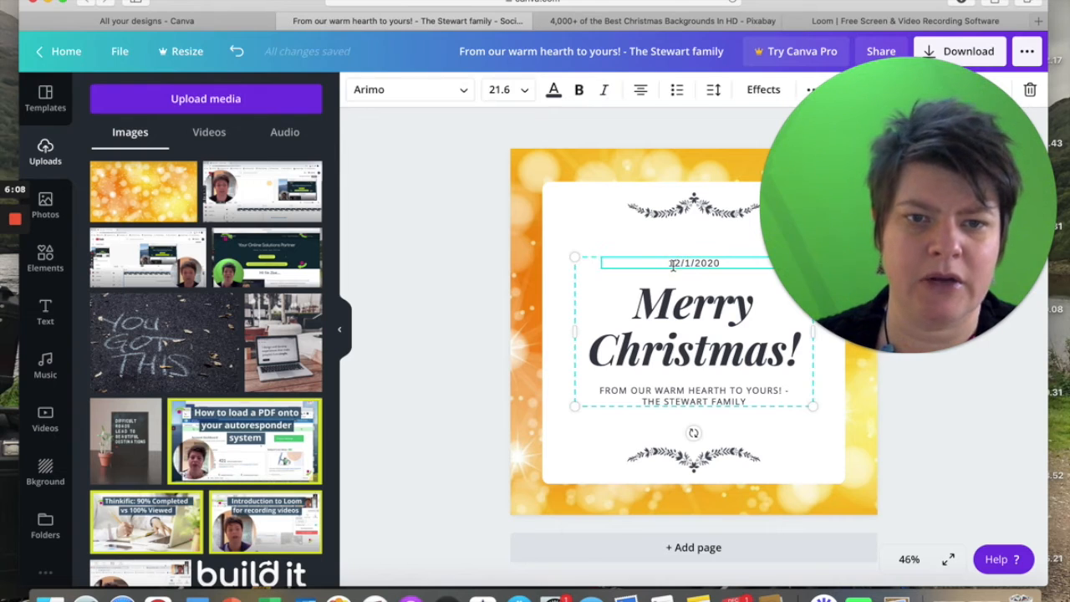
key("BackSpace")
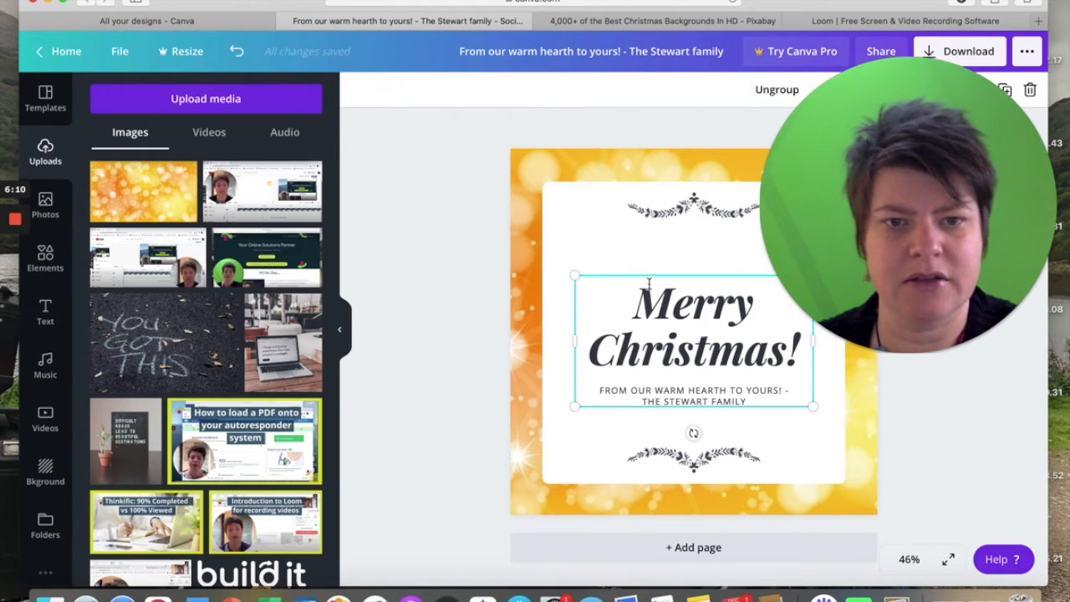
left_click(424, 380)
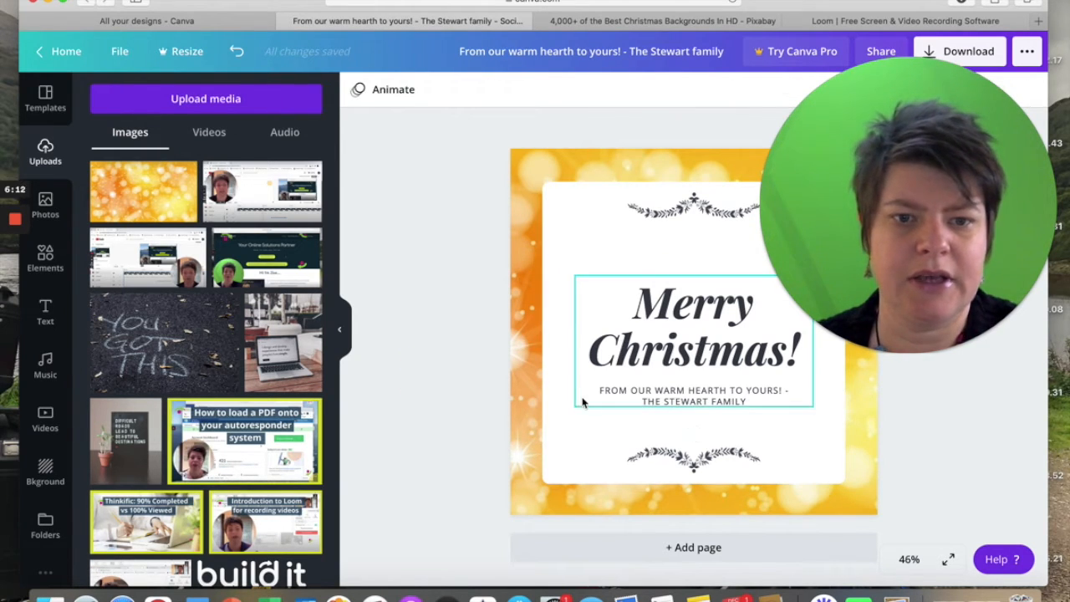
left_click_drag(662, 338, 663, 306)
left_click(428, 444)
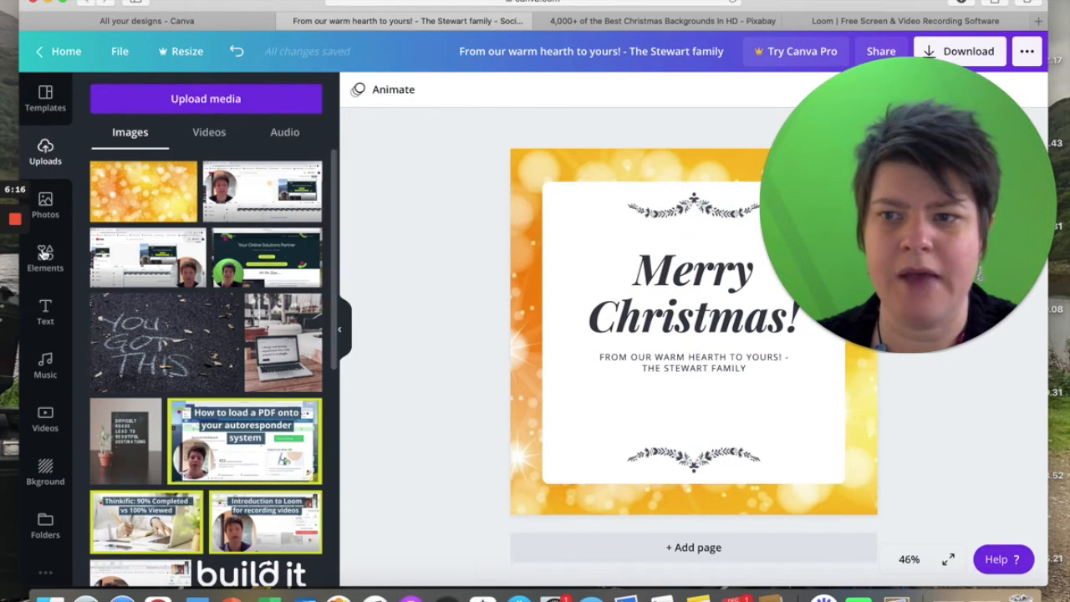
Add a subheading text box and place it below the greeting message, above the lower ornament.
left_click(45, 315)
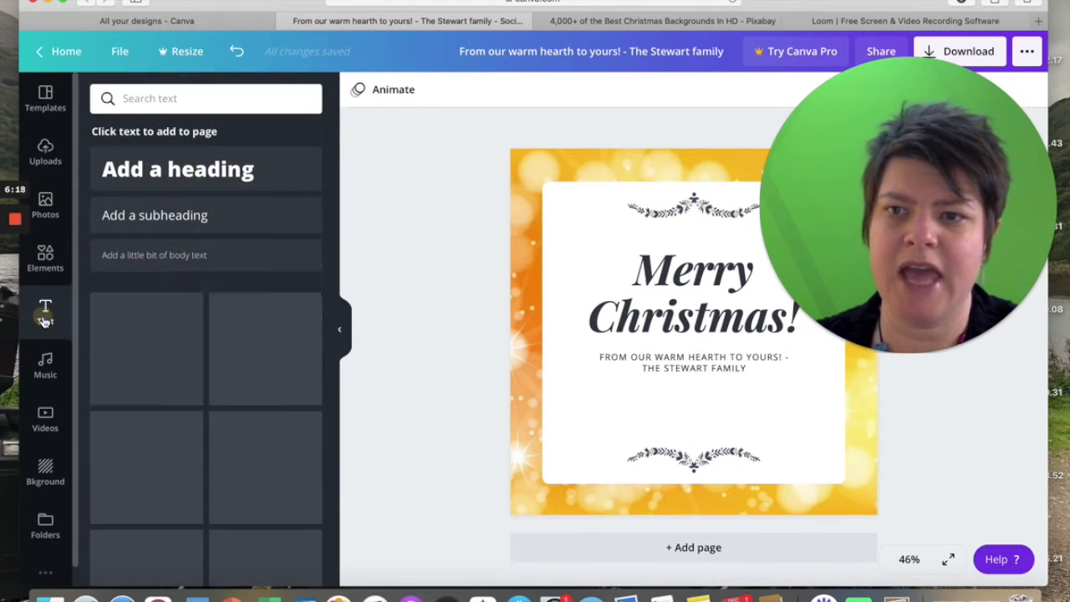
left_click(174, 218)
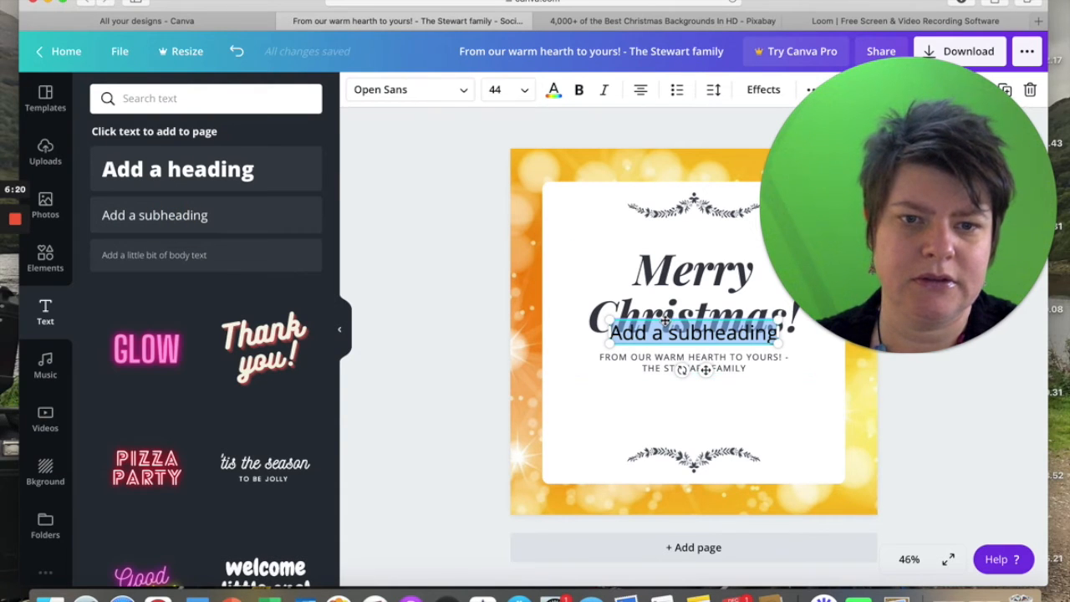
left_click(662, 319)
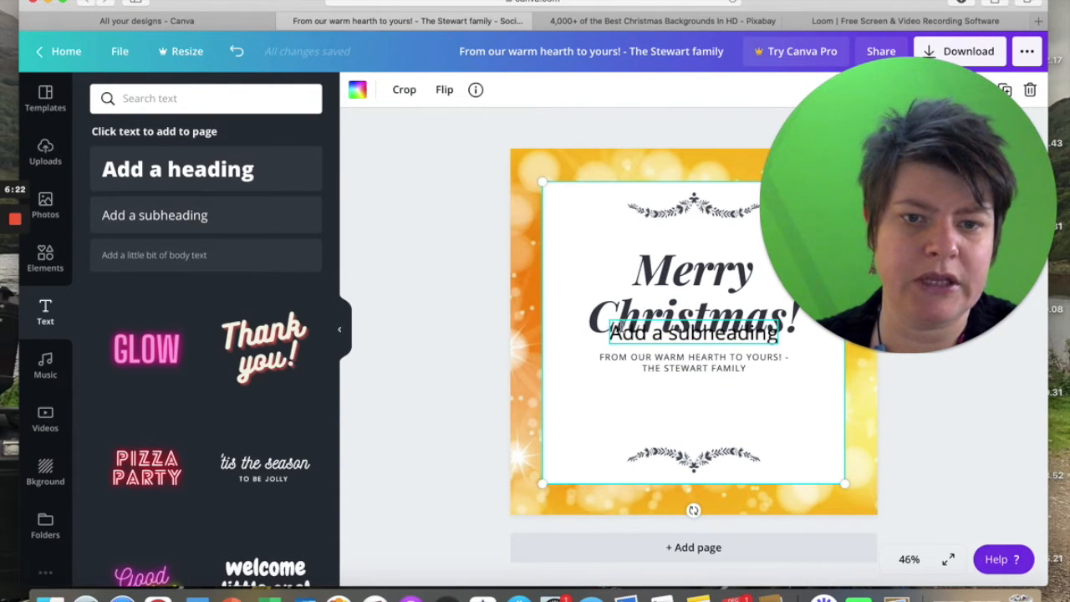
left_click(418, 431)
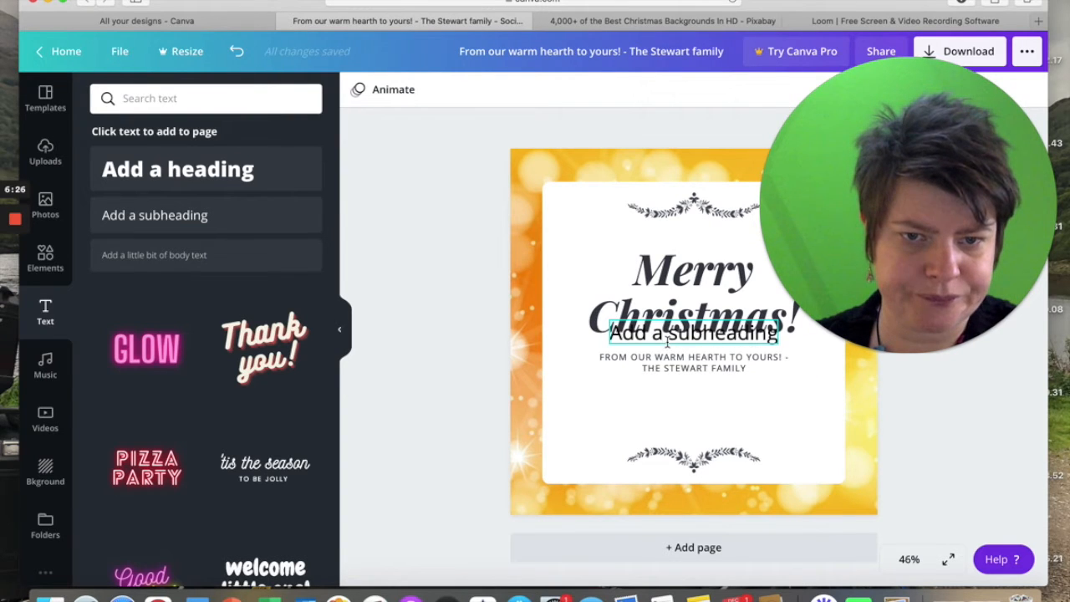
left_click_drag(635, 333, 639, 404)
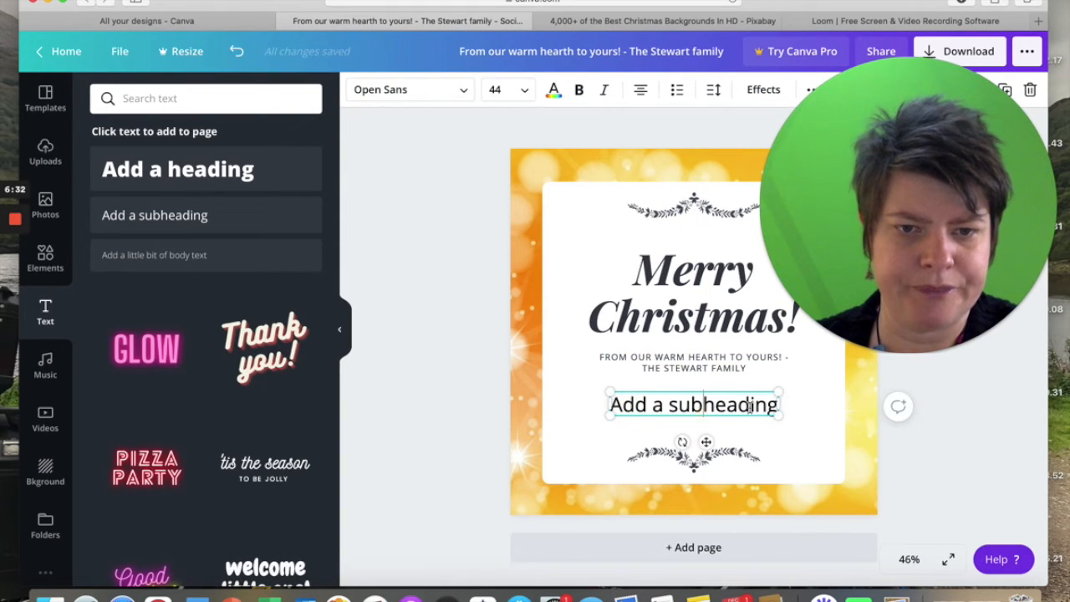
Replace the subheading's placeholder text with "from" followed by the sender's first name.
key("BackSpace")
key("BackSpace")
key("BackSpace")
key("BackSpace")
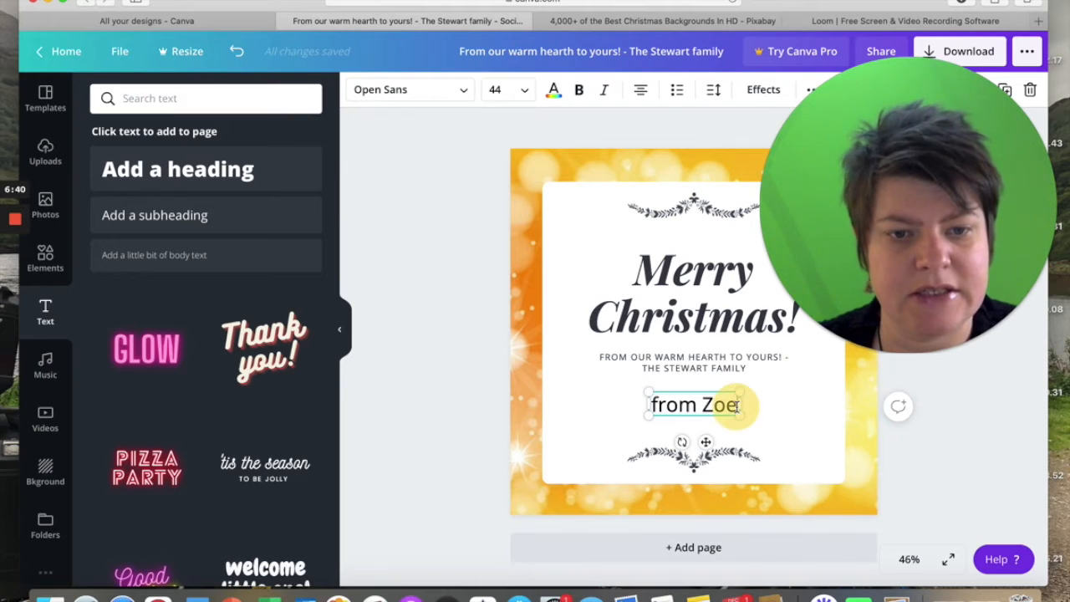
Reduce the font size of the sender line, trying 14 and 18 before settling on 24.
left_click_drag(737, 406, 671, 409)
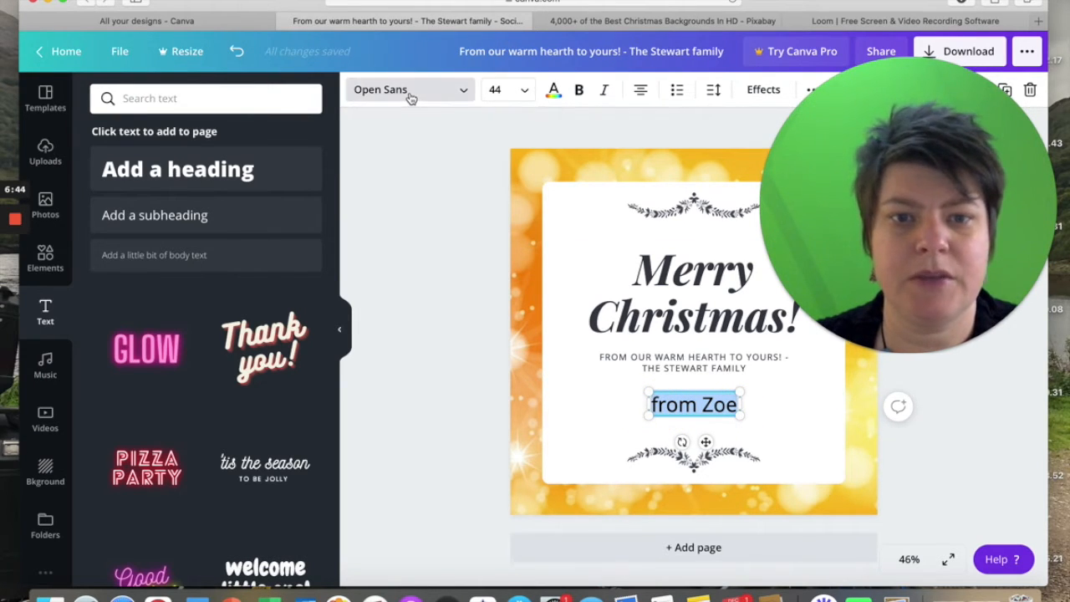
left_click(502, 93)
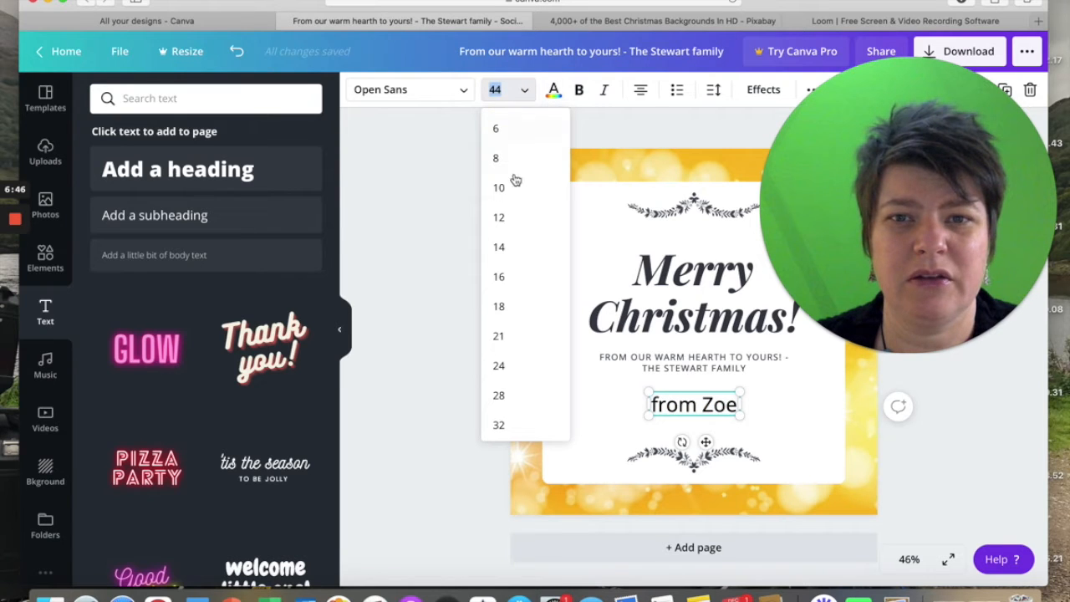
left_click(502, 246)
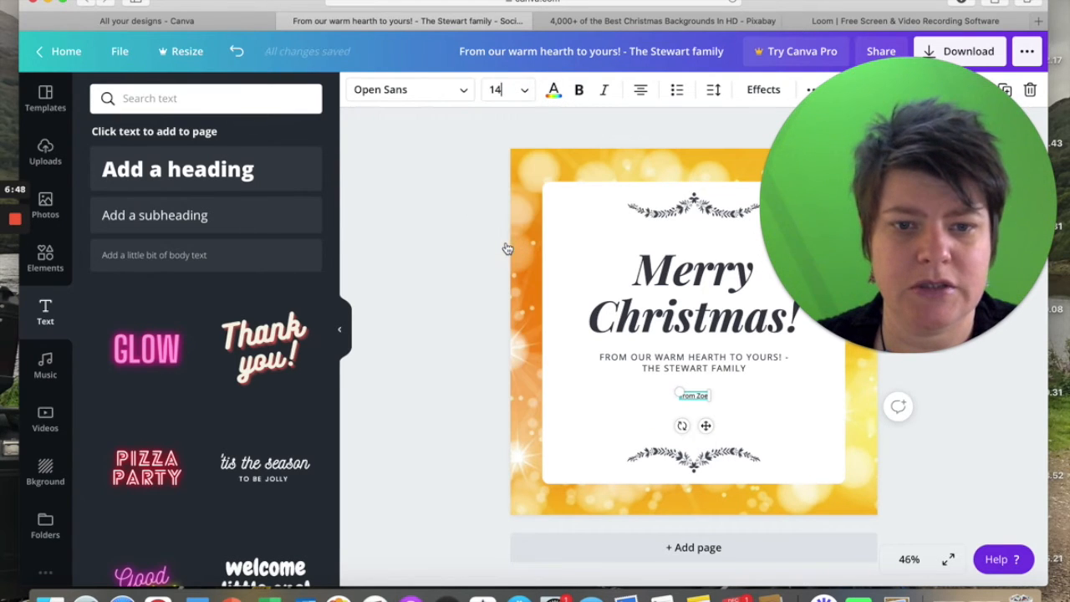
left_click(511, 91)
left_click(529, 318)
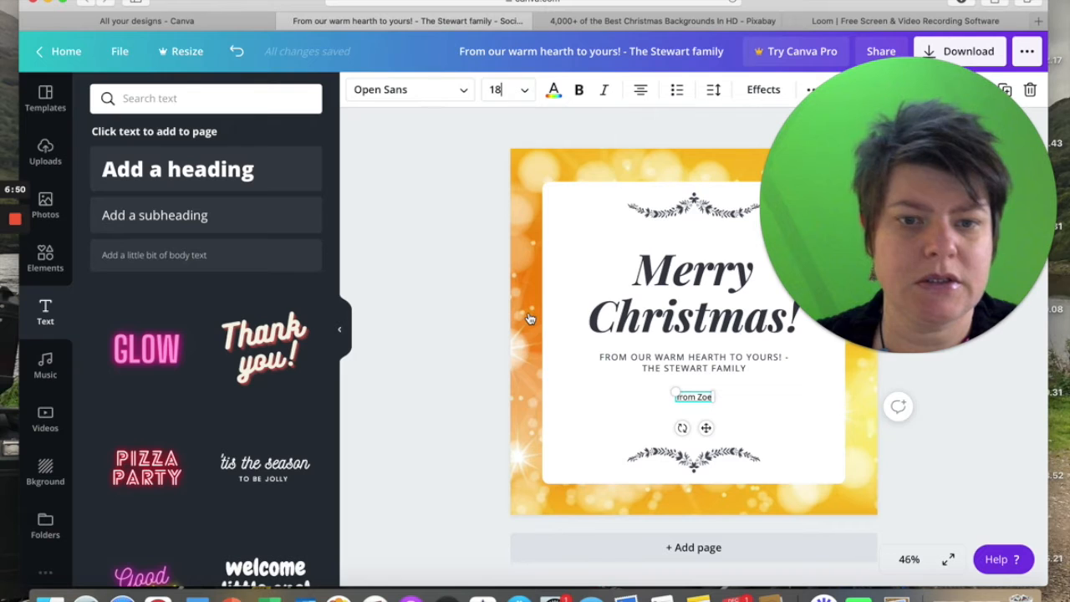
left_click(505, 92)
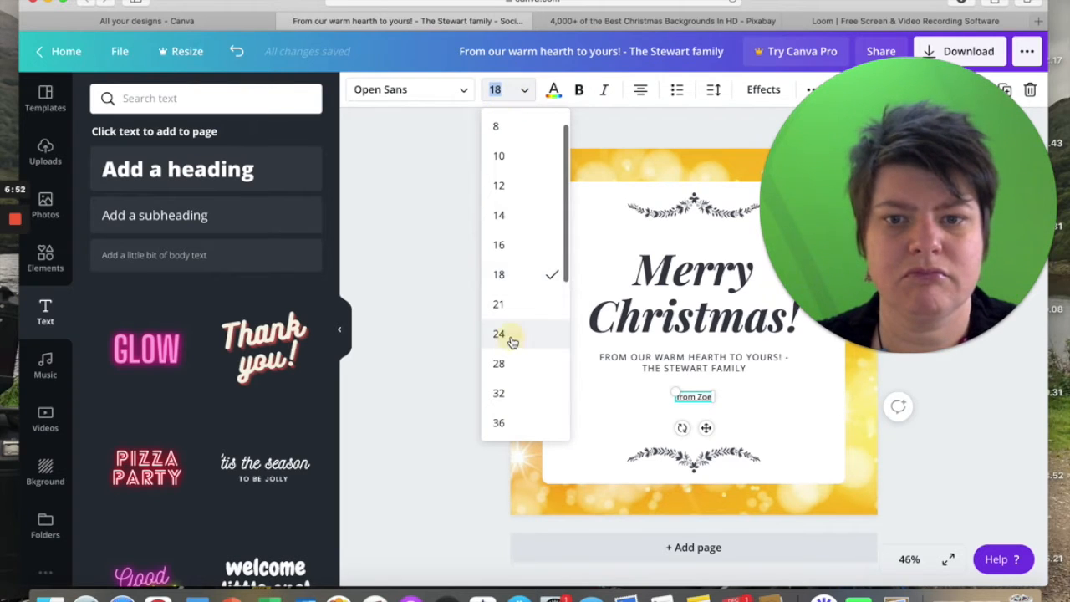
left_click(509, 335)
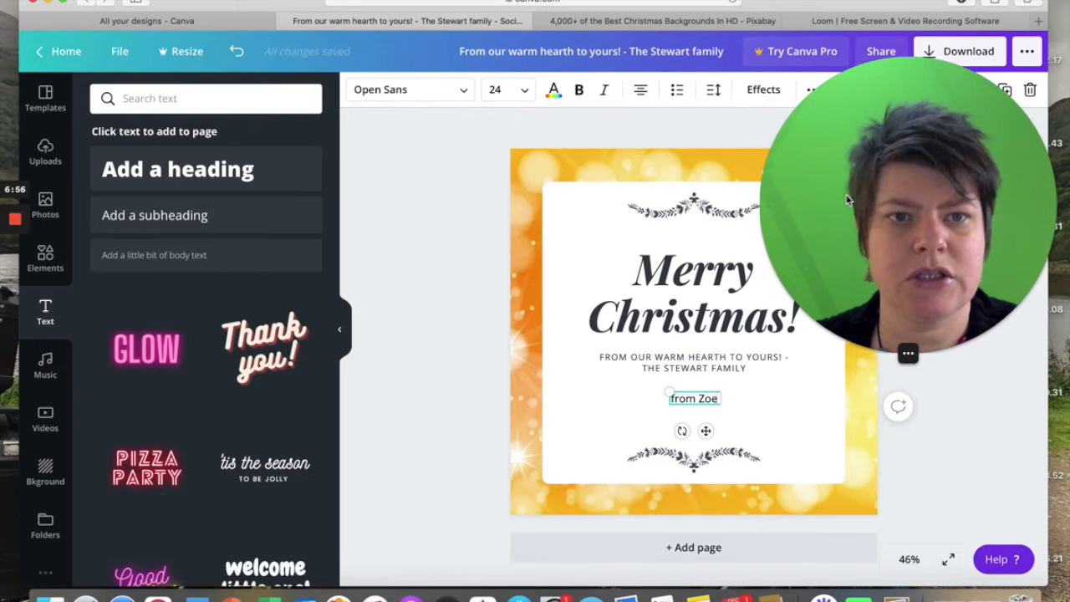
left_click_drag(848, 199, 847, 224)
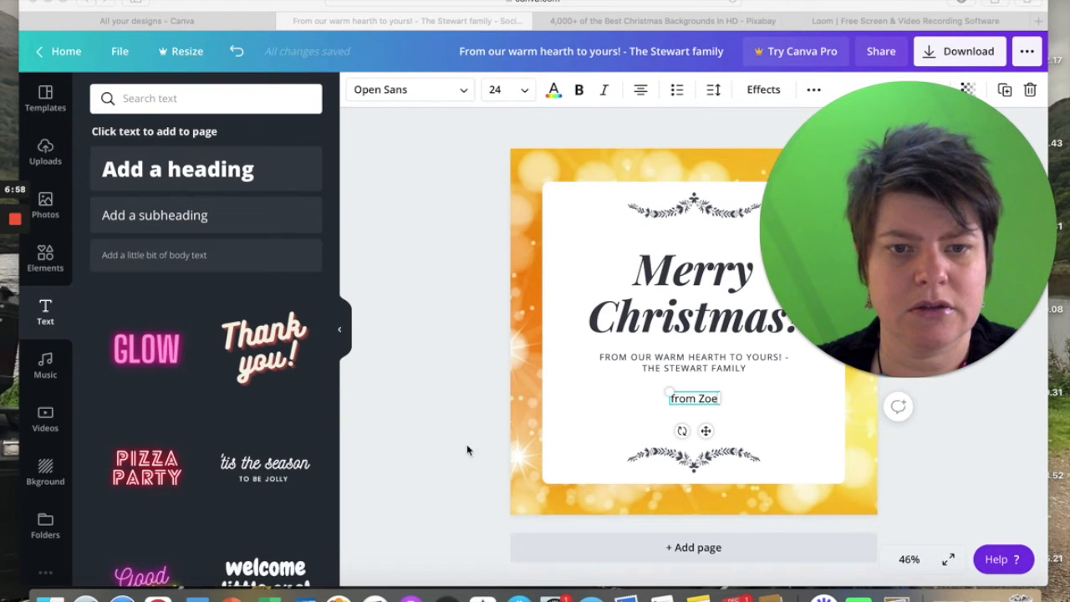
left_click(426, 472)
left_click(441, 389)
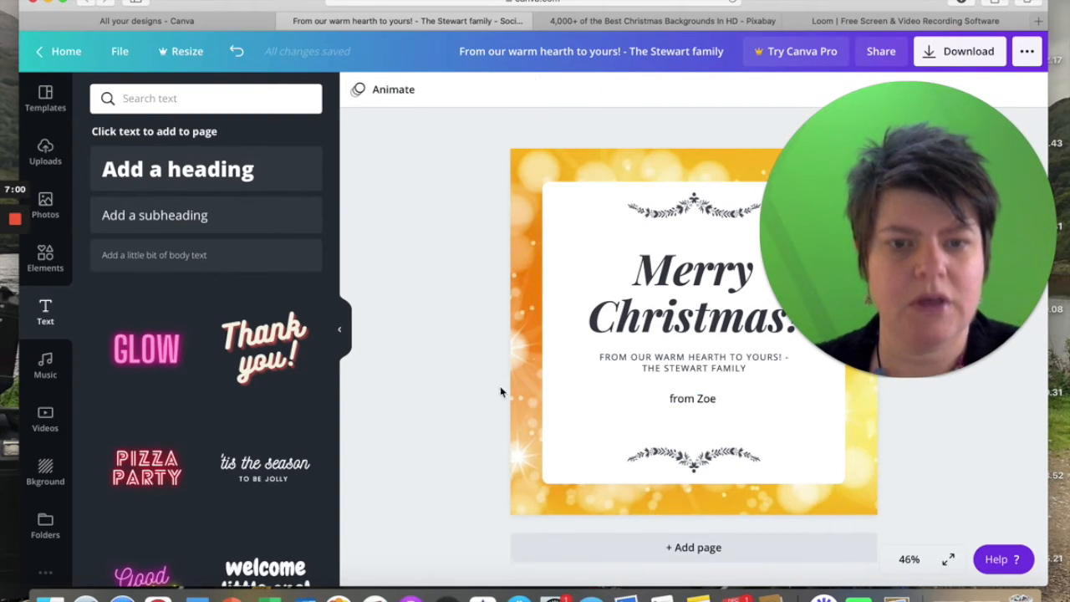
Select the Merry Christmas text group together with the sender line and nudge both down slightly between the two ornaments.
left_click(669, 282)
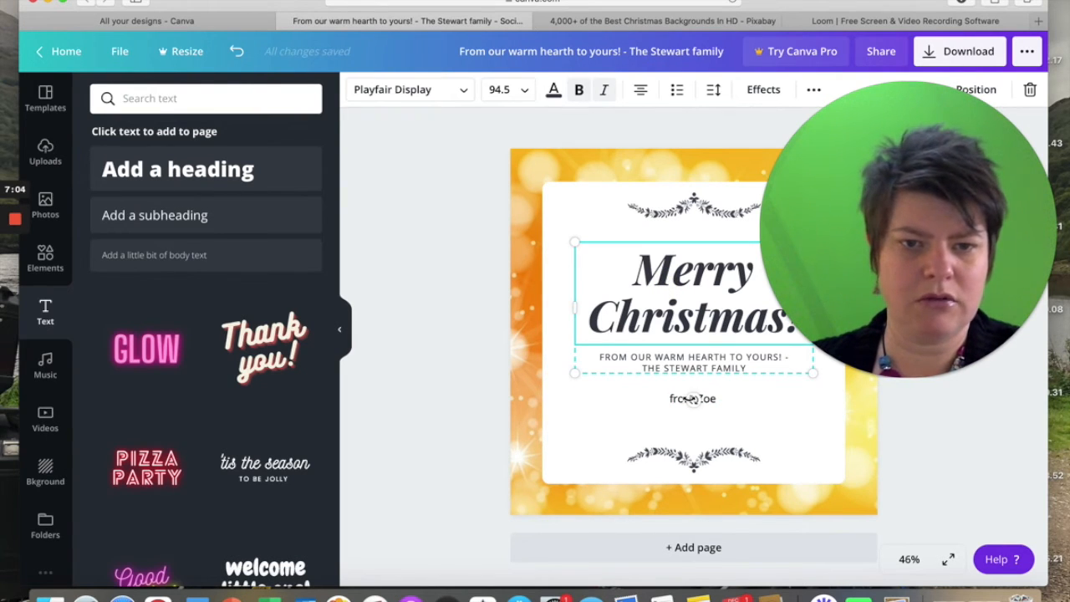
left_click(672, 401)
key("Down")
key("Down")
key("Down")
key("Down")
key("Down")
key("Down")
key("Down")
key("Down")
key("Down")
key("Down")
key("Down")
key("Down")
key("Down")
key("Down")
key("Down")
key("Down")
key("Down")
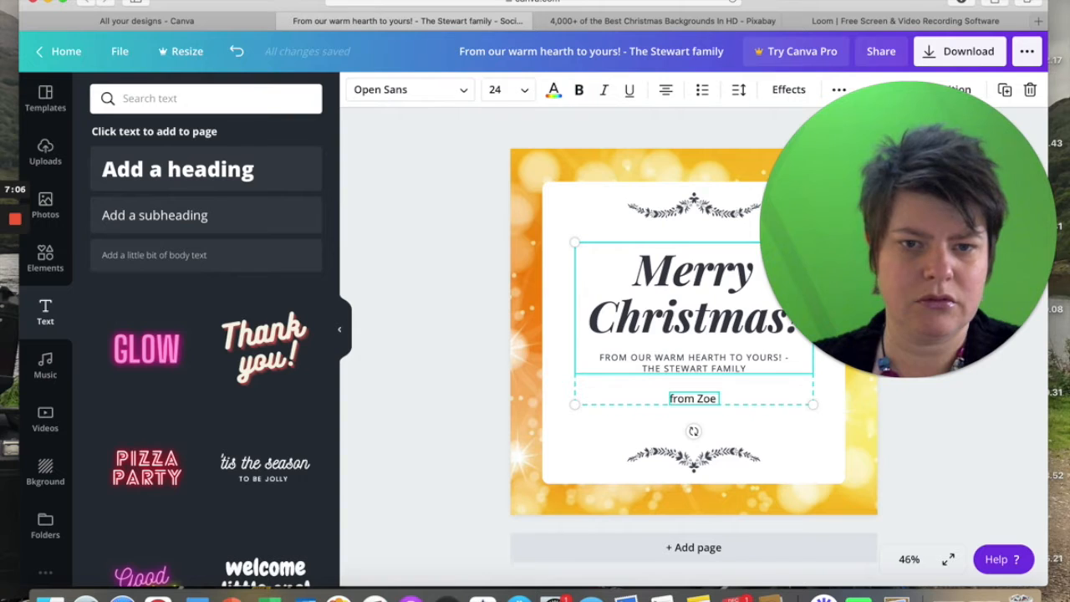
key("Down")
key("Down")
key("Down")
key("Down")
key("Down")
key("Down")
key("Down")
key("Down")
key("Down")
key("Down")
key("Down")
key("Down")
key("Down")
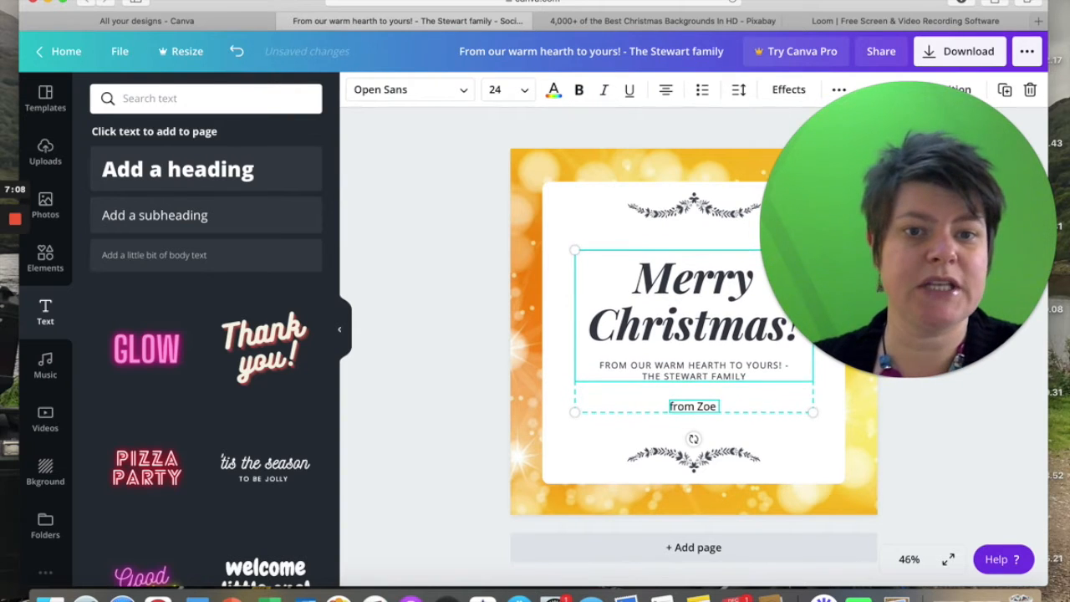
key("Up")
key("Up")
key("Up")
key("Up")
key("Up")
key("Up")
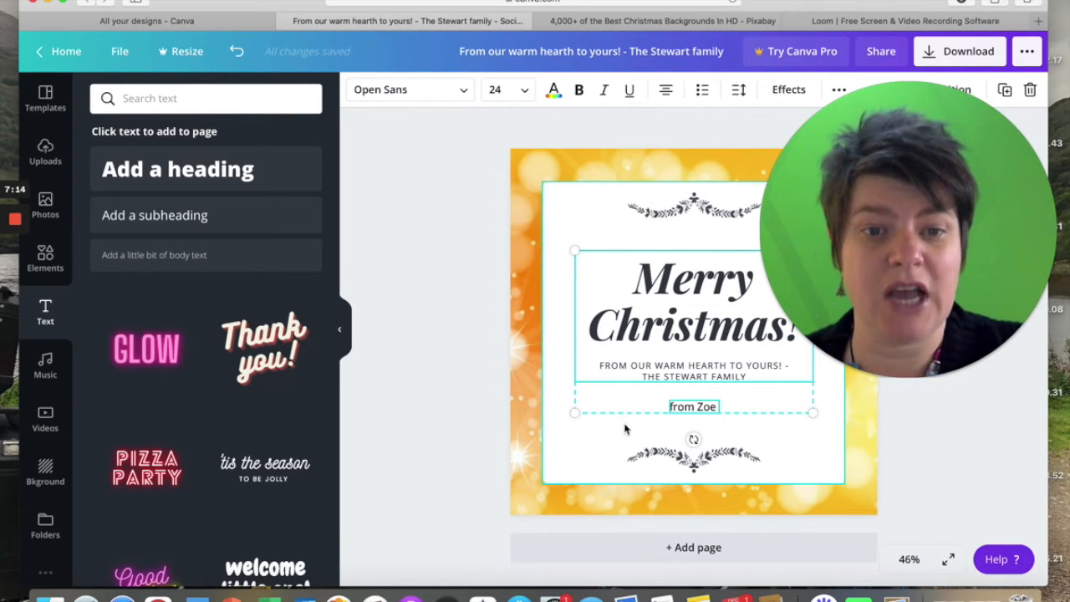
left_click(435, 426)
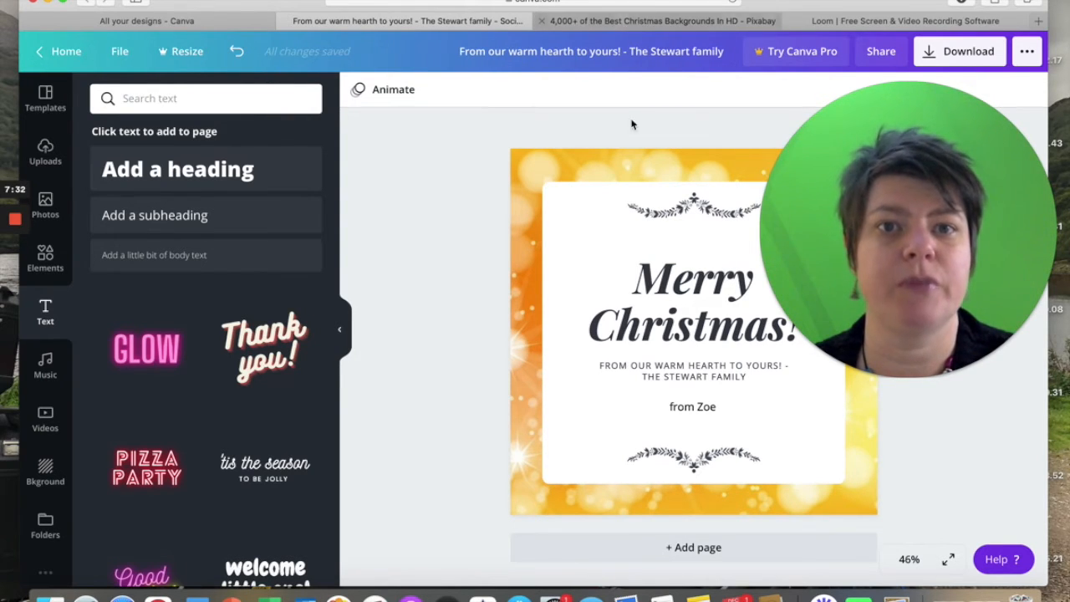
Add a blank second page and start a media upload, browsing to the Photoshoot Images folder in OneDrive.
left_click(608, 549)
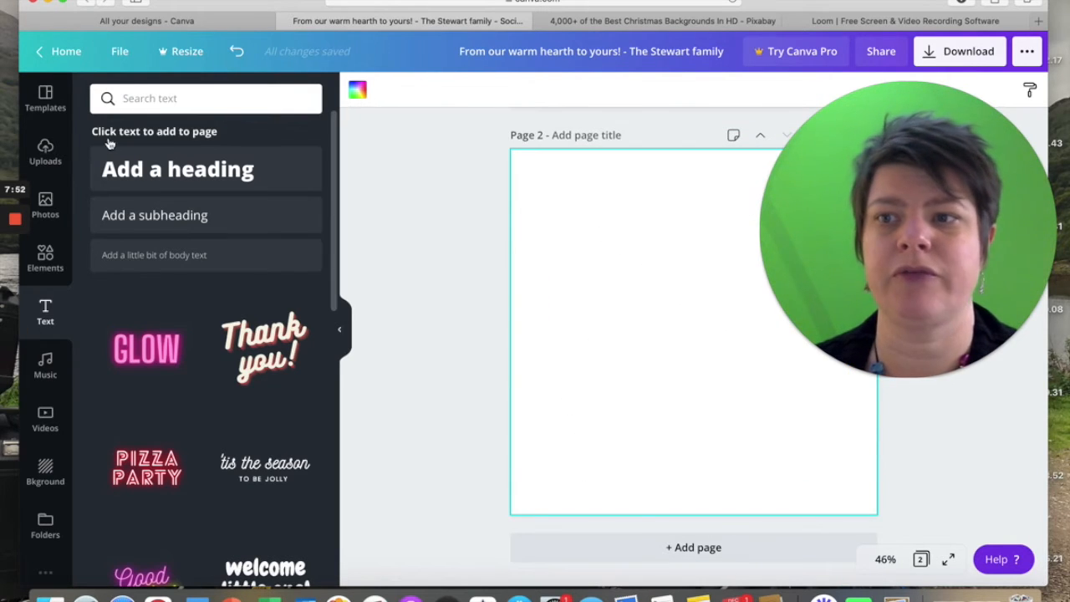
left_click(43, 154)
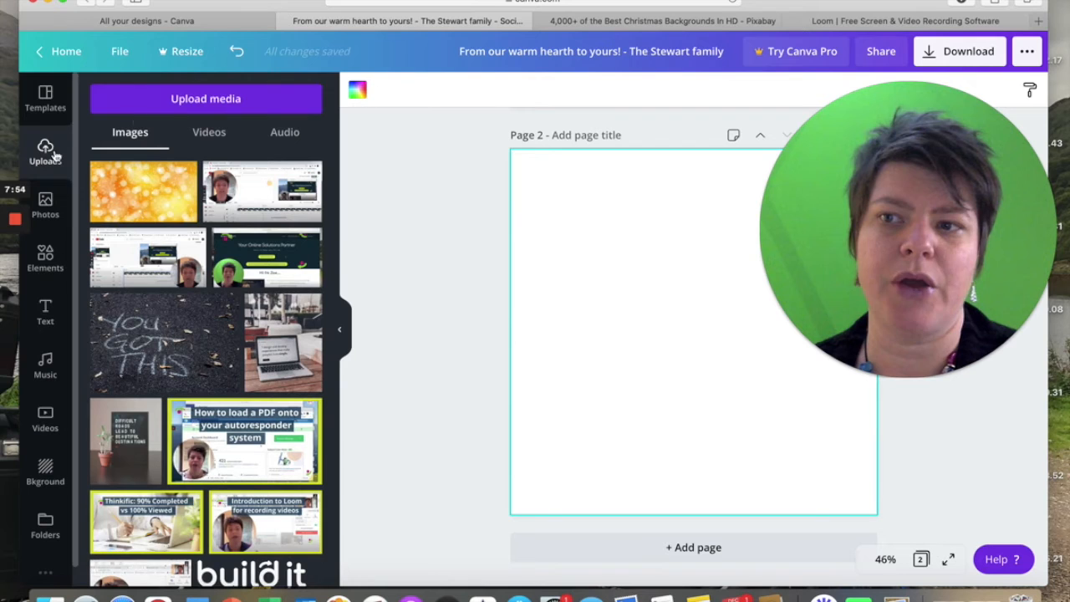
left_click(172, 99)
left_click(112, 181)
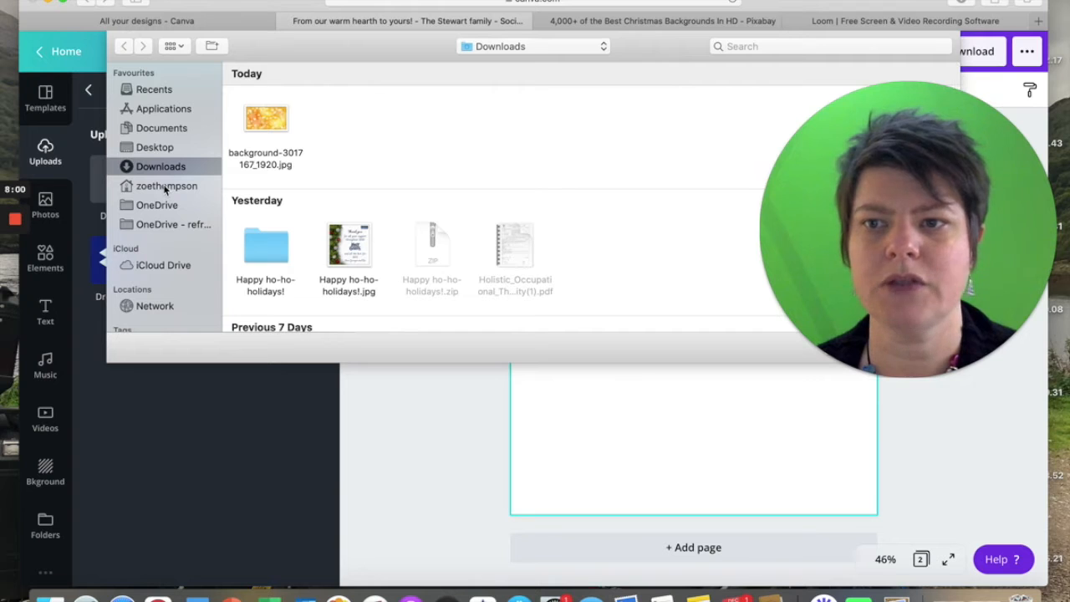
left_click(167, 223)
scroll(340, 251, "down", 2)
double_click(272, 206)
double_click(595, 242)
scroll(377, 259, "down", 5)
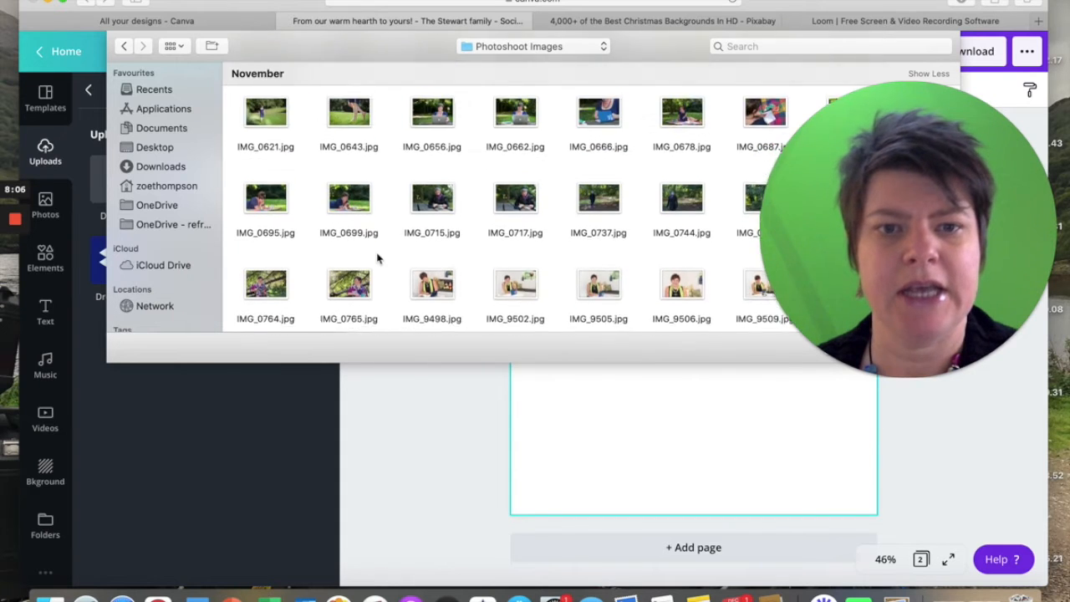
scroll(376, 259, "down", 10)
scroll(377, 259, "down", 3)
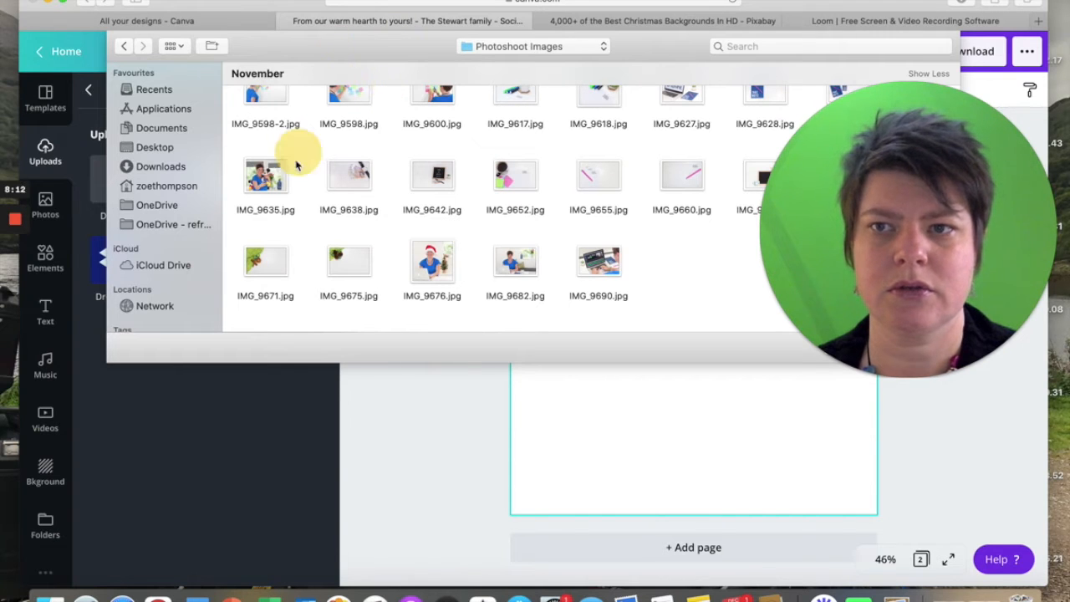
Upload the four Christmas photos IMG_9669.jpg, IMG_9671.jpg, IMG_9675.jpg and IMG_9676.jpg from the Photoshoot Images folder.
left_click_drag(835, 230, 853, 360)
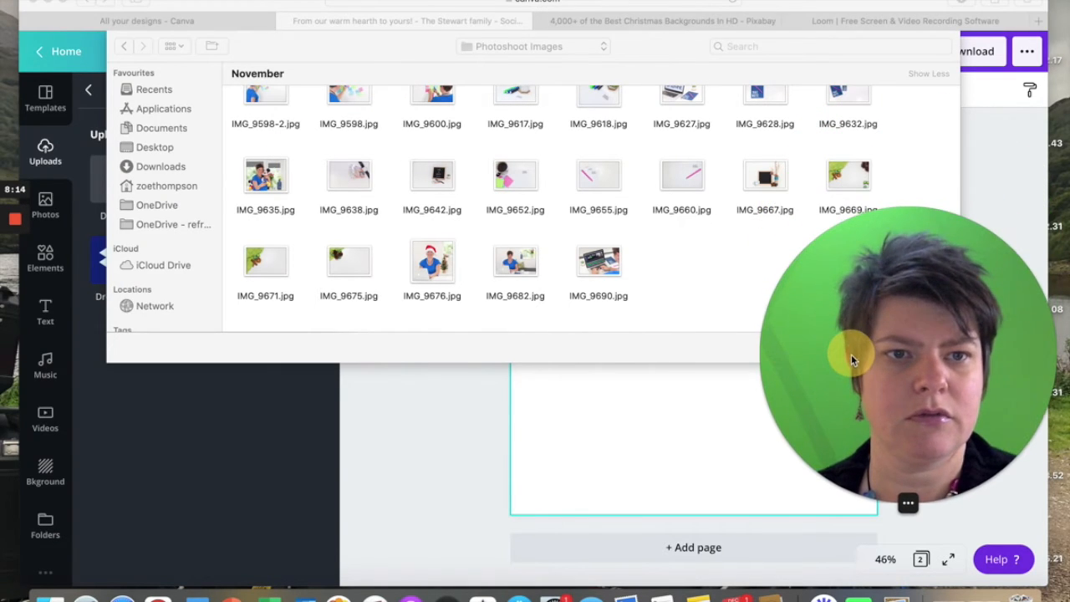
left_click(853, 174)
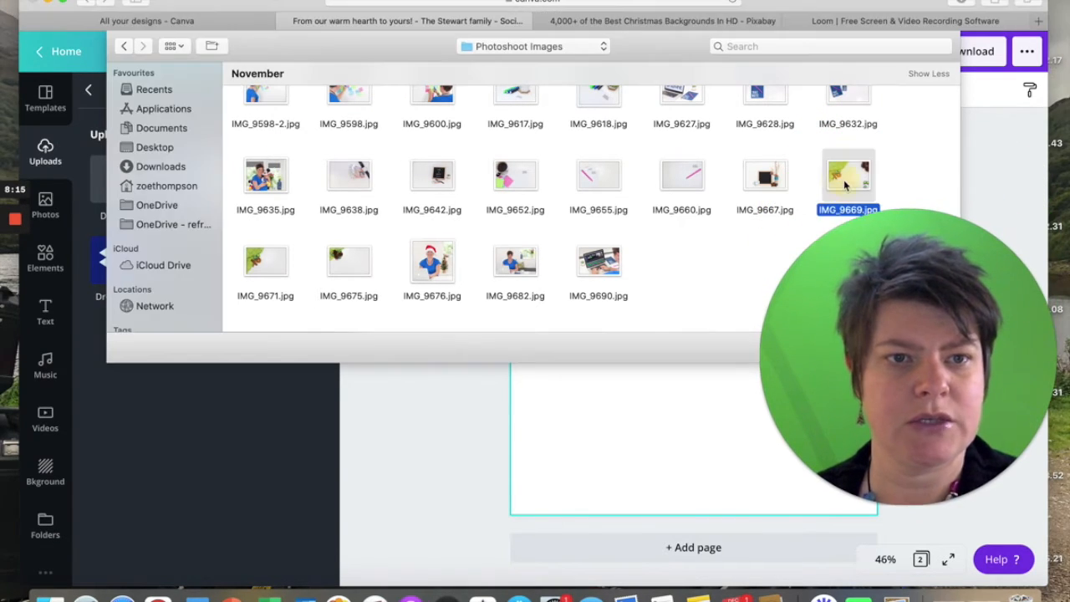
left_click(266, 266, "super")
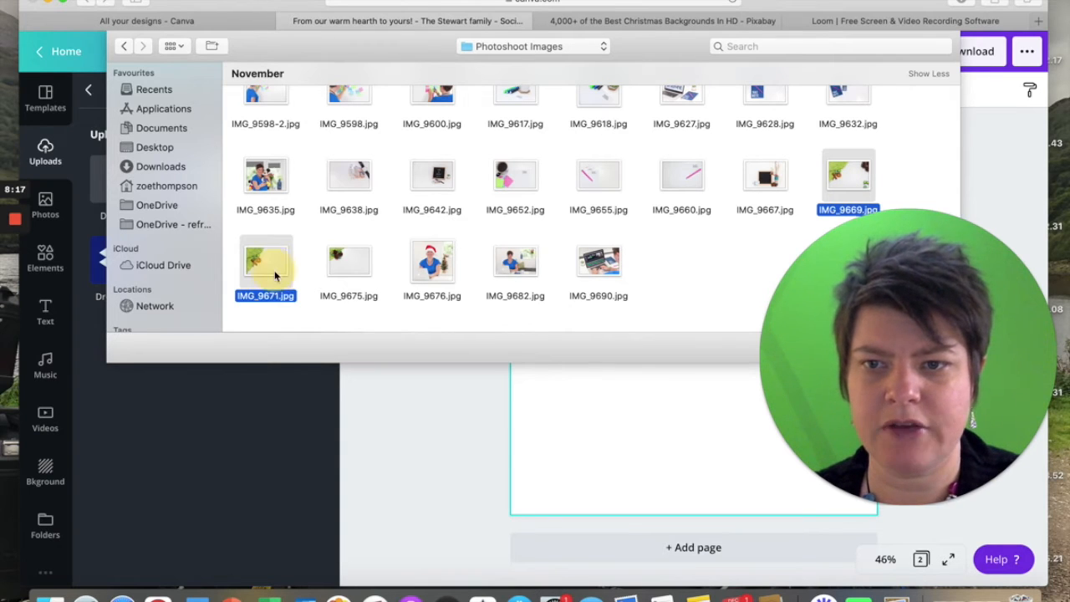
left_click(342, 263, "super")
left_click(431, 261, "super")
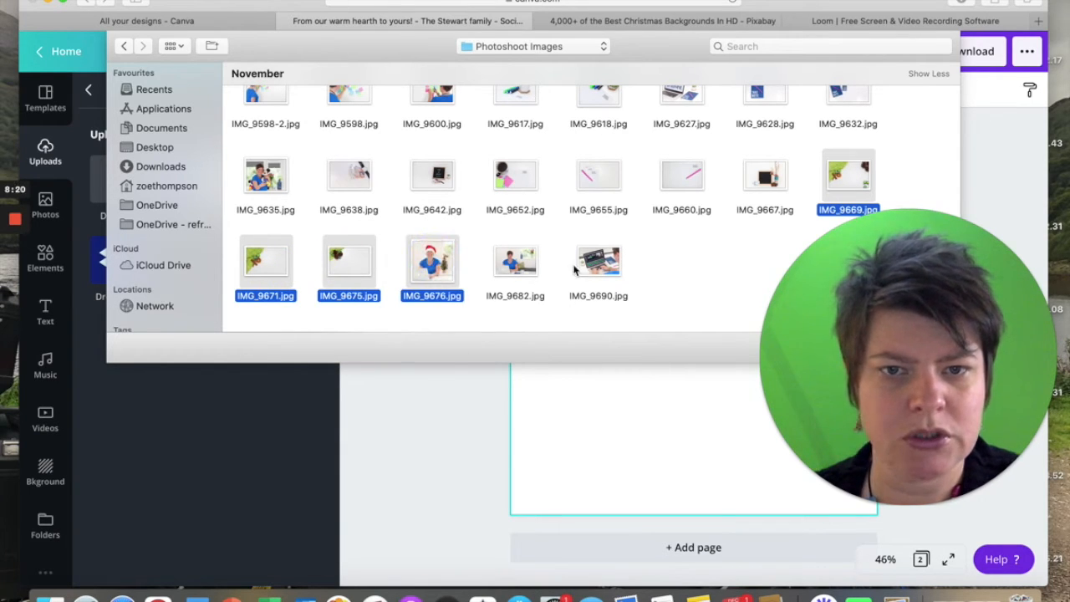
left_click_drag(843, 315, 554, 236)
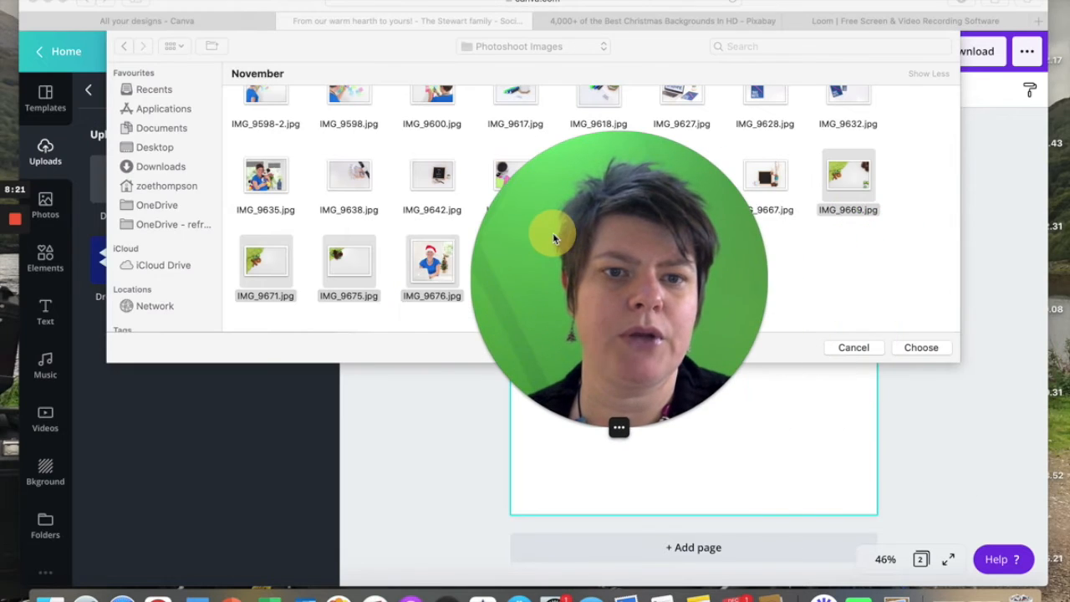
left_click(918, 345)
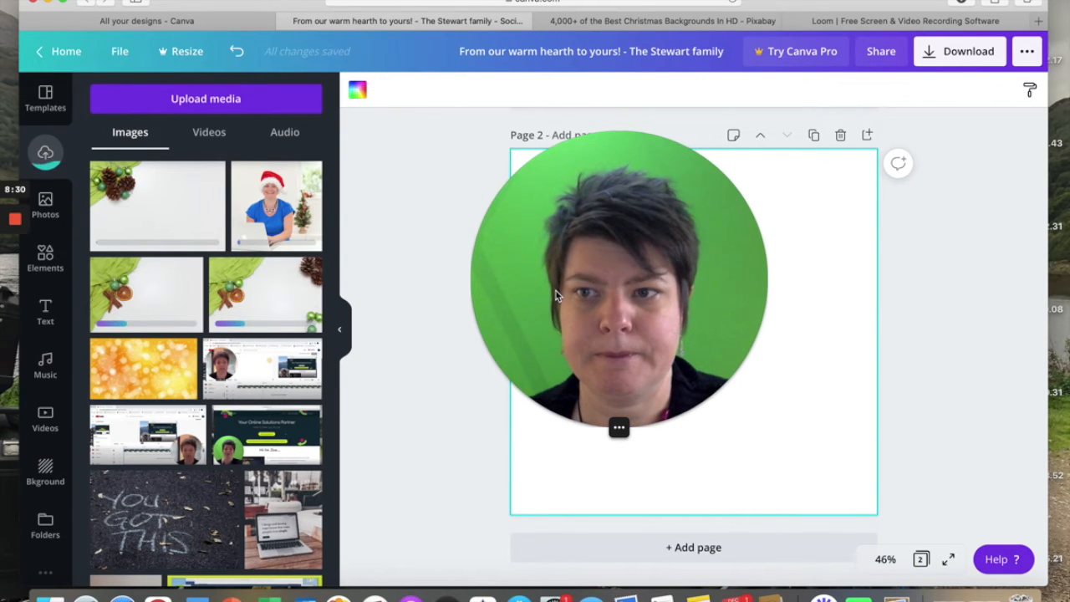
Try to place the still-uploading photo with the green cloth and cinnamon sticks on the blank second page.
left_click_drag(644, 313, 917, 425)
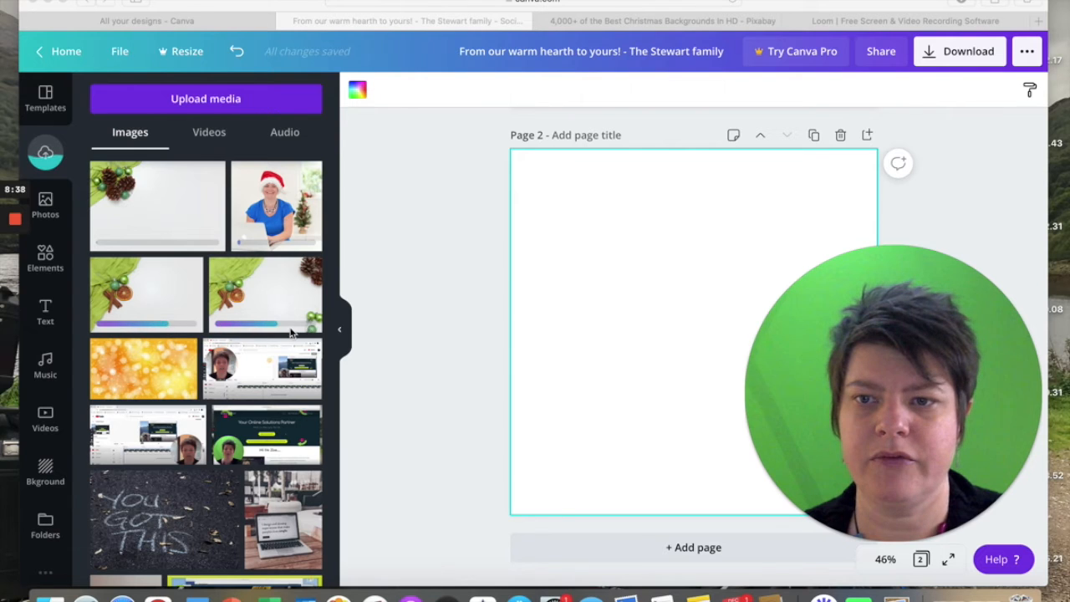
left_click(140, 295)
left_click_drag(207, 307, 497, 317)
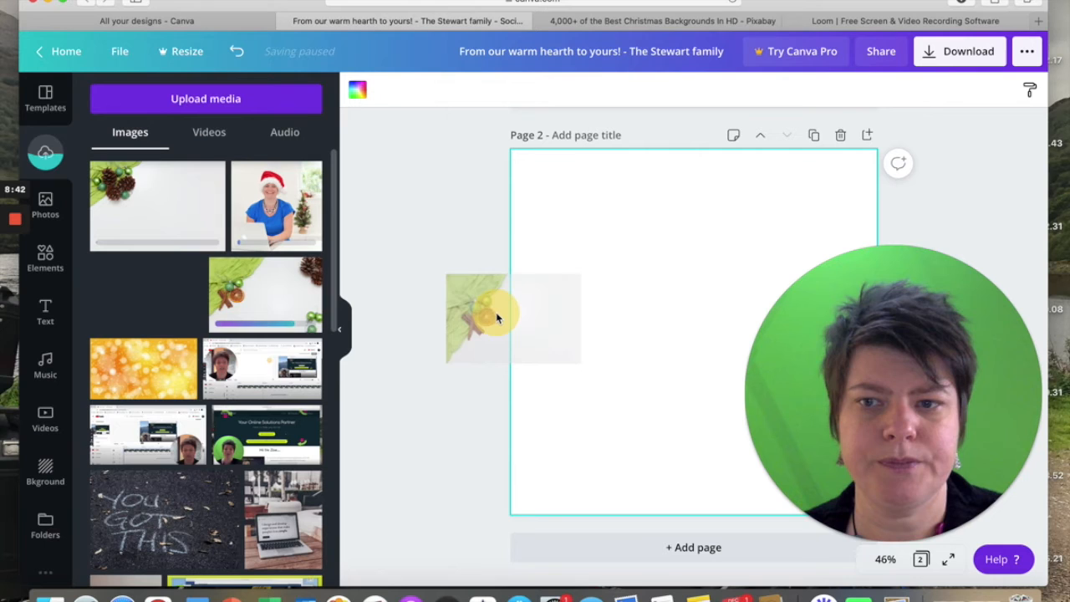
left_click_drag(565, 333, 532, 331)
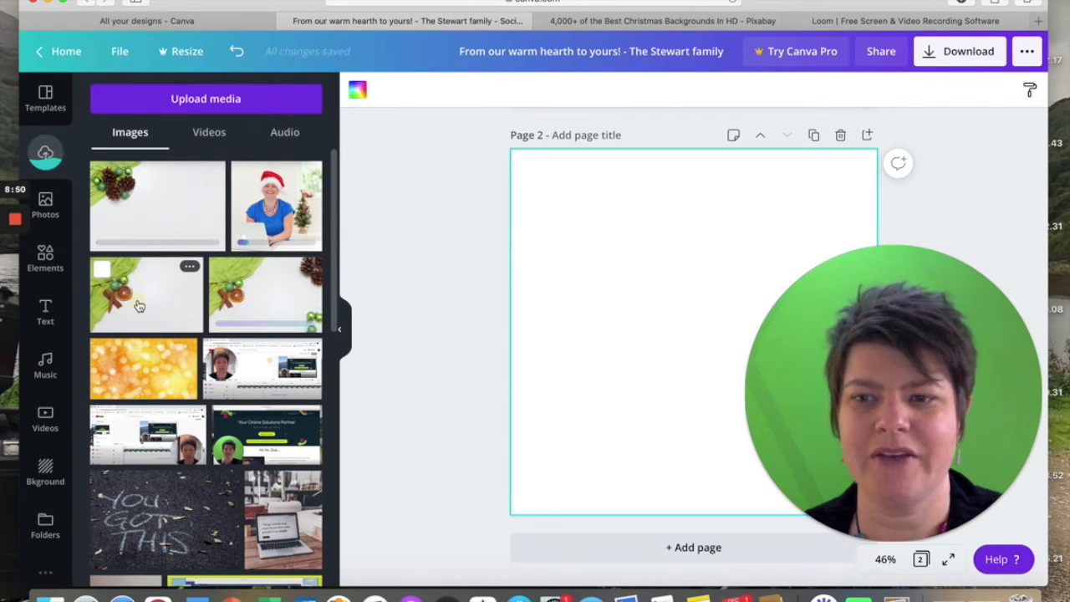
Add the photo with only the green cloth, baubles and cinnamon to page 2, align it to the top-left corner and enlarge it to full page height.
left_click(141, 305)
left_click_drag(654, 327, 609, 235)
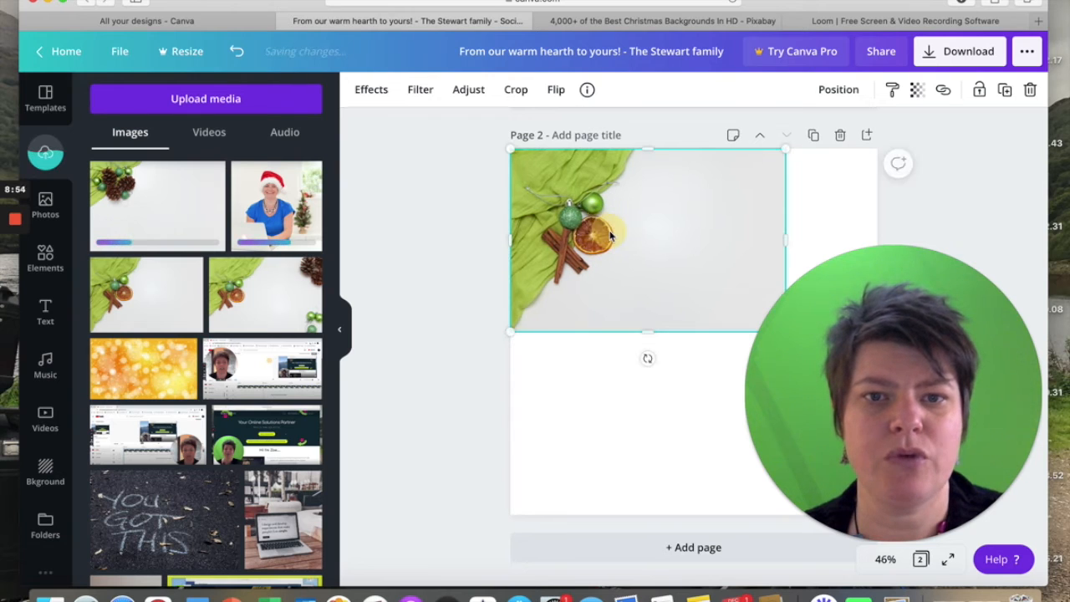
left_click_drag(918, 382, 955, 176)
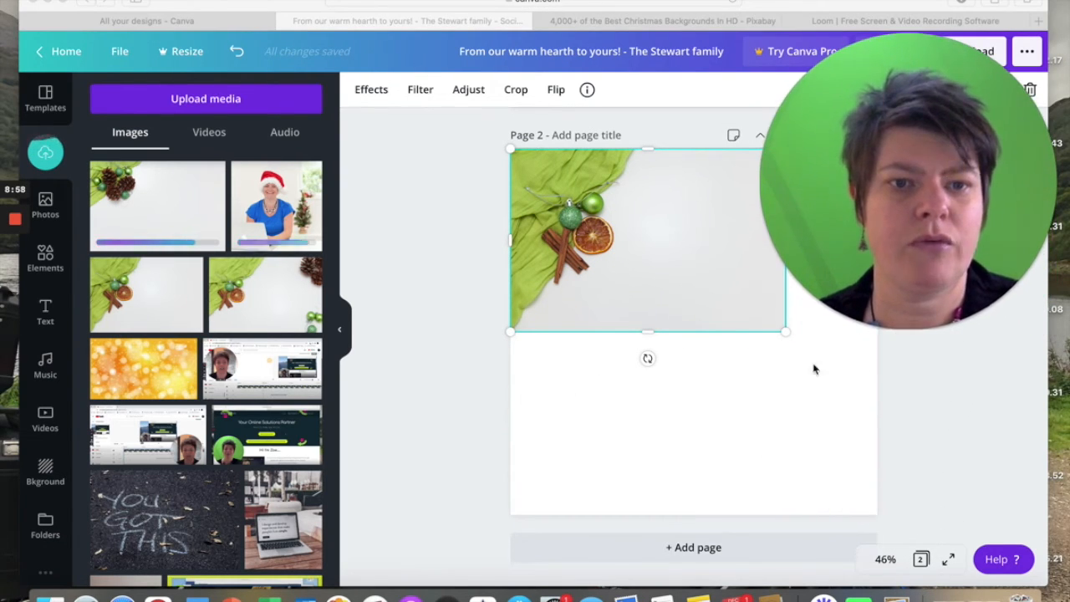
mouse_move(785, 332)
left_mouse_down()
mouse_move(784, 341)
mouse_move(770, 333)
mouse_move(804, 335)
left_mouse_up()
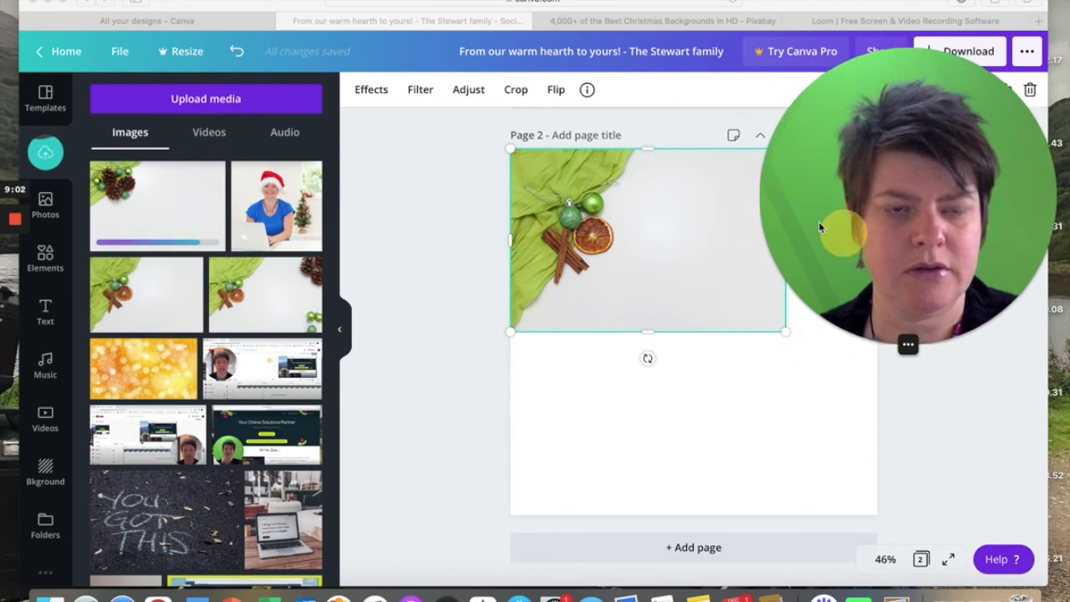
left_click_drag(818, 222, 585, 203)
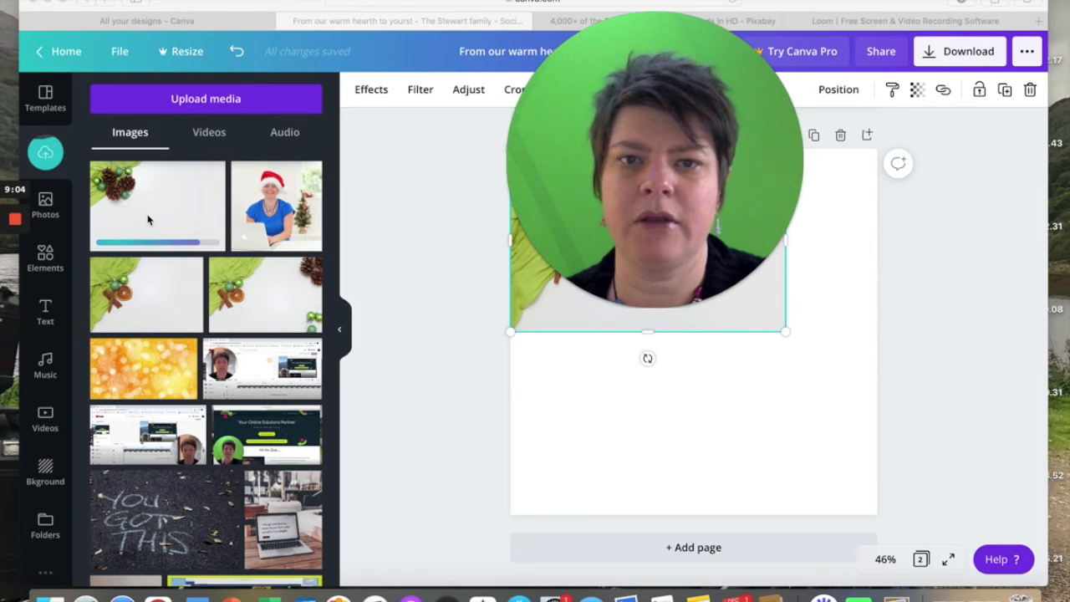
left_click_drag(613, 164, 176, 158)
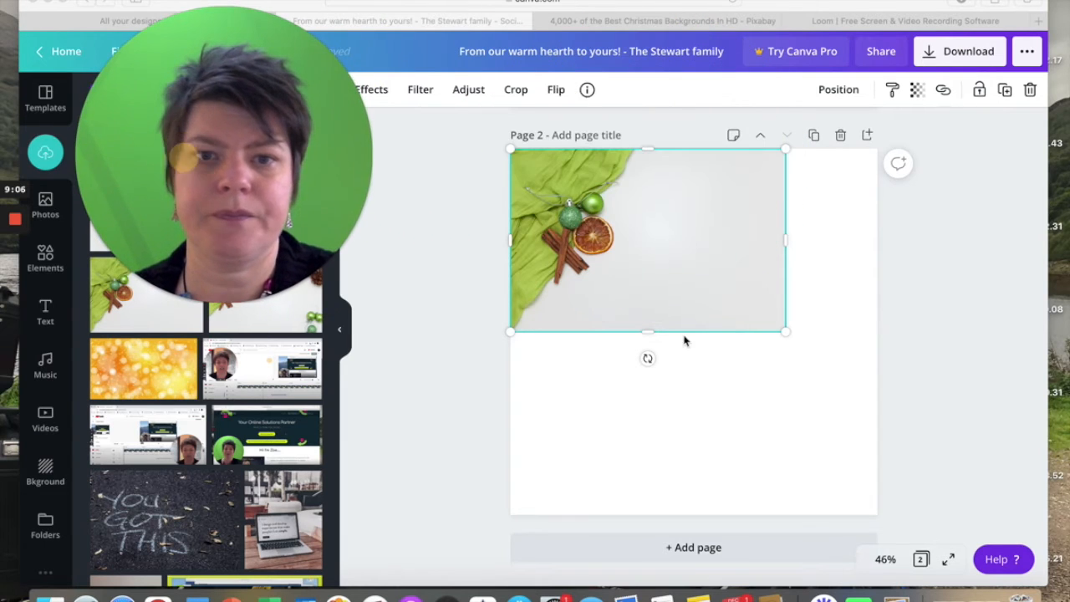
left_click(786, 331)
left_click_drag(786, 330, 1065, 513)
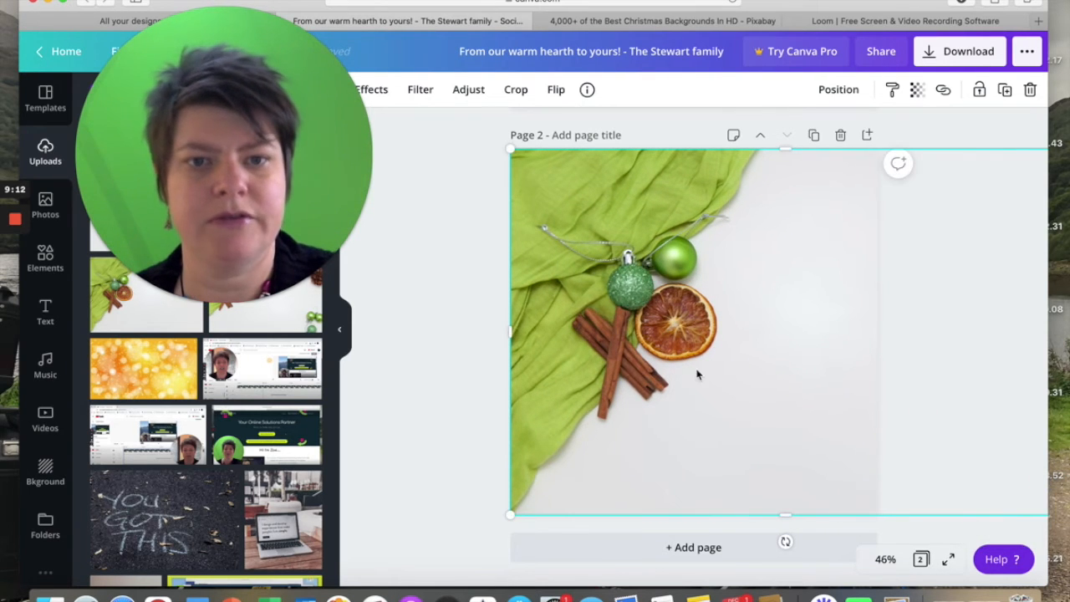
Shift the enlarged photo left so the decorations sit along the page's left side and clear space remains on the right.
left_click_drag(692, 370, 640, 370)
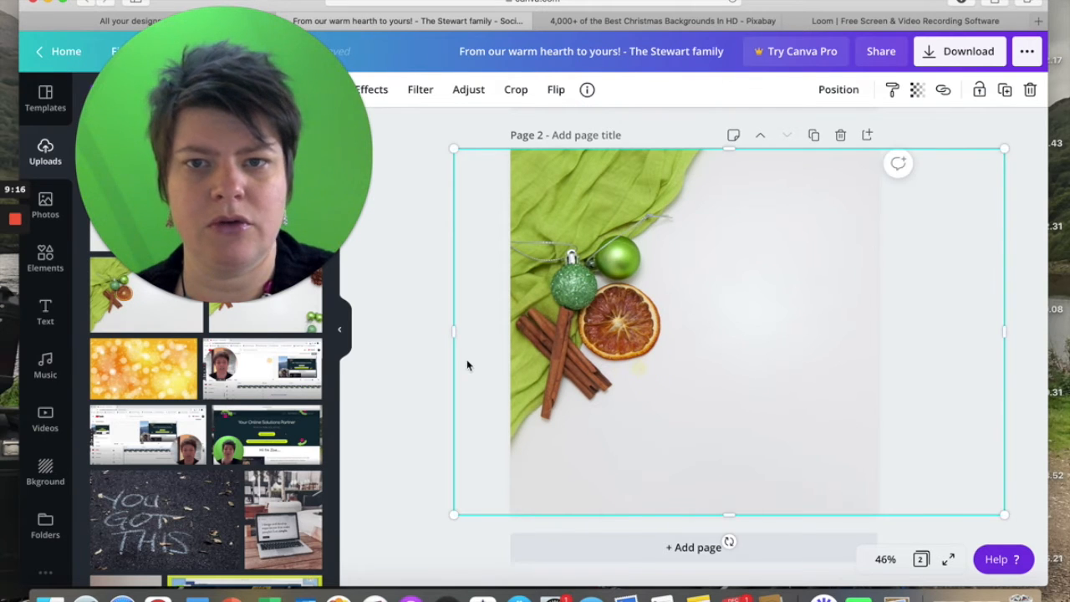
left_click(411, 325)
left_click_drag(570, 415, 577, 416)
left_click(424, 371)
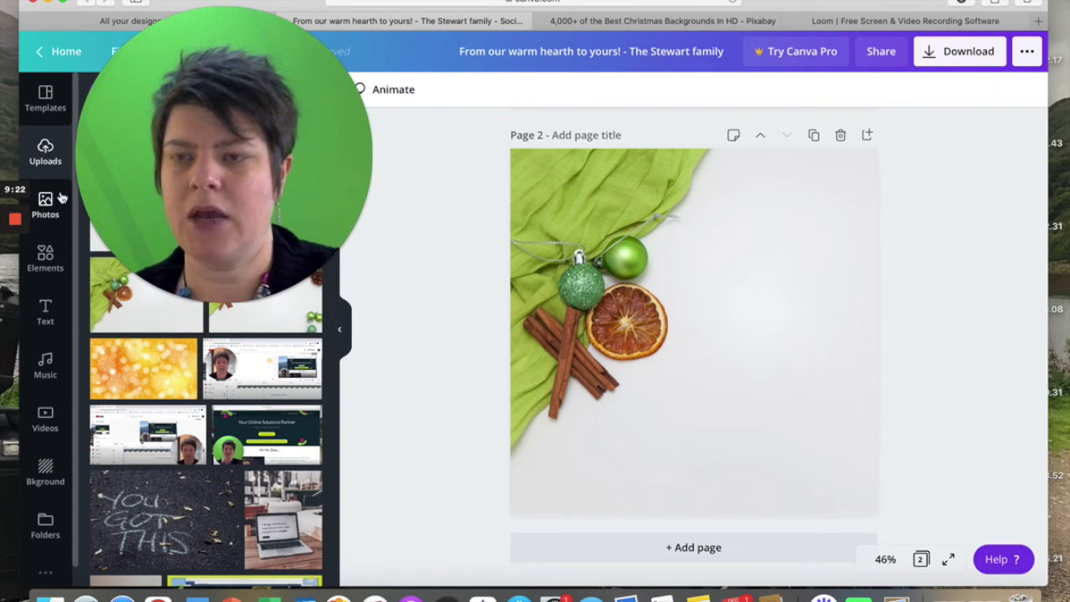
Add a heading text box reading "Merry Christmas" to page 2.
left_click_drag(175, 163, 273, 194)
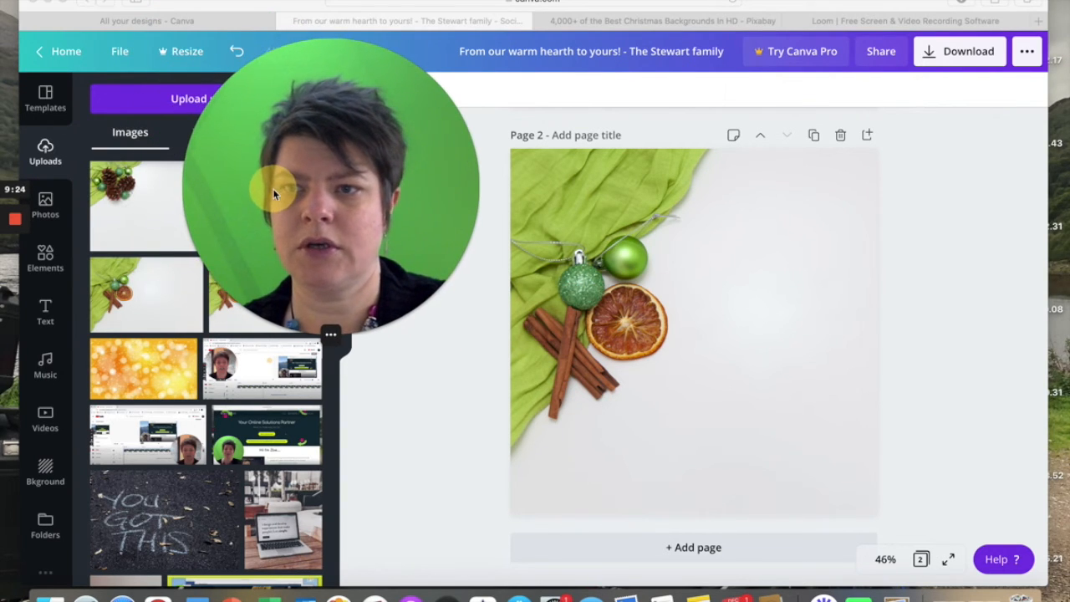
left_click(47, 206)
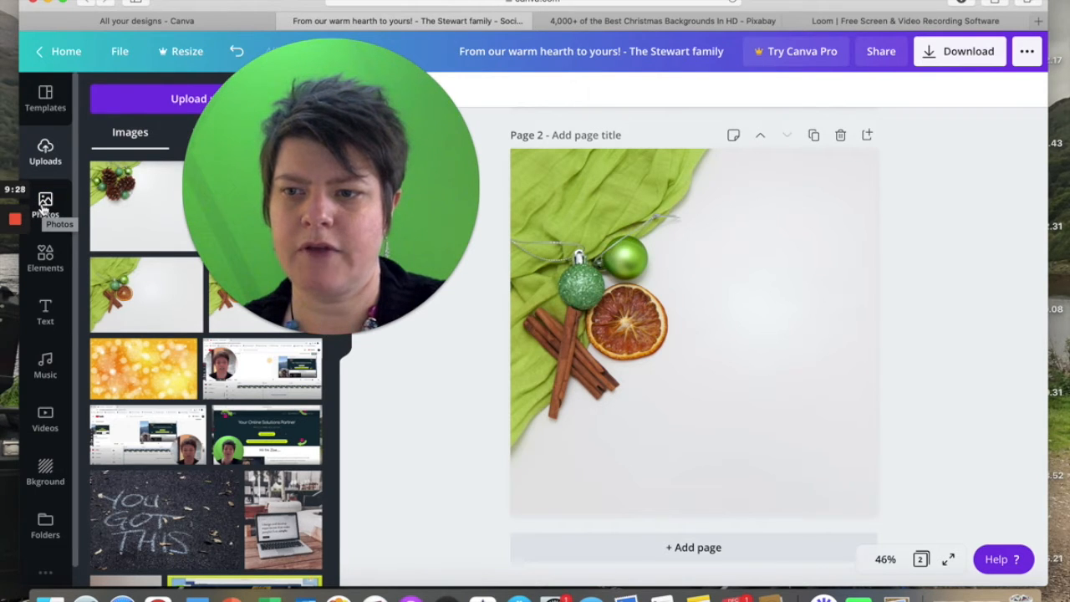
left_click(42, 311)
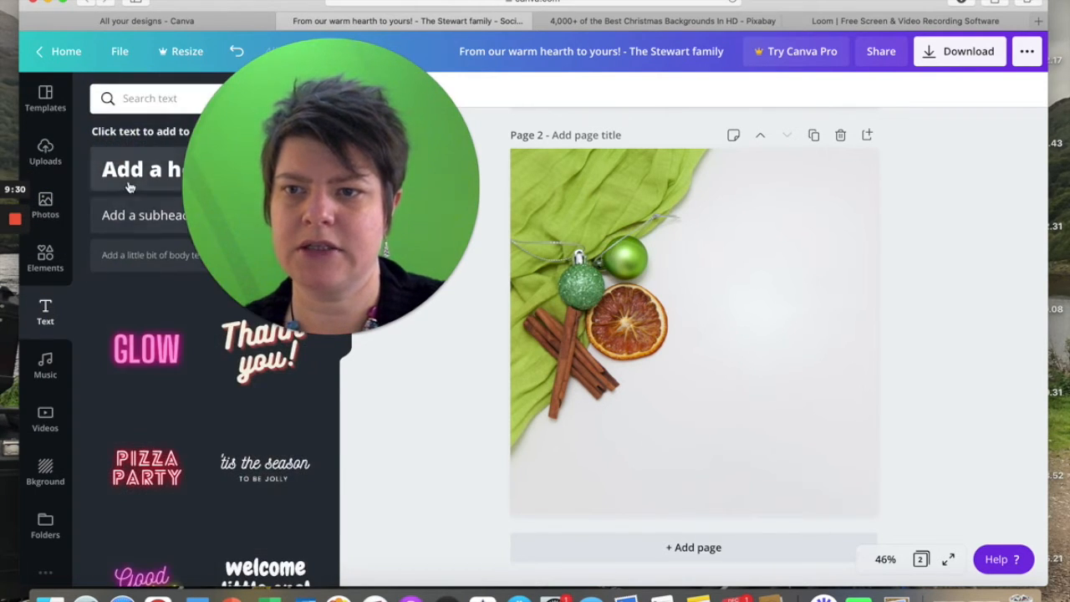
left_click(141, 175)
type("Me")
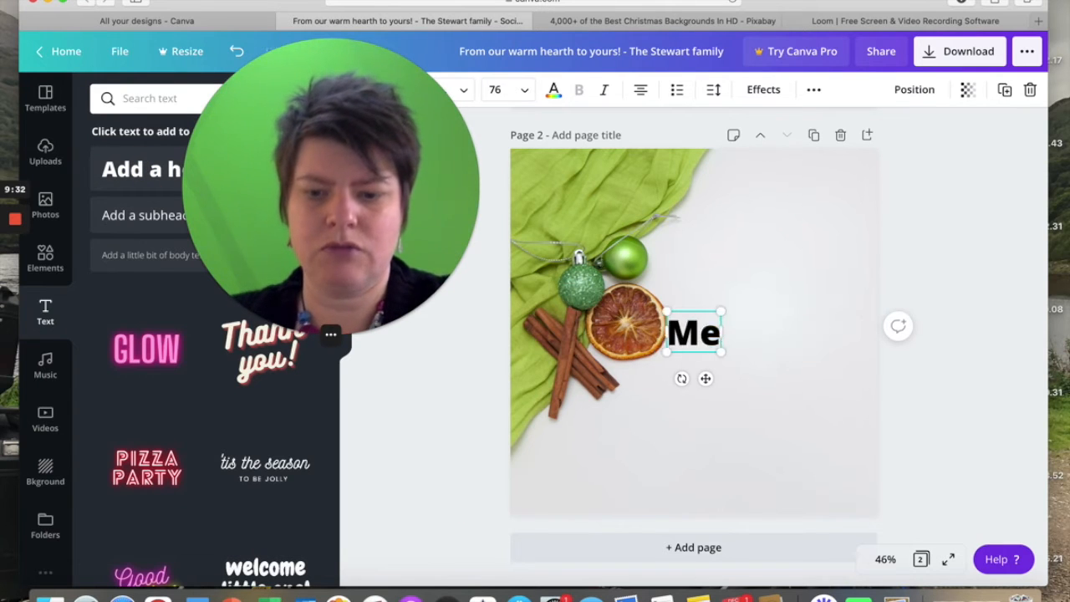
type("rry Christ")
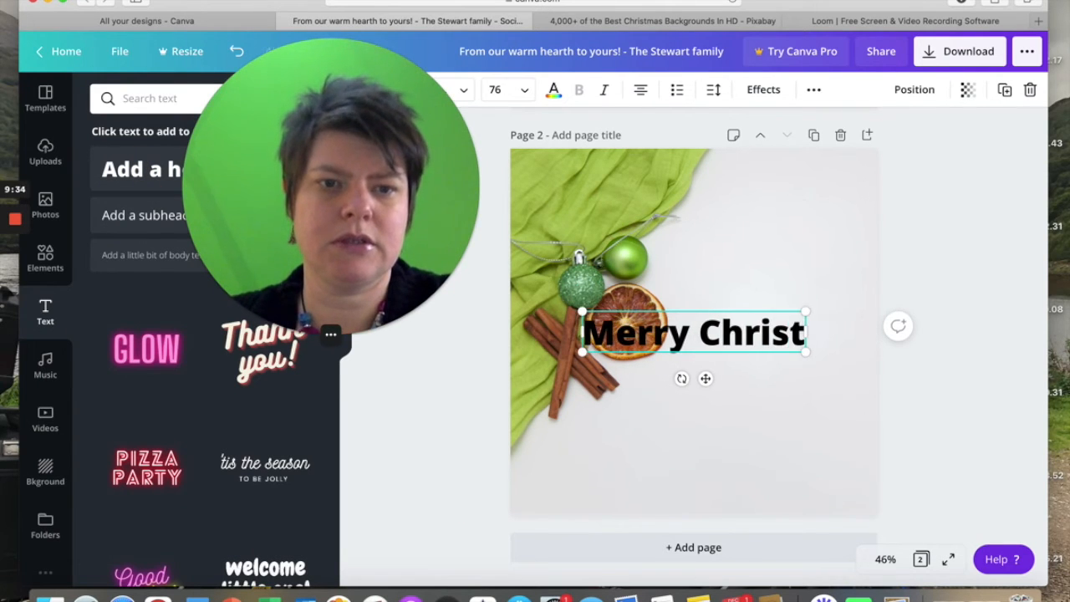
type("mas")
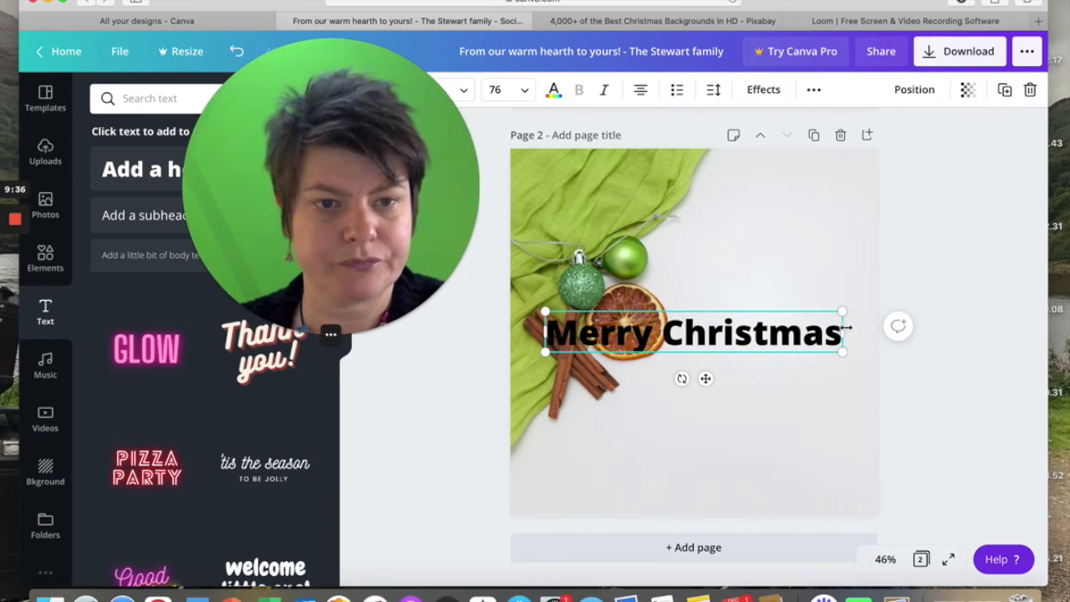
Narrow the heading's text box to wrap onto two lines and move it to the empty upper-right area of the photo.
left_click_drag(844, 330, 775, 329)
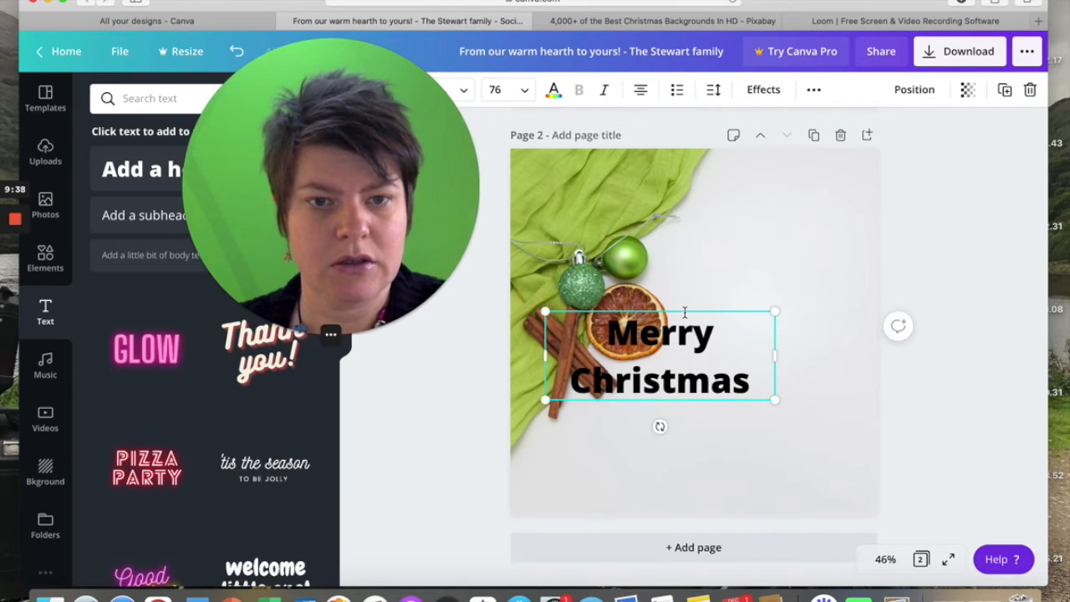
left_click_drag(685, 311, 785, 199)
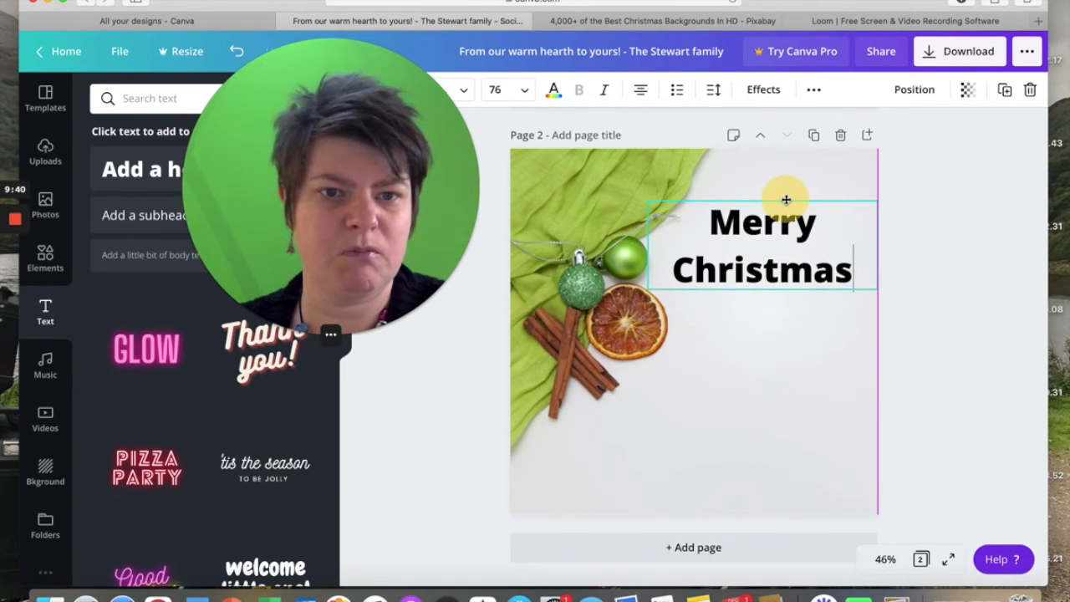
left_click_drag(424, 214, 235, 307)
Change the font of the Merry Christmas heading on page 2 to Allura.
left_click(464, 91)
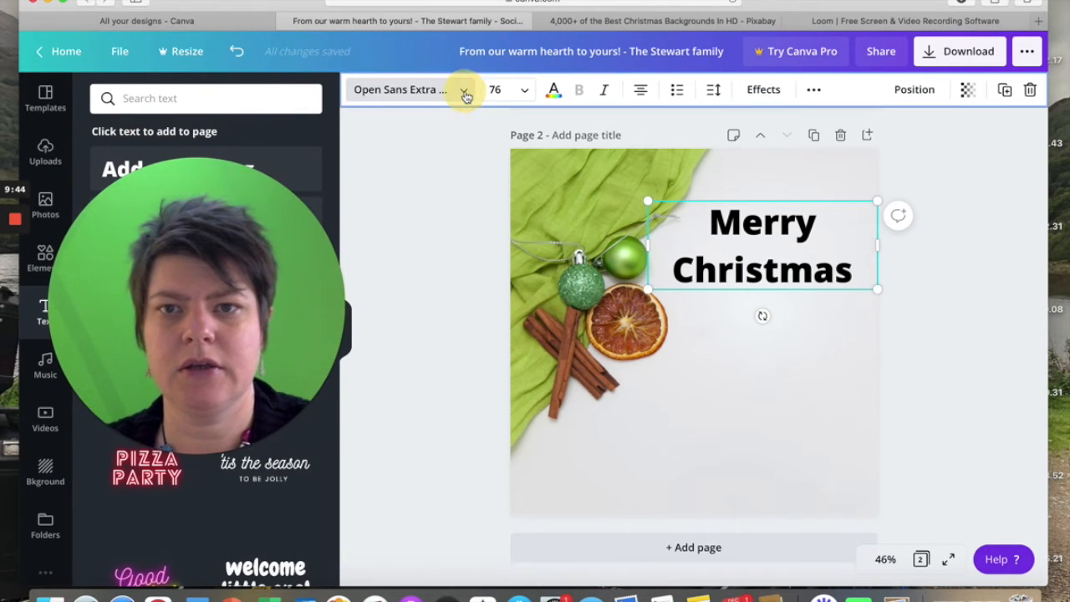
left_click_drag(186, 312, 459, 216)
scroll(175, 370, "down", 1)
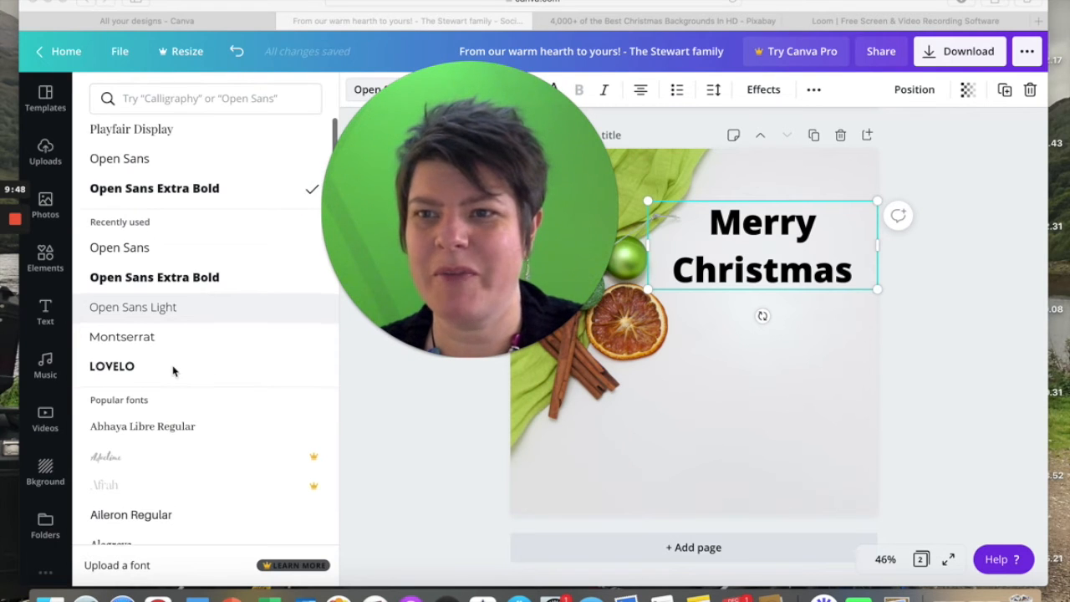
scroll(173, 370, "down", 5)
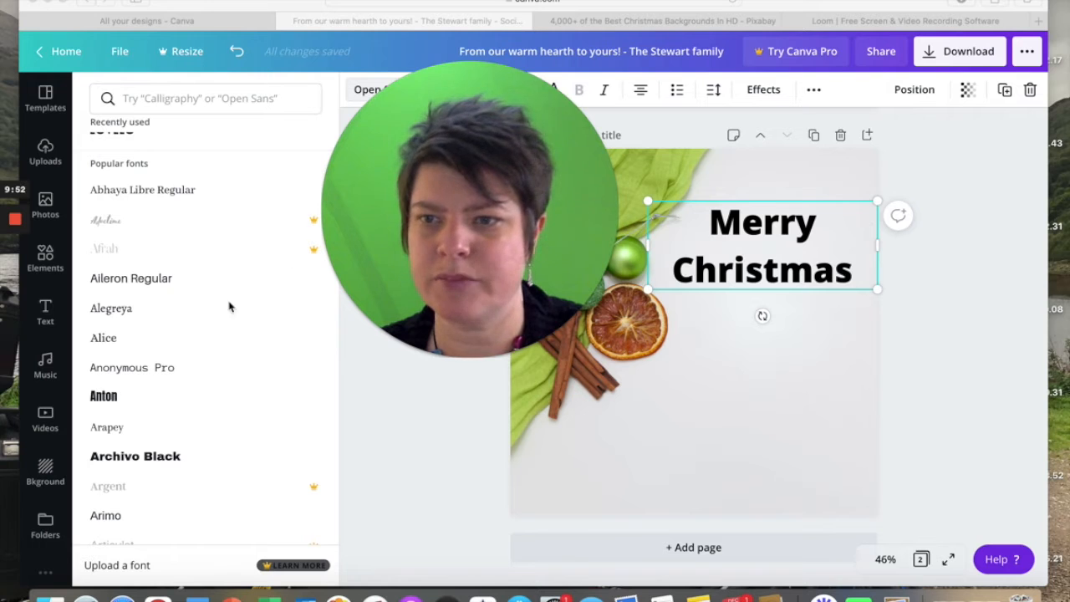
scroll(193, 346, "down", 1)
scroll(193, 346, "down", 6)
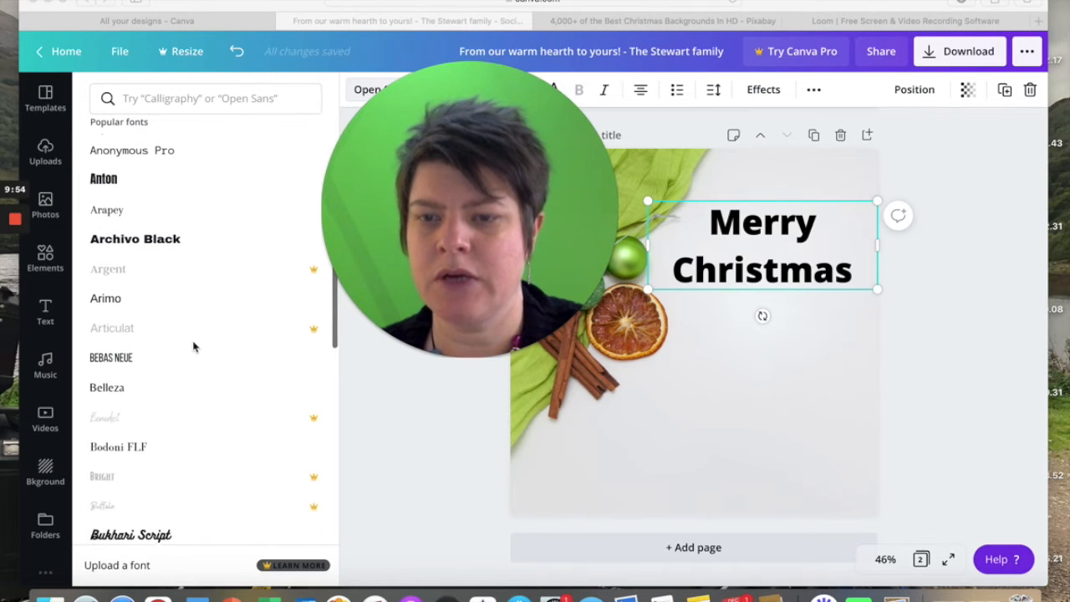
scroll(193, 346, "down", 4)
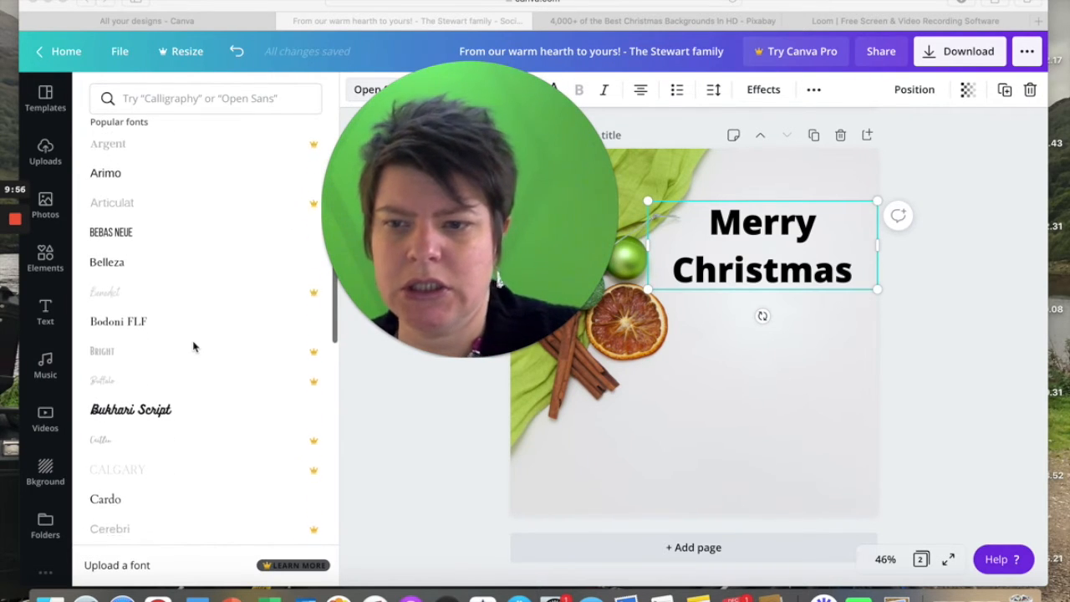
scroll(194, 346, "down", 20)
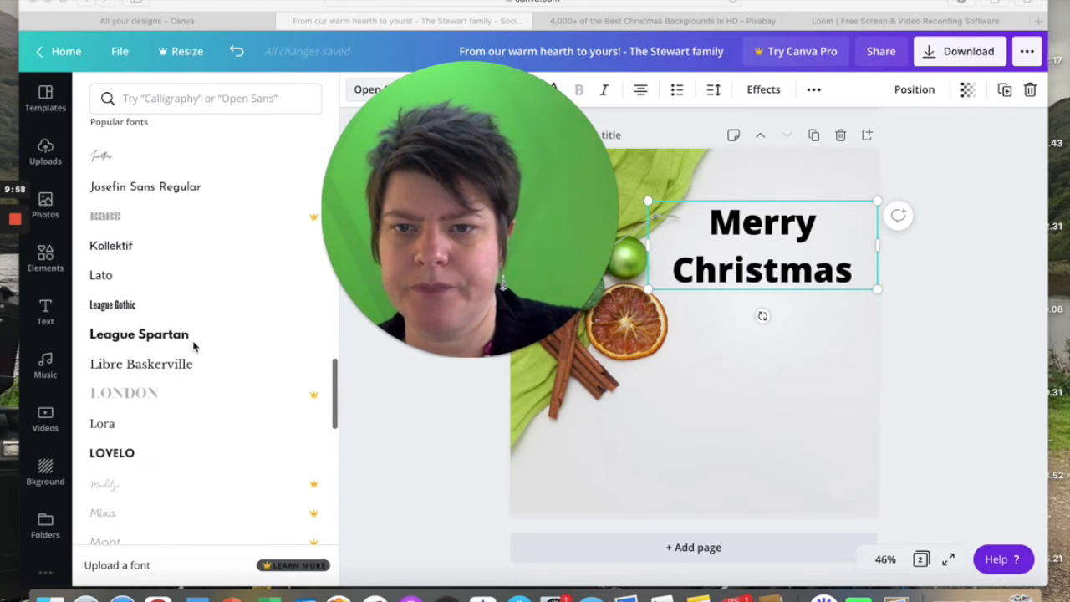
scroll(193, 346, "down", 20)
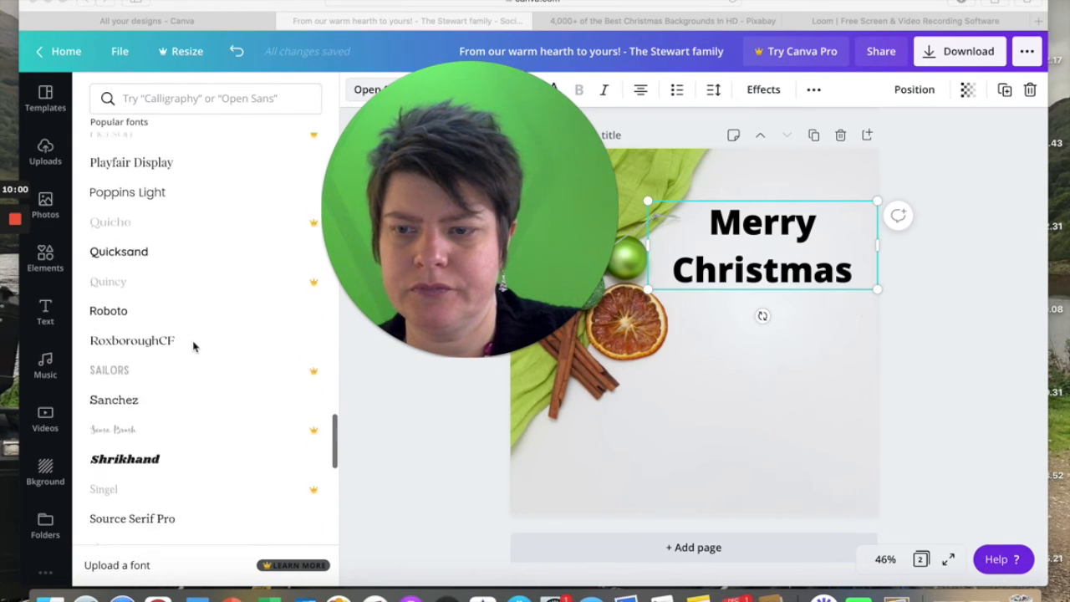
scroll(193, 346, "down", 12)
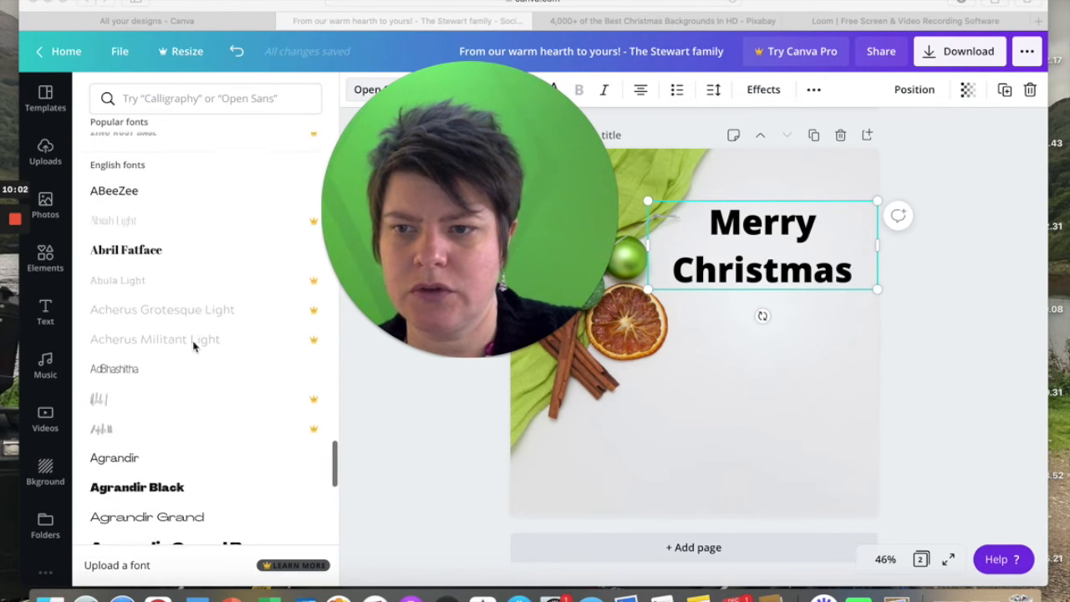
scroll(193, 346, "down", 6)
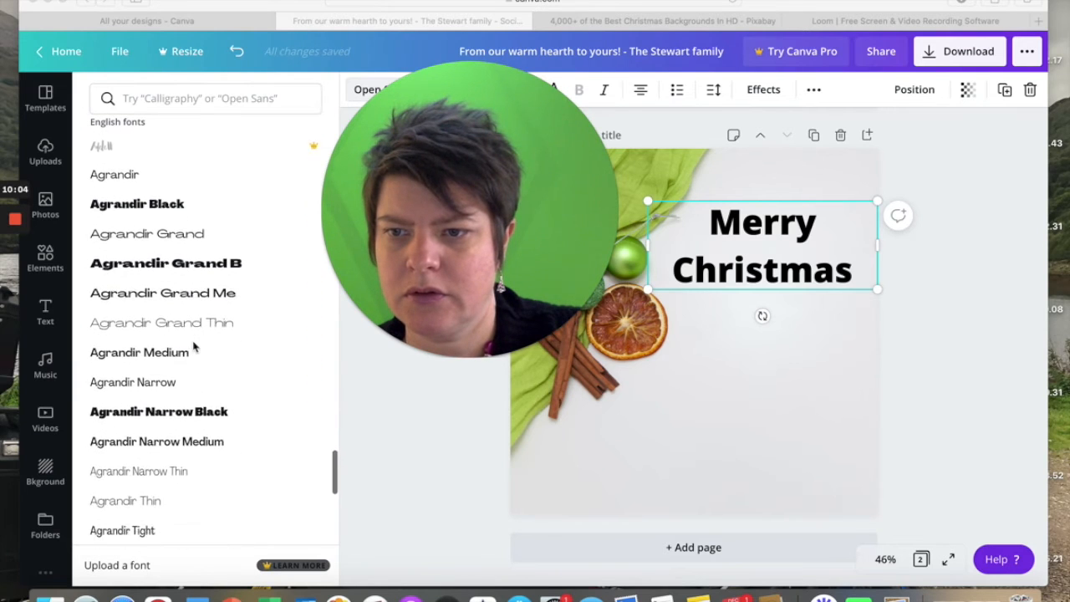
scroll(193, 346, "down", 4)
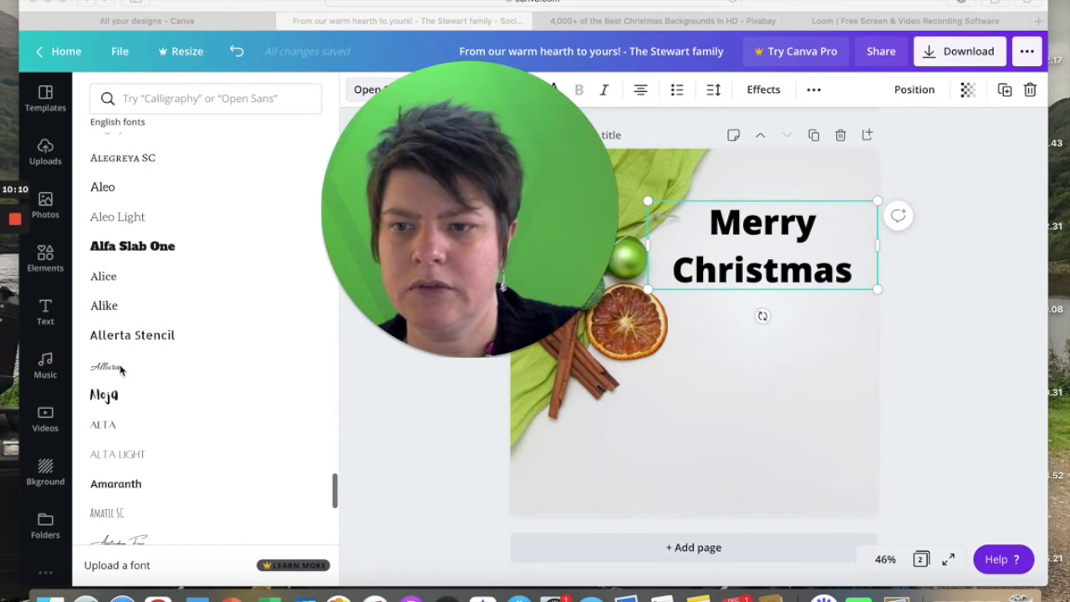
left_click(113, 371)
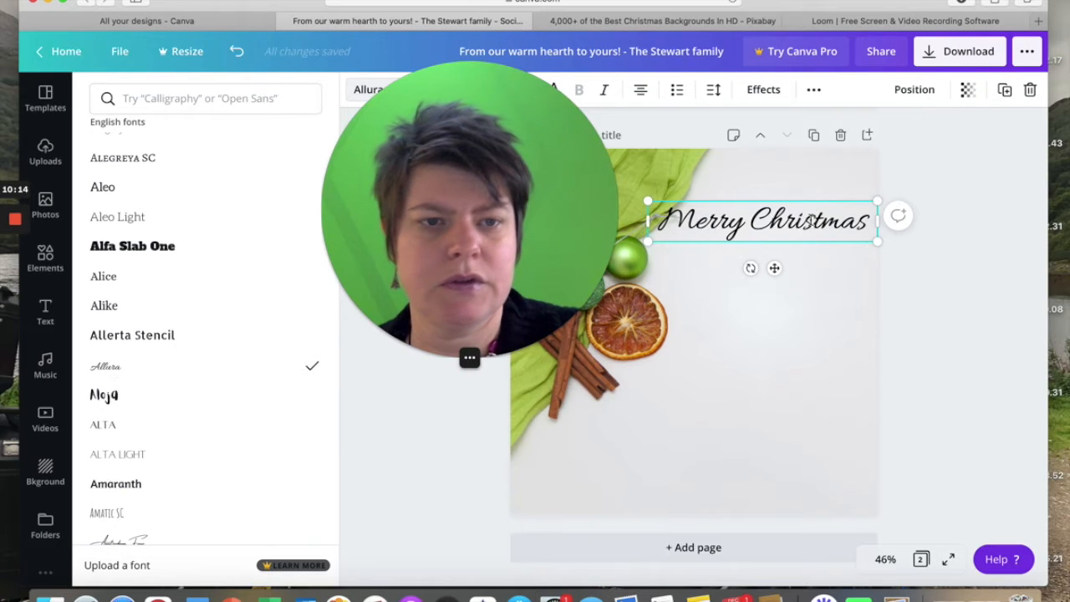
Narrow the heading's text box so it wraps onto two lines and centre it in the clear area beside the decorations.
left_click_drag(852, 220, 820, 221)
left_click_drag(732, 201, 776, 201)
left_click_drag(428, 204, 241, 213)
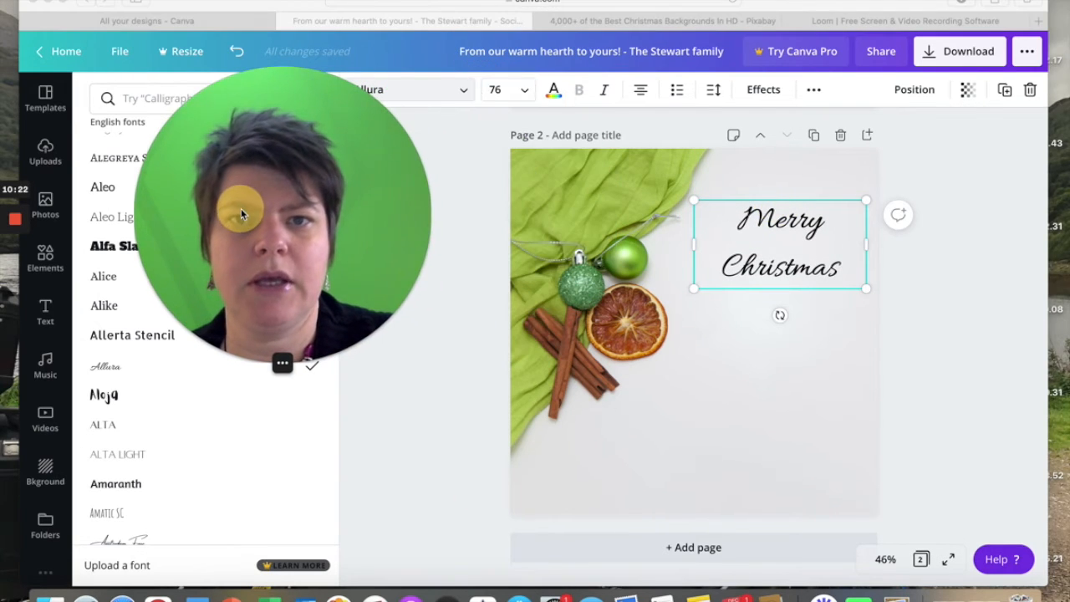
Set the Merry Christmas heading's font size to 100 and shift it slightly up and to the left.
left_click(496, 89)
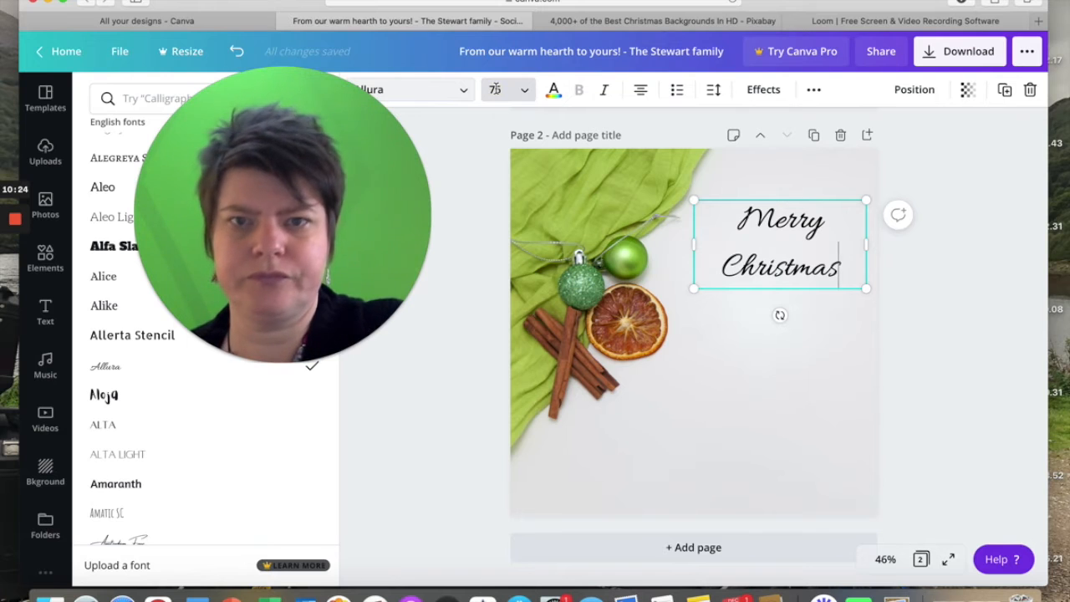
type("1")
key("BackSpace")
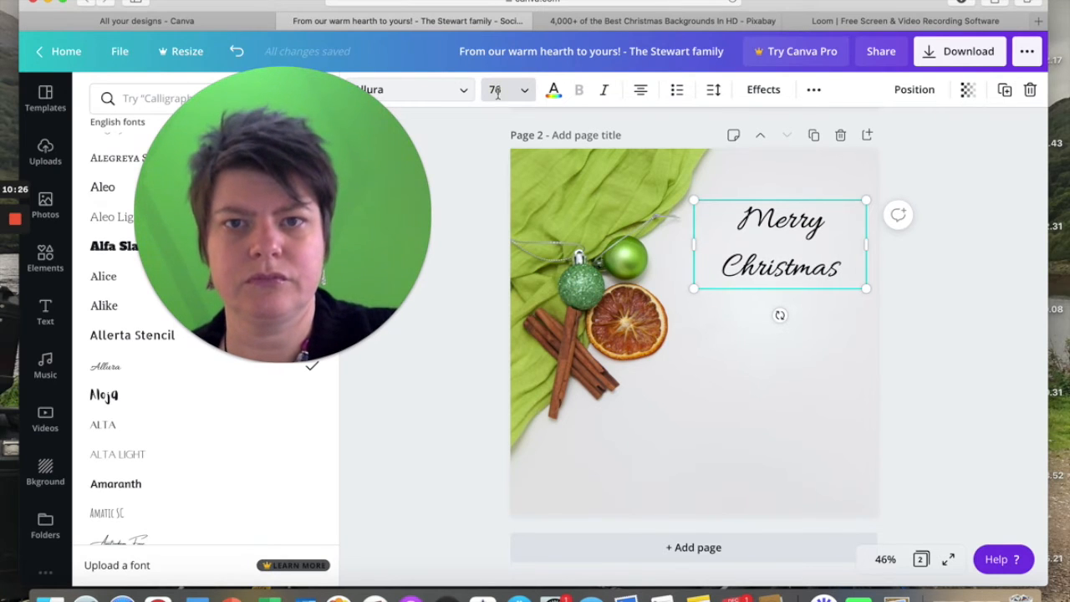
left_click(497, 93)
type("100")
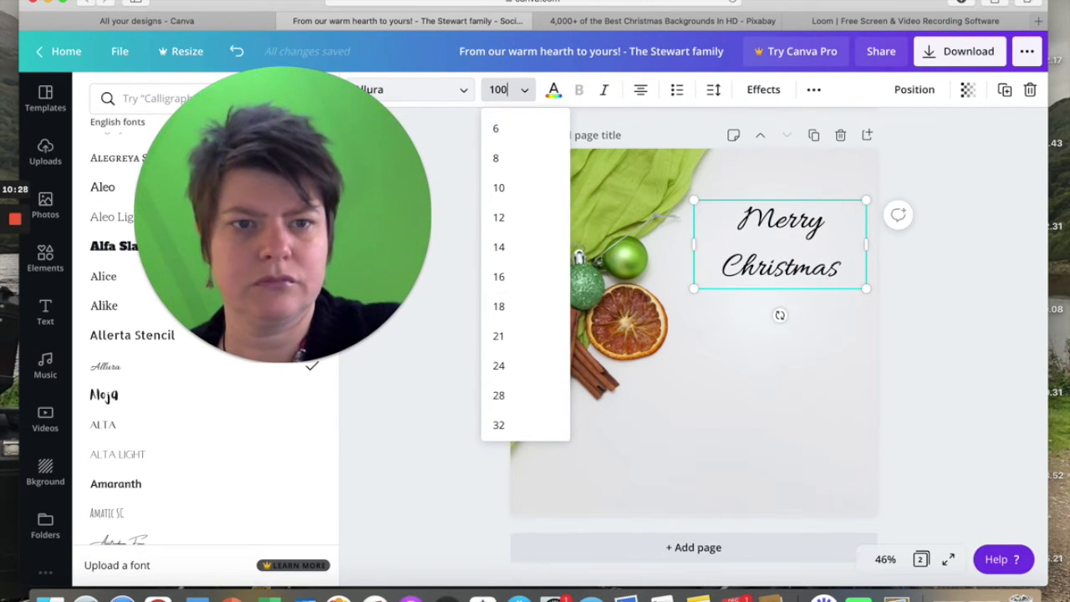
key("Return")
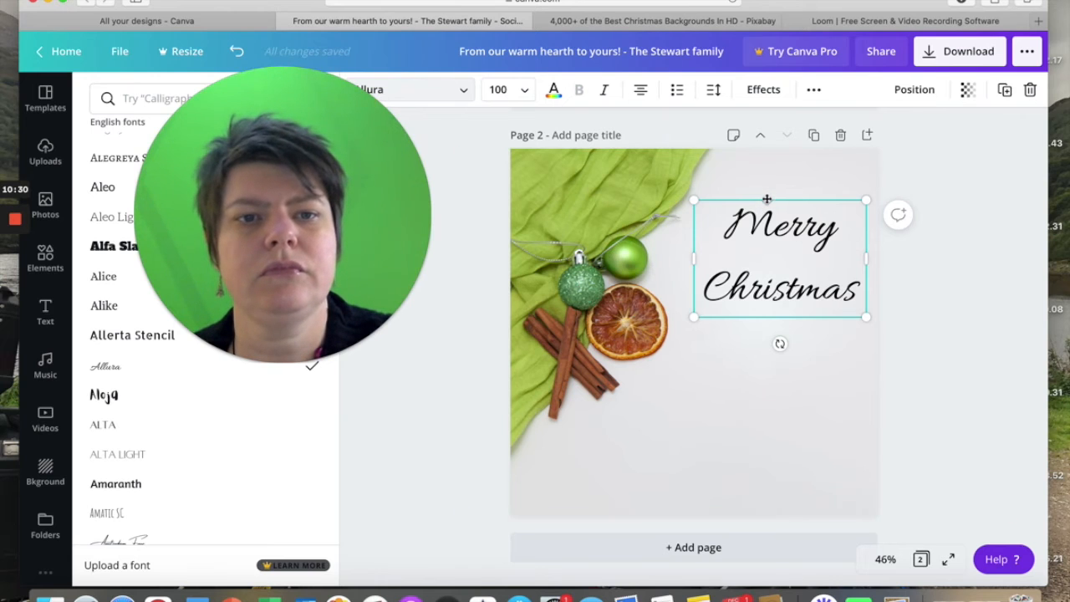
left_click_drag(767, 201, 759, 186)
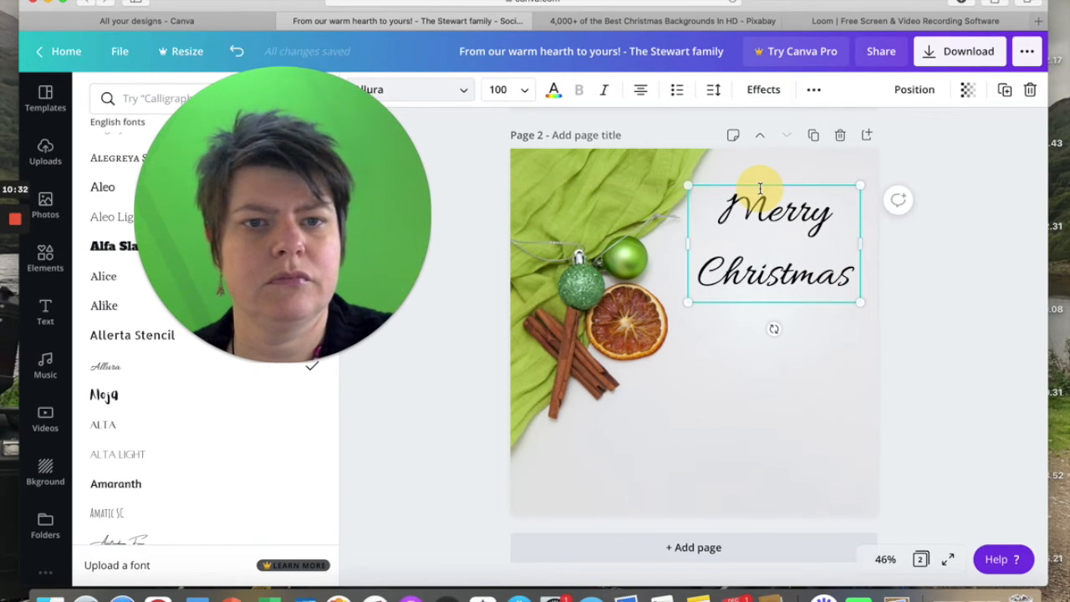
left_click(433, 369)
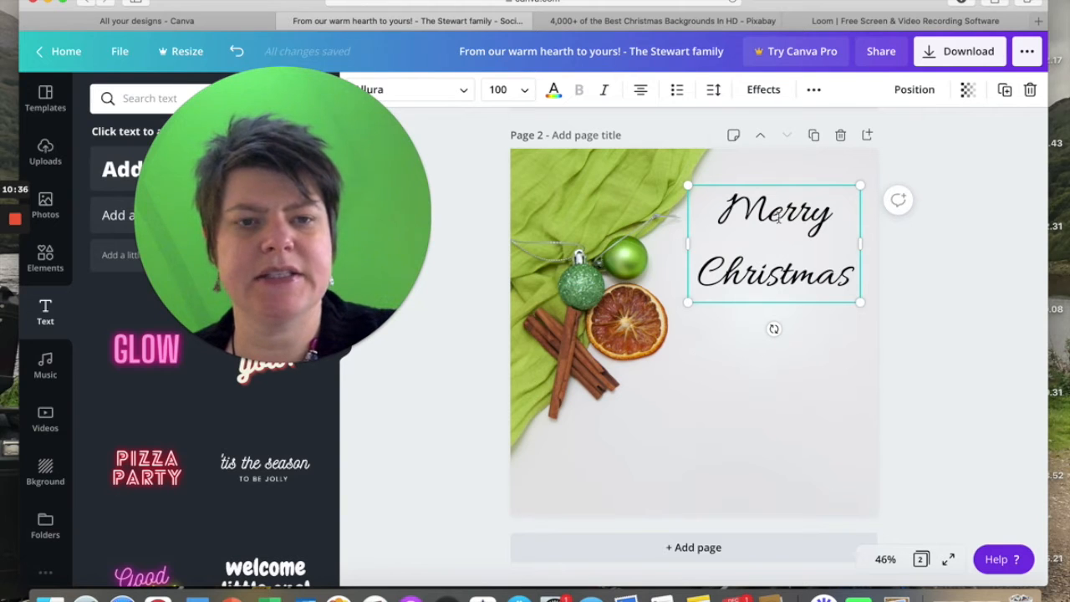
Reduce the Merry Christmas heading's line height to 0.94.
left_click(813, 90)
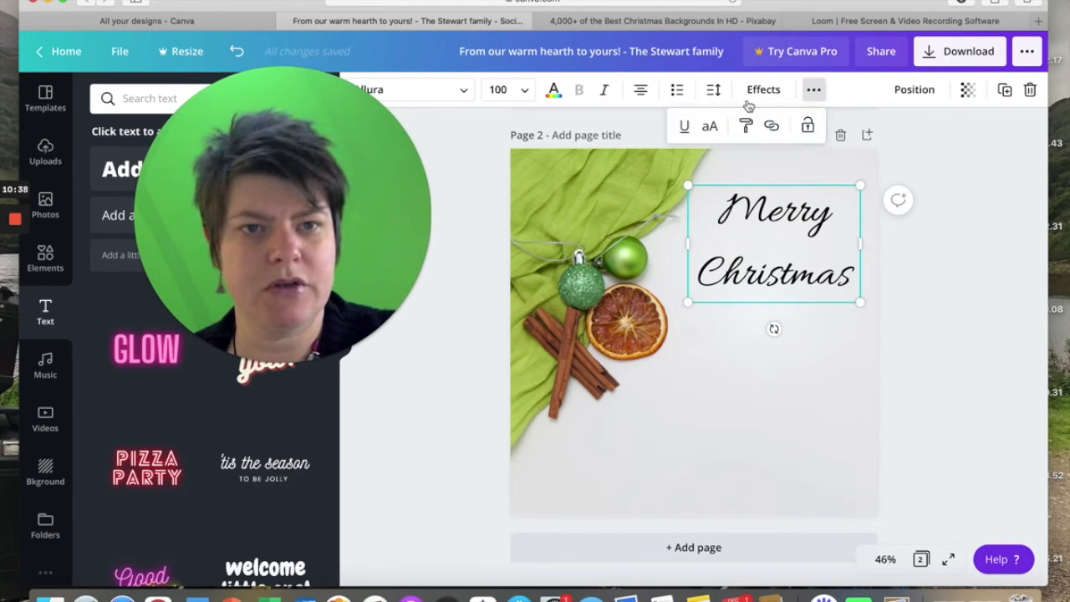
left_click(715, 90)
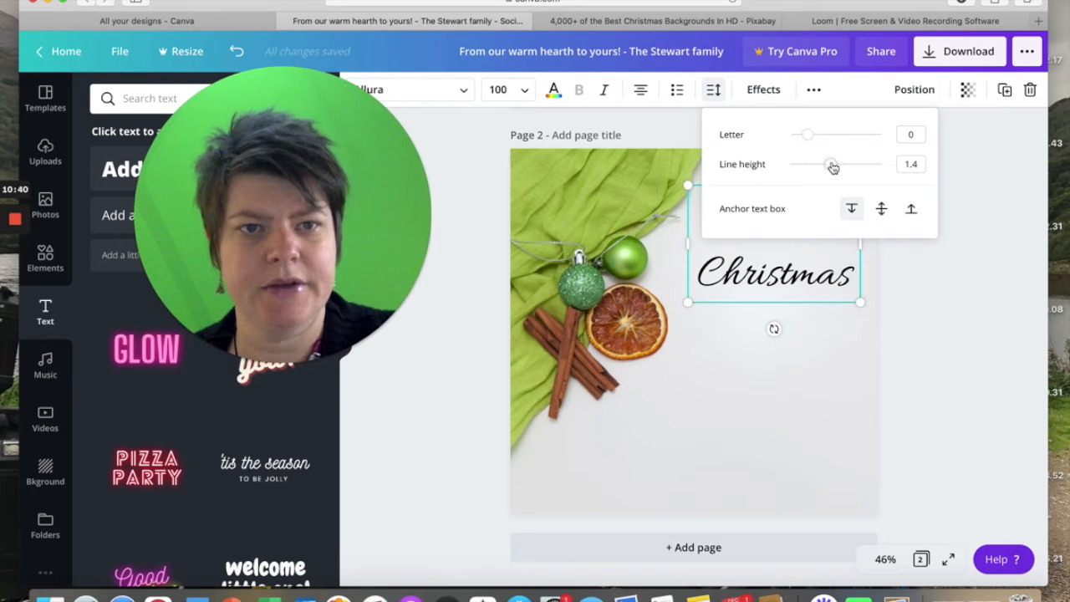
left_click_drag(834, 169, 810, 170)
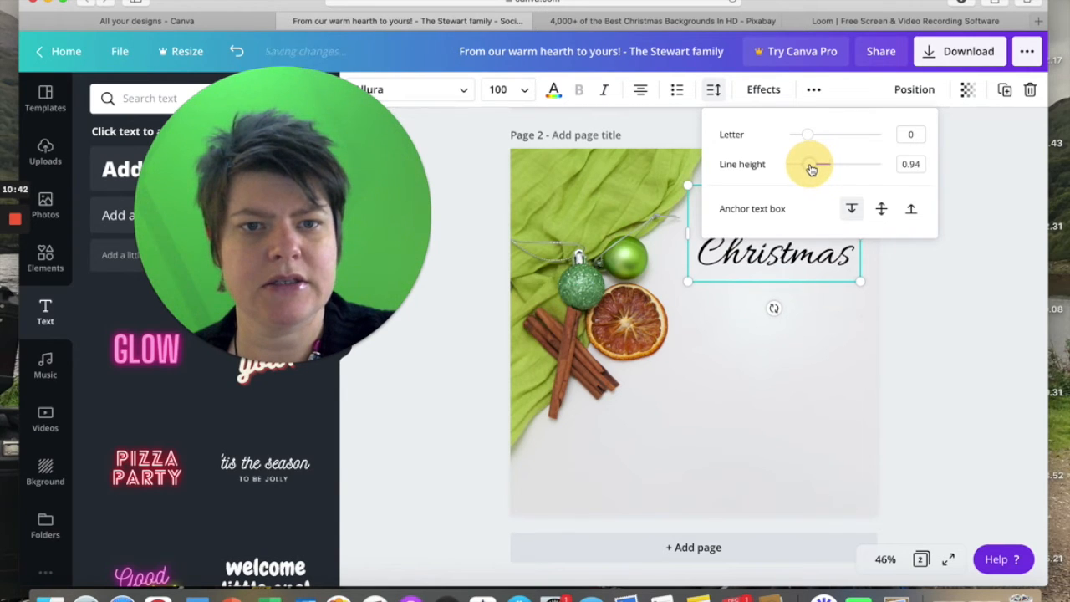
left_click(908, 325)
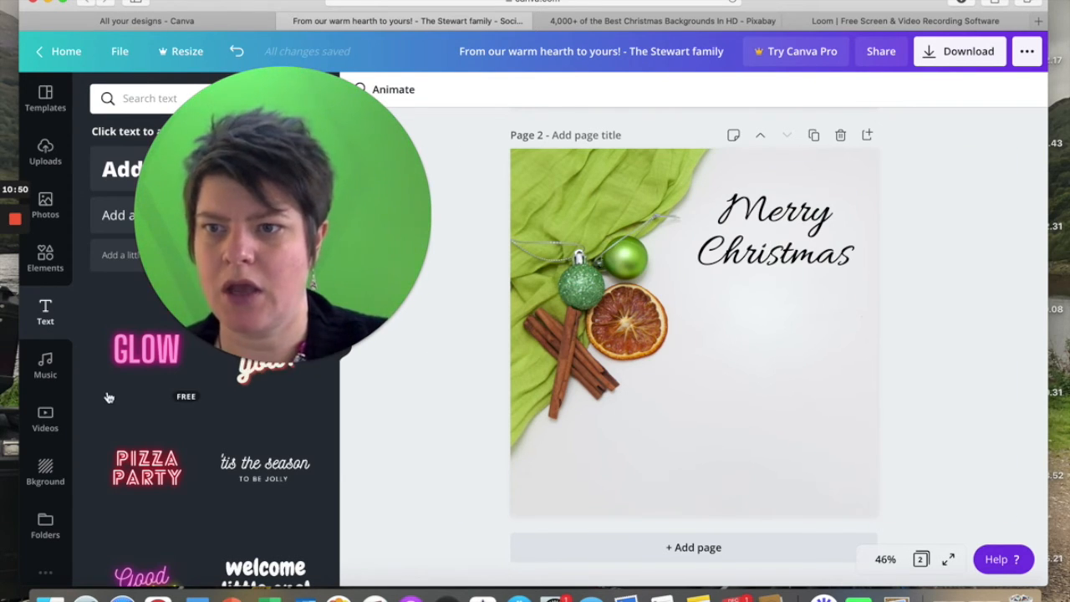
Add a subheading reading "best wishes for the new year" and place it, narrowed to three lines, beneath the Merry Christmas heading.
left_click(111, 216)
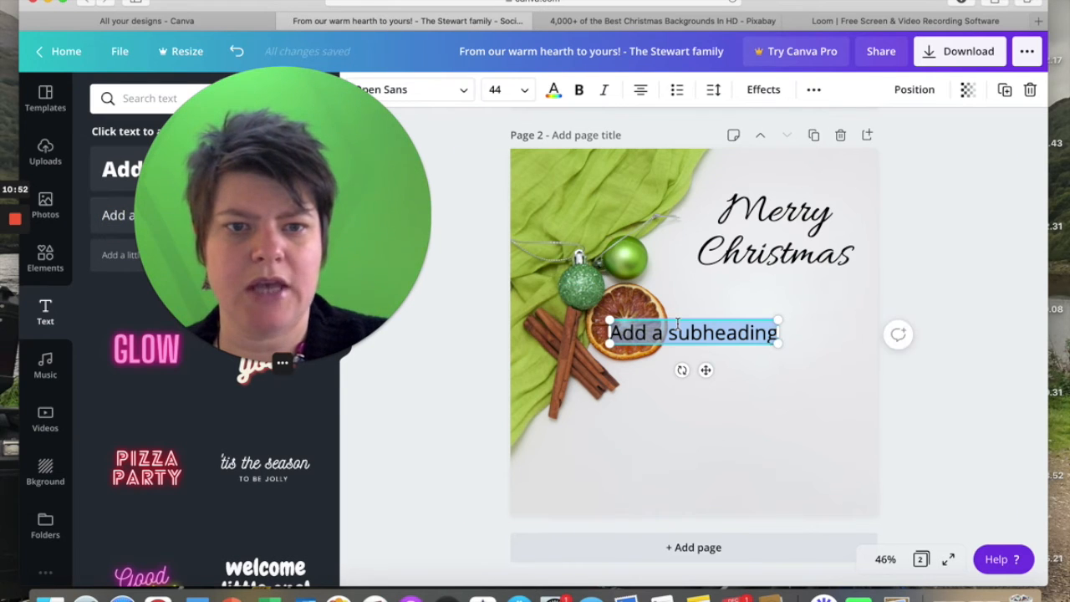
type("best wishes for")
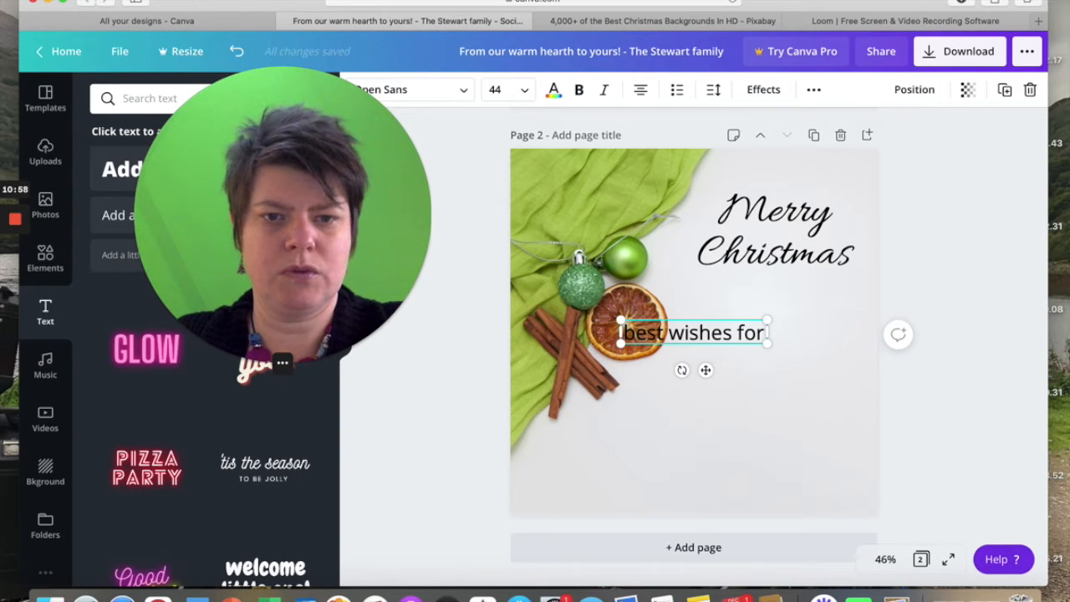
type(" the new")
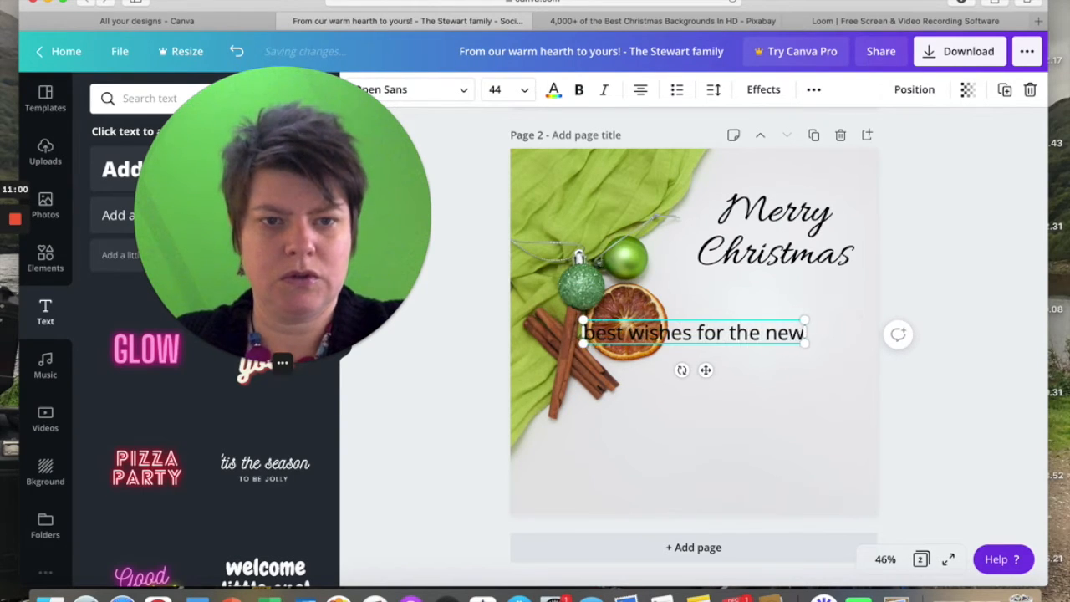
type(" year")
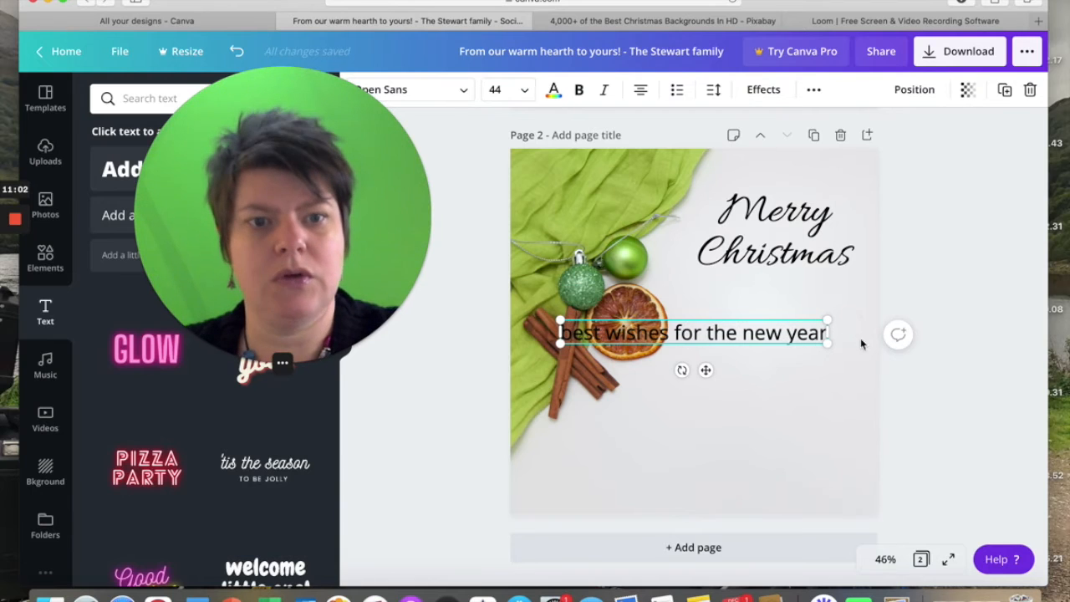
left_click_drag(758, 333, 700, 339)
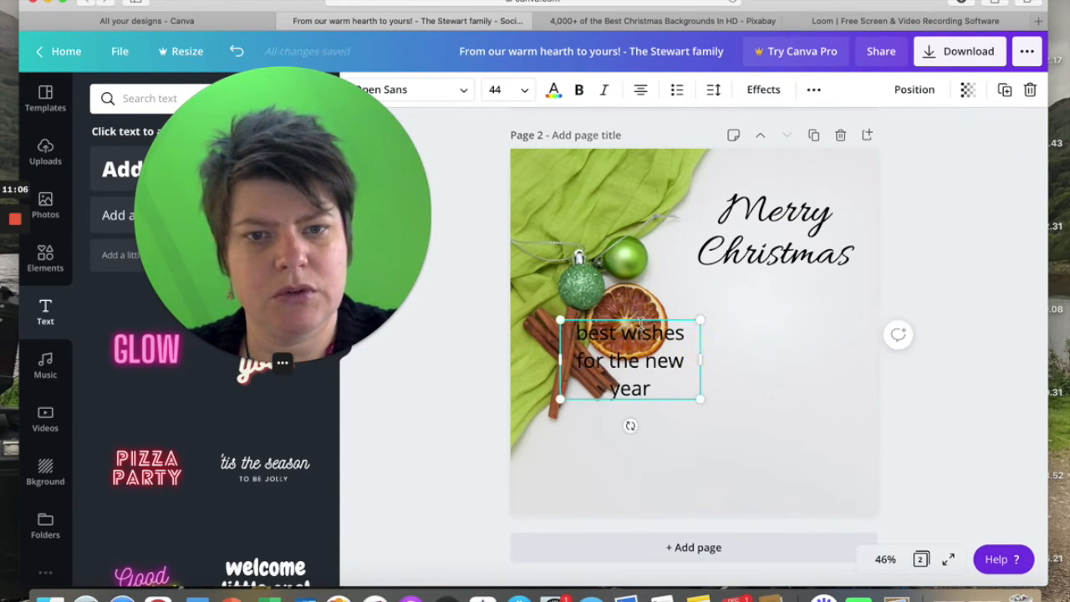
left_click_drag(638, 320, 776, 290)
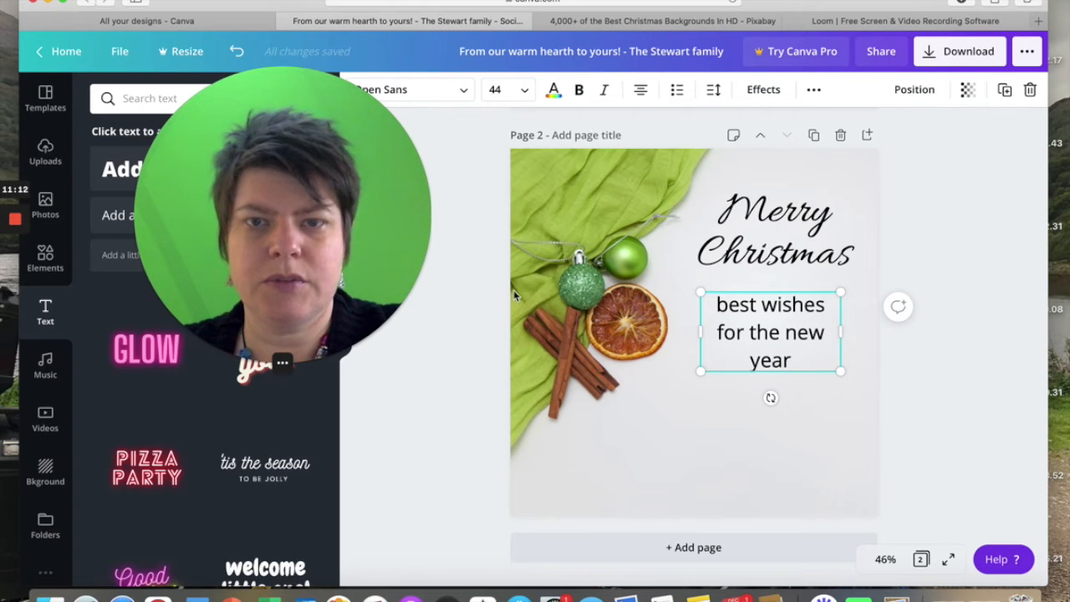
Change the font of the whole "best wishes for the new year" subheading to Open Sans Light.
left_click_drag(795, 362, 706, 299)
left_click(578, 92)
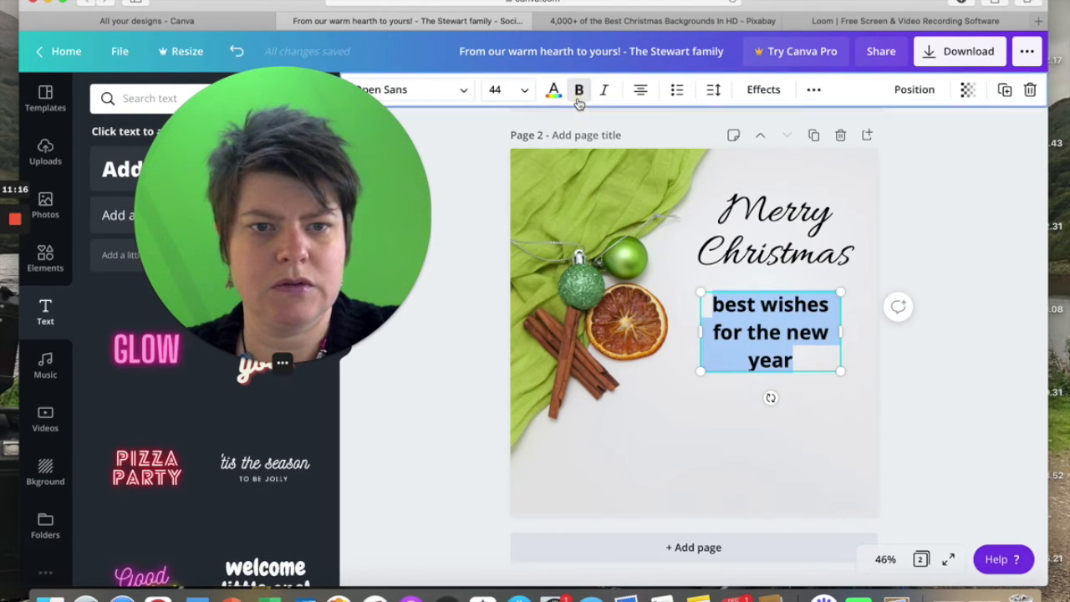
left_click(579, 92)
left_click(469, 94)
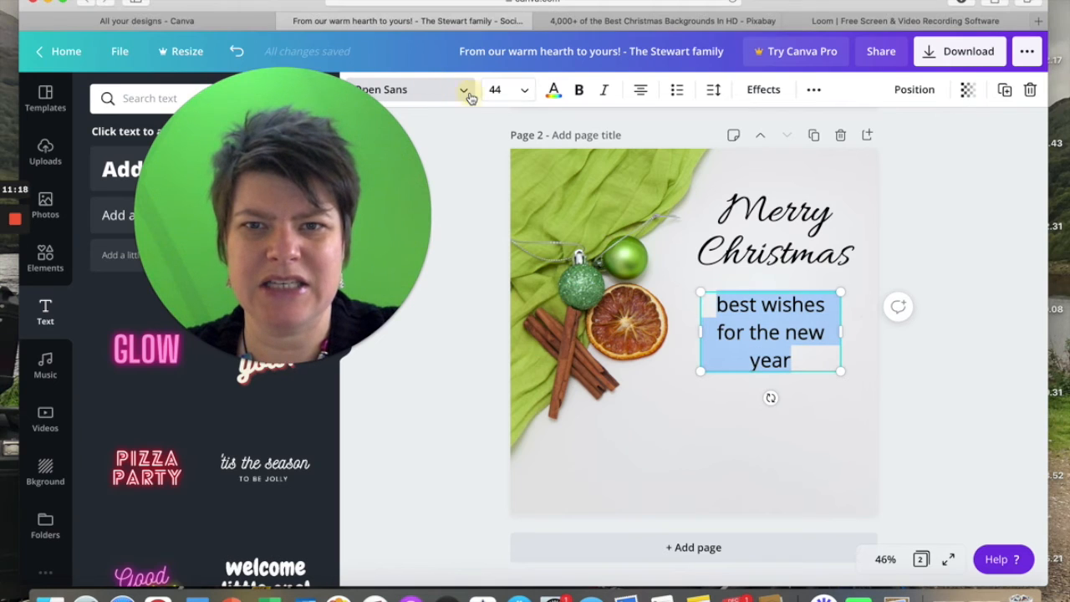
left_click(466, 92)
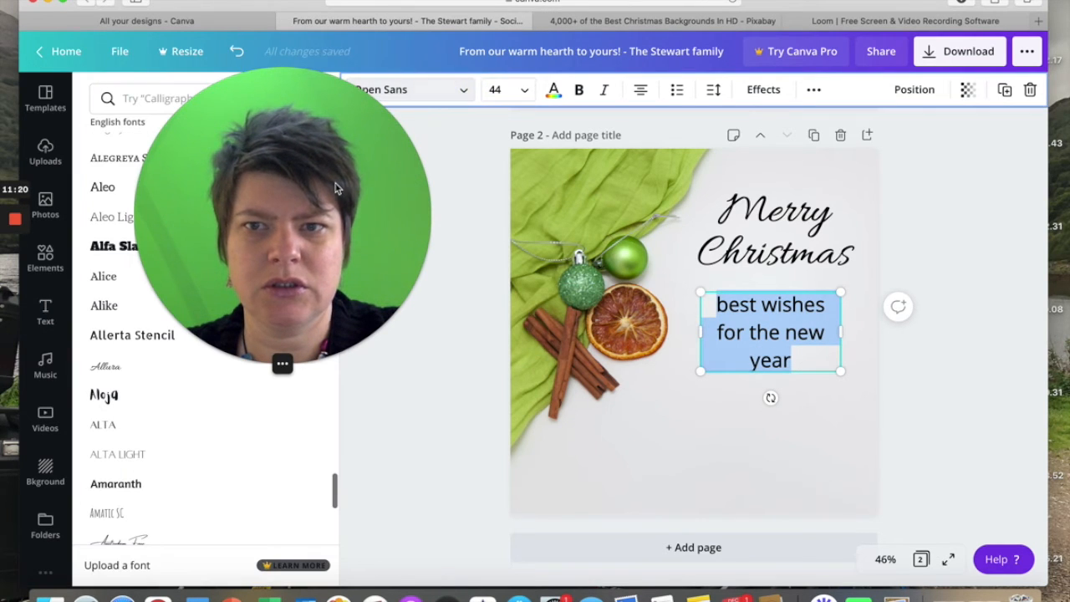
left_click_drag(335, 179, 470, 216)
left_click(132, 96)
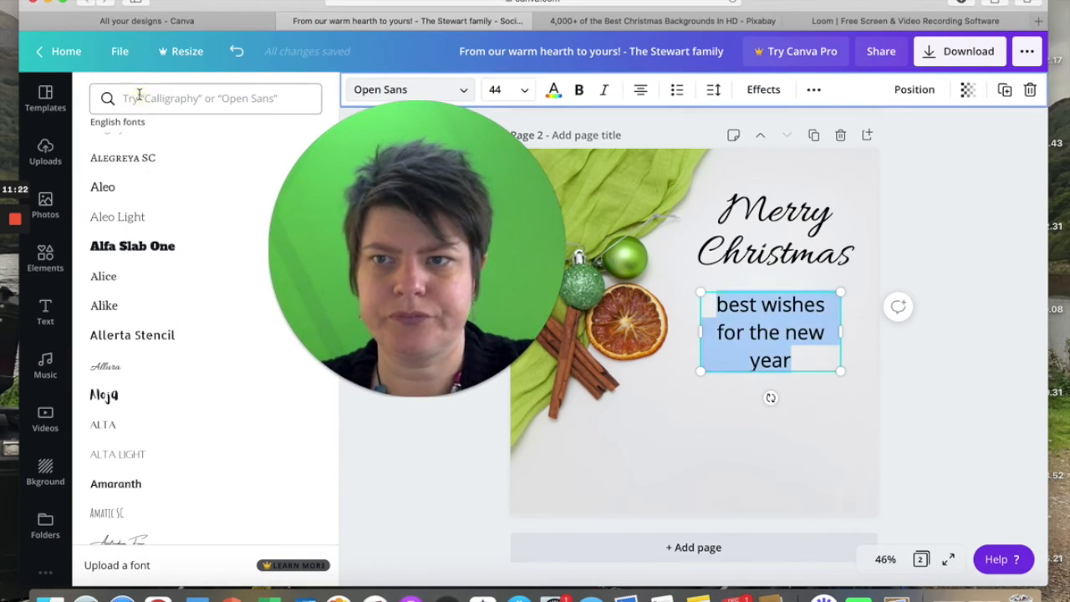
left_click(134, 98)
type("open s")
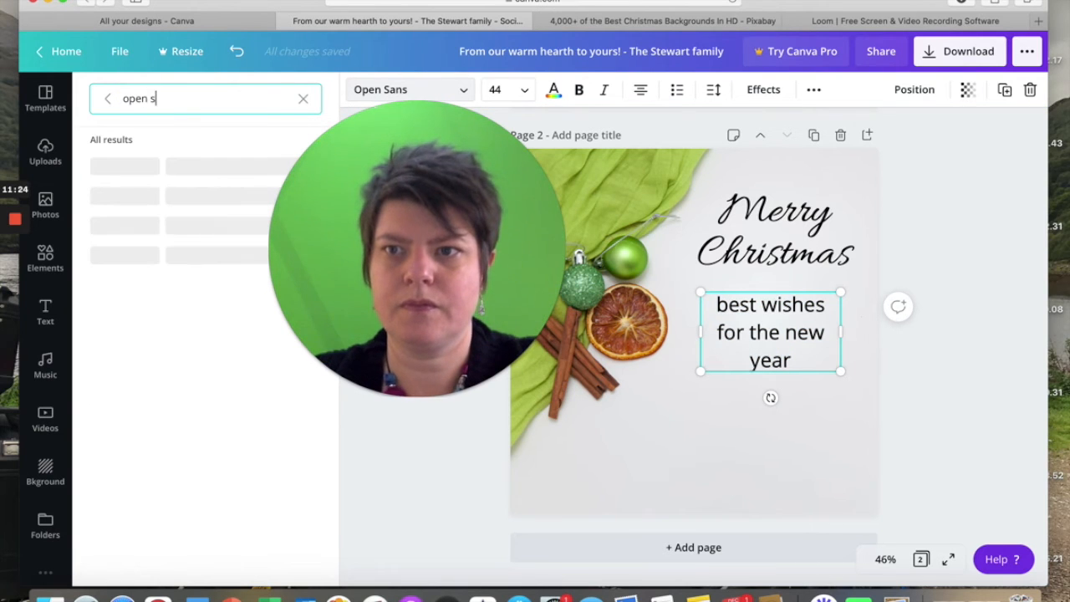
type("ans light")
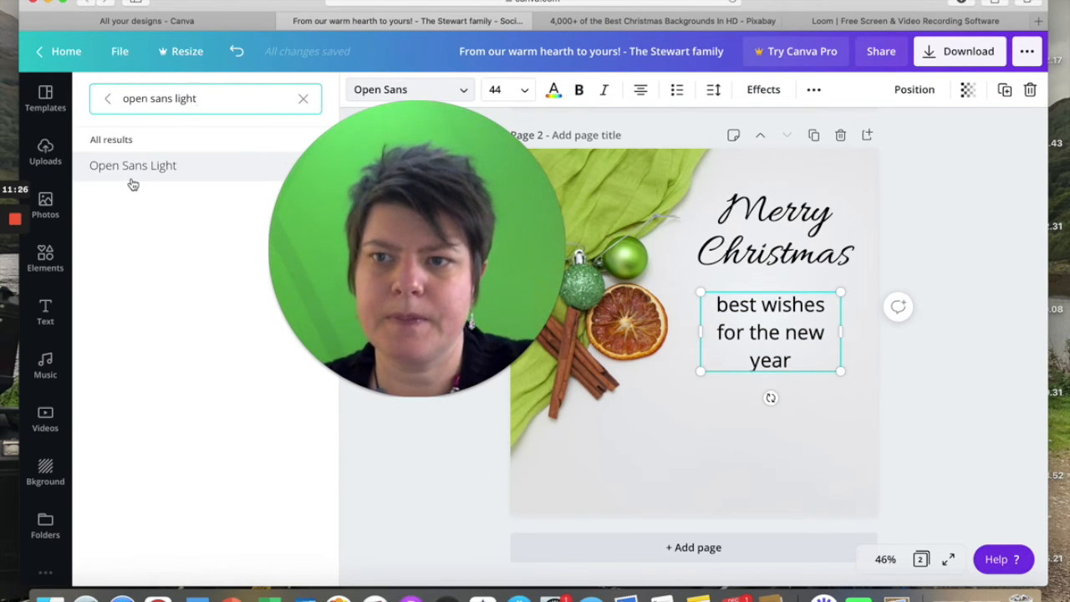
left_click(141, 167)
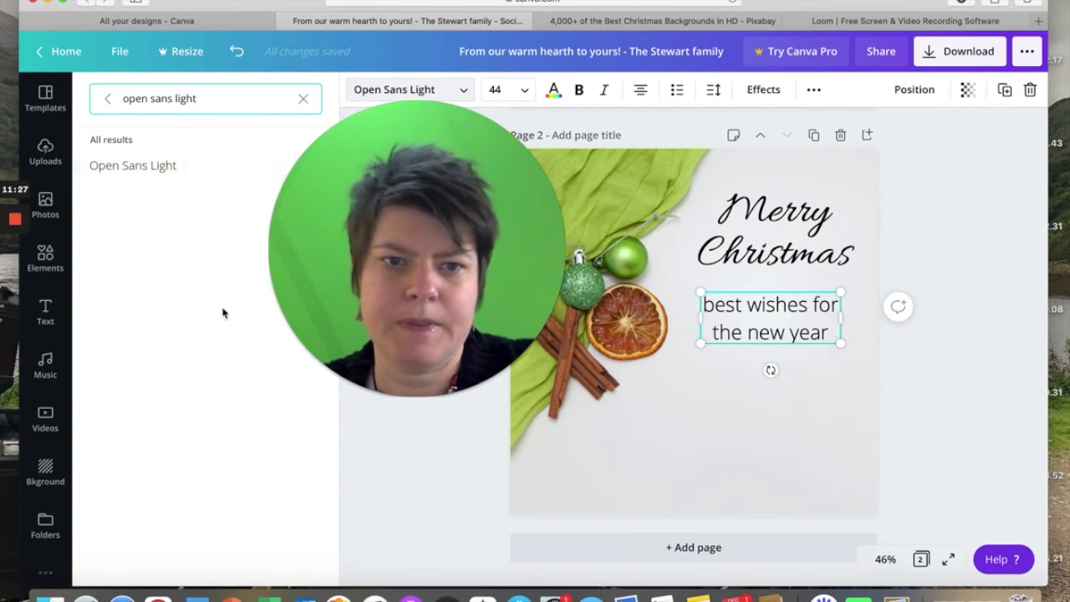
Add the uploaded "build it brilliant" logo to page 2.
left_click(439, 465)
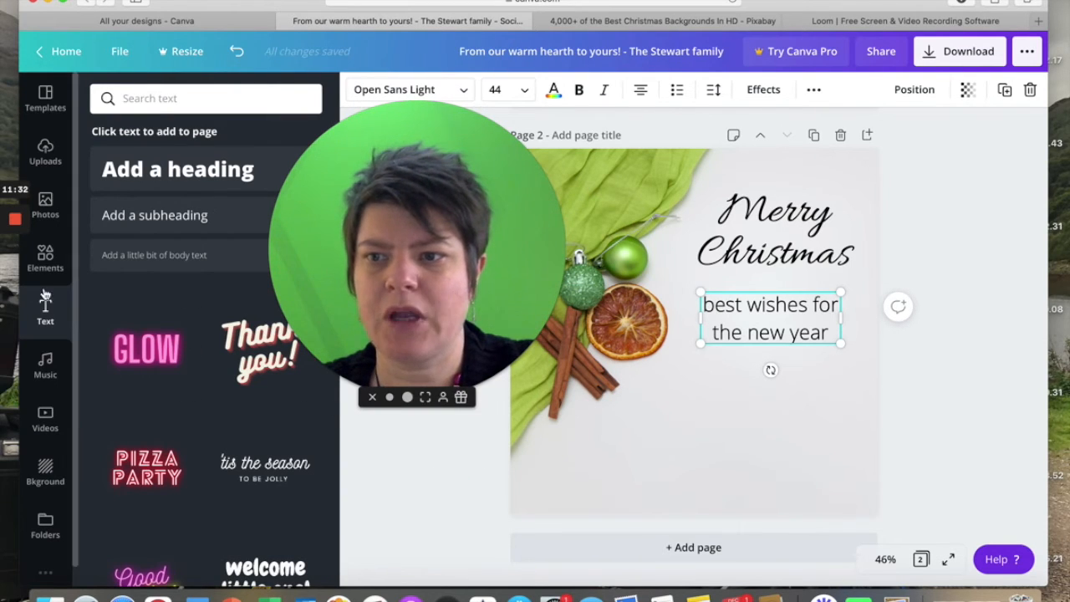
left_click(45, 153)
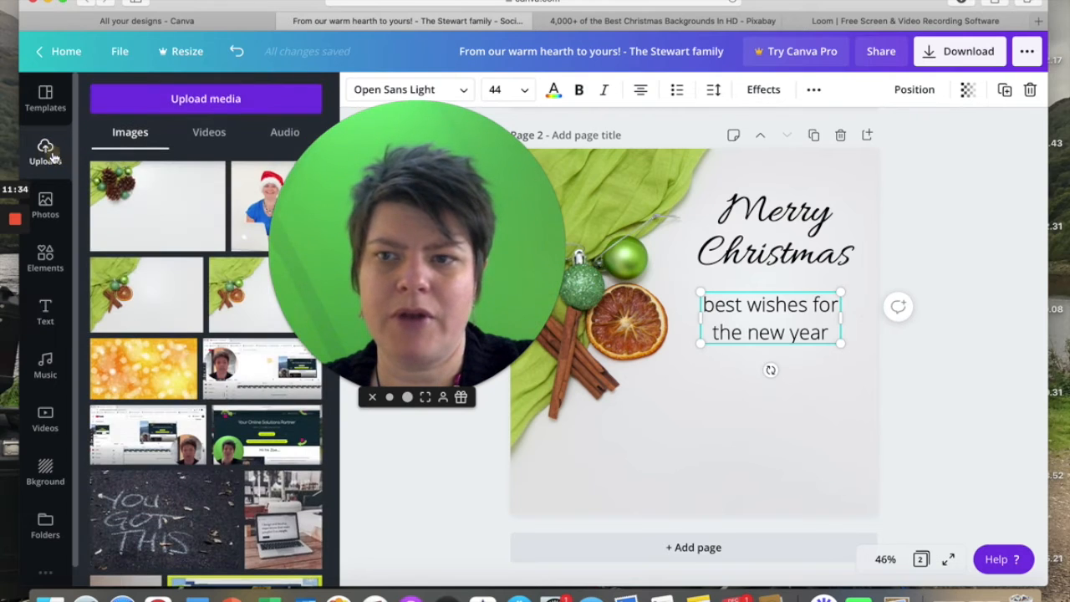
scroll(211, 357, "down", 10)
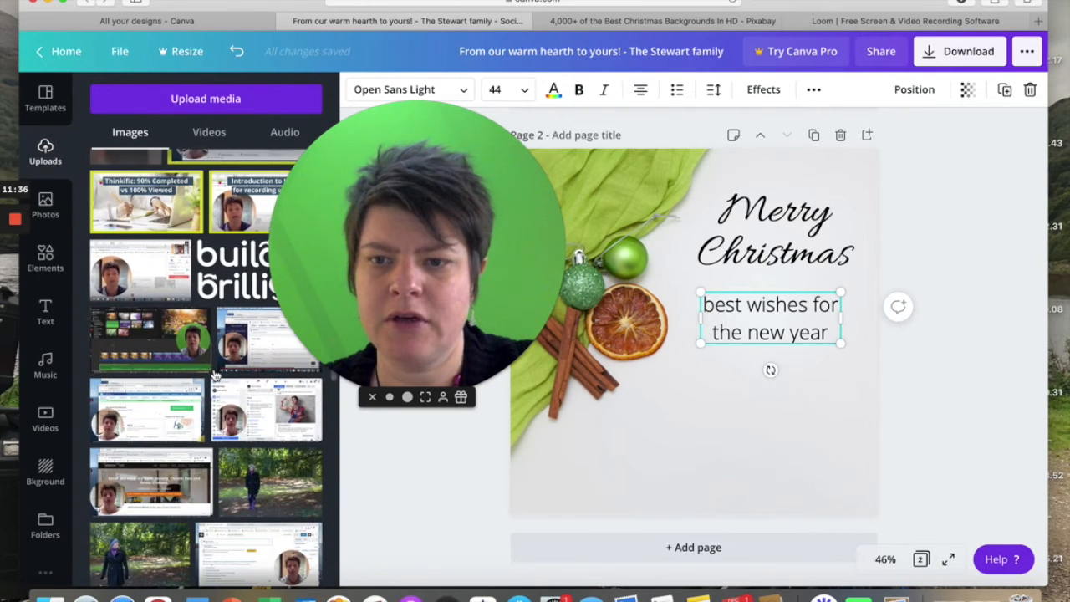
scroll(211, 287, "down", 15)
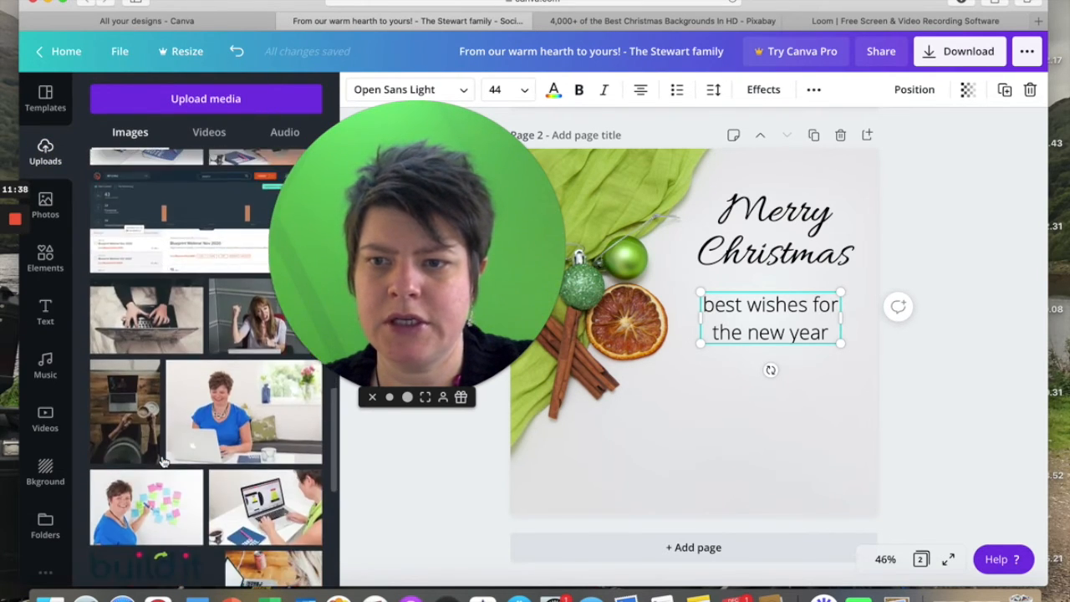
scroll(164, 461, "down", 3)
left_click(145, 339)
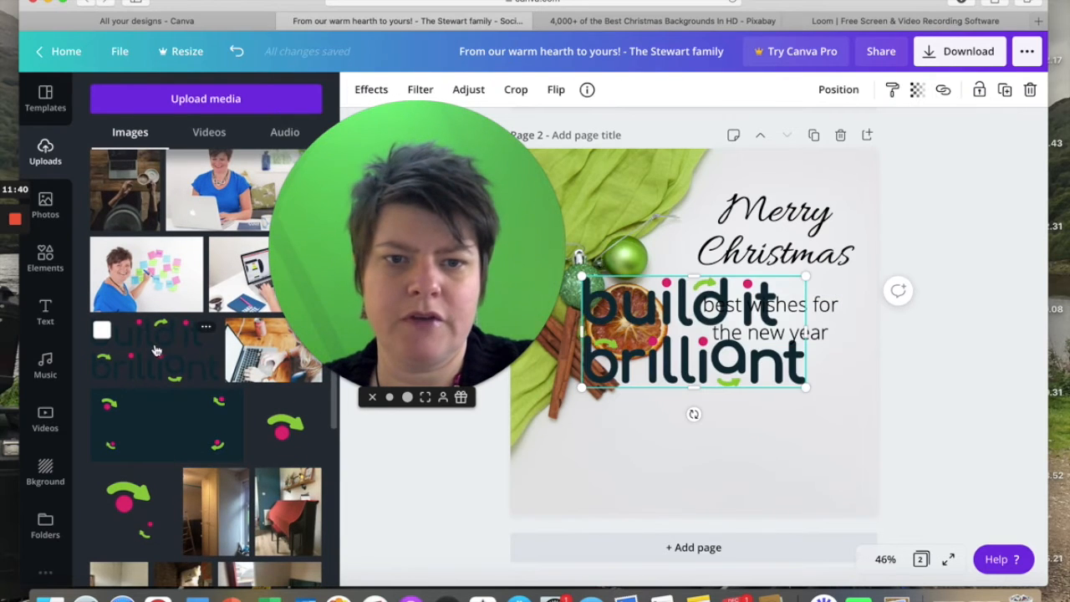
Shrink the logo to about 260 by 129 and place it in the page's lower-right corner.
left_click_drag(582, 277, 709, 354)
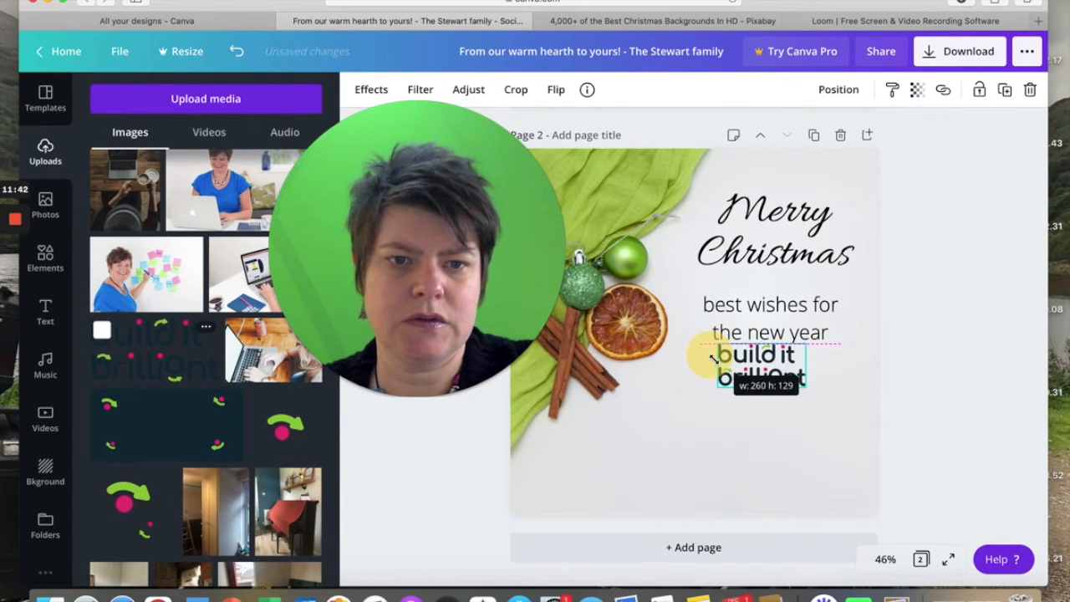
left_click_drag(768, 371, 824, 478)
left_click(717, 387)
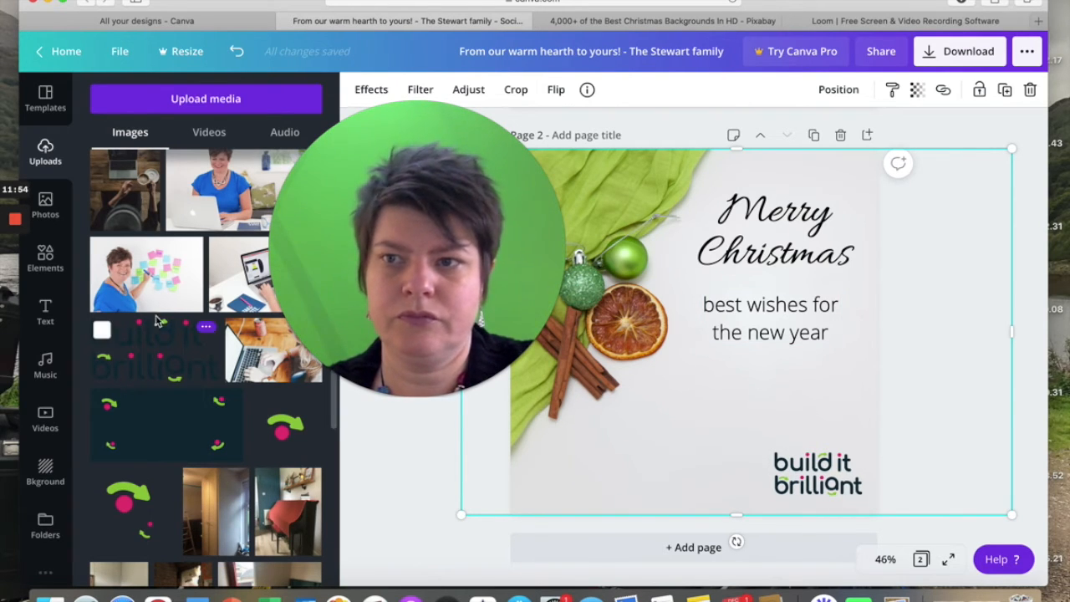
Add a subheading reading "from" followed by the sender's first name and centre it beneath the "best wishes for the new year" text.
left_click(45, 266)
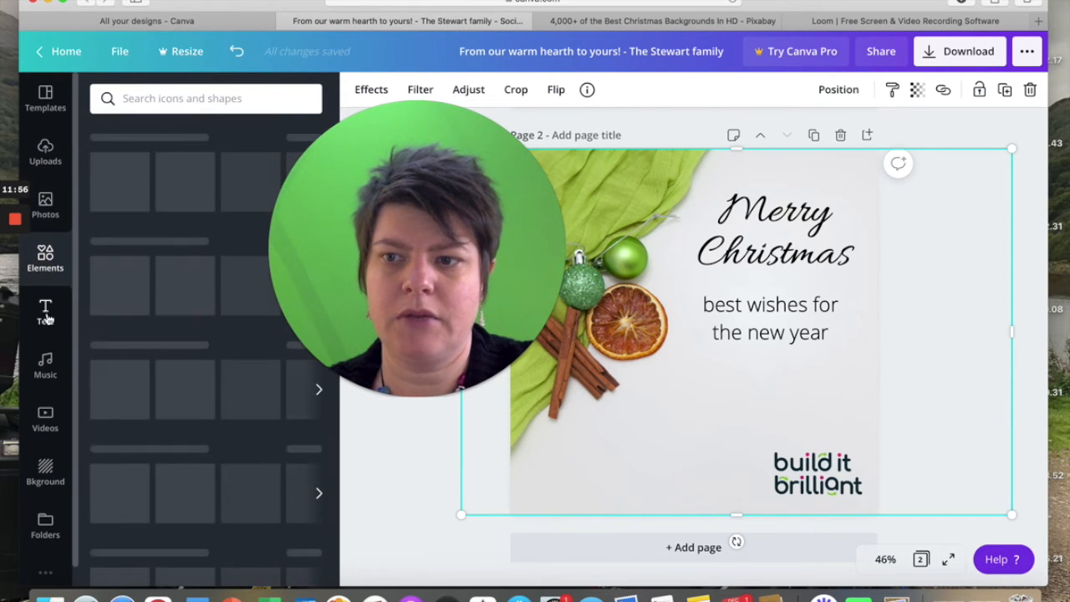
left_click(45, 311)
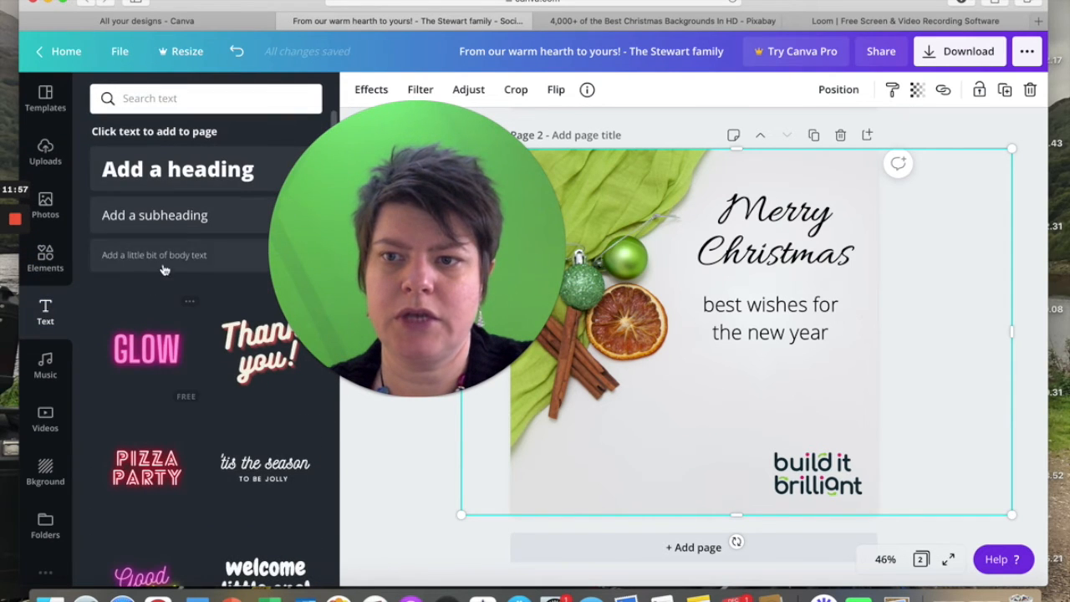
left_click(162, 215)
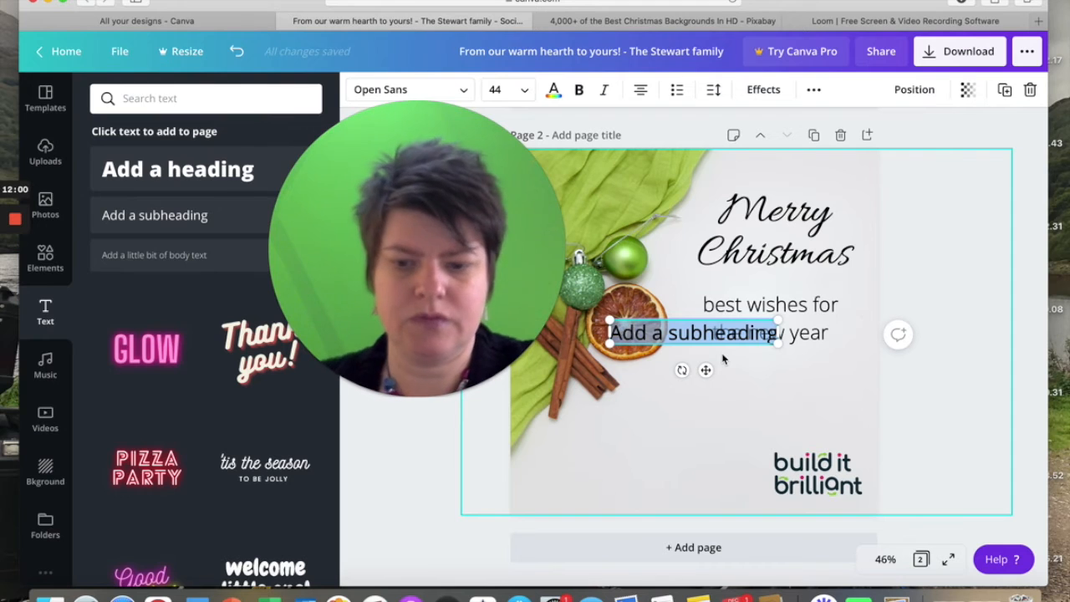
type("from Zoe")
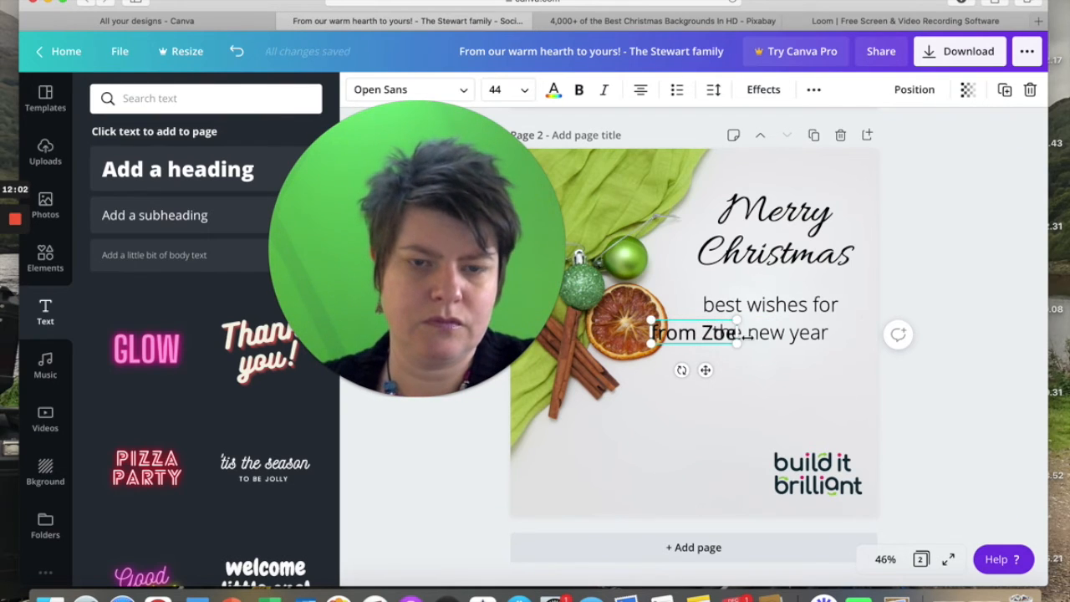
mouse_move(742, 363)
left_mouse_down()
mouse_move(764, 382)
mouse_move(760, 368)
left_mouse_up()
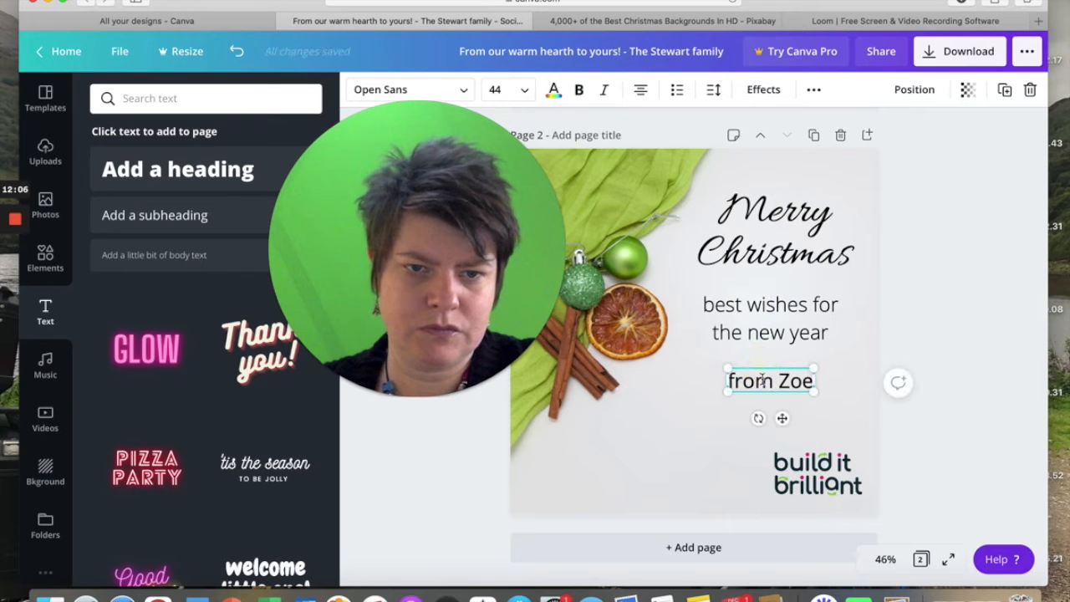
Change the font of the "from" signature line to Amsterdam Four.
left_click(440, 89)
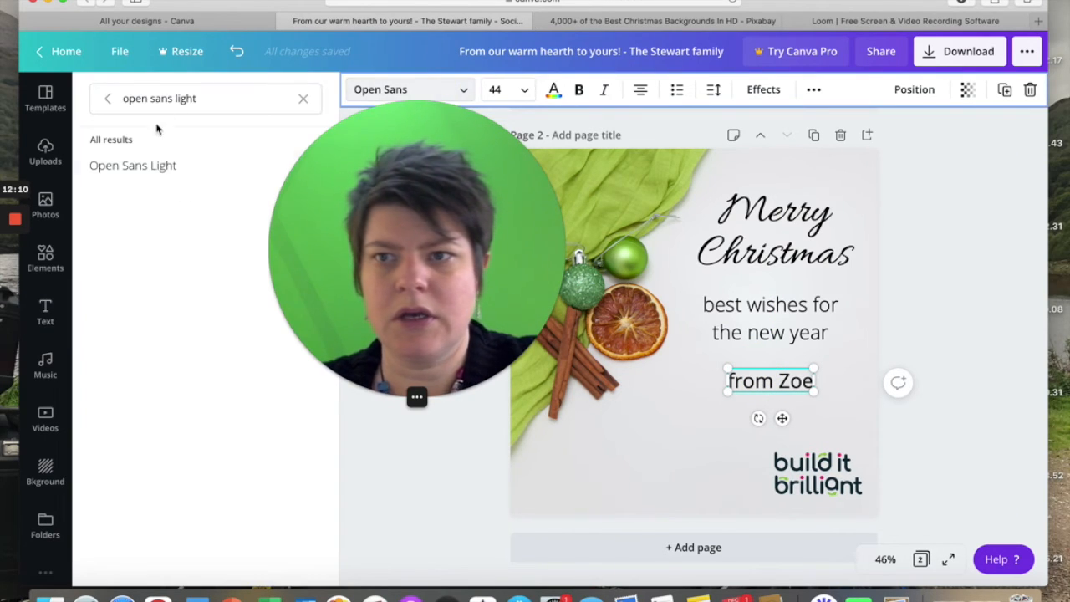
left_click(108, 102)
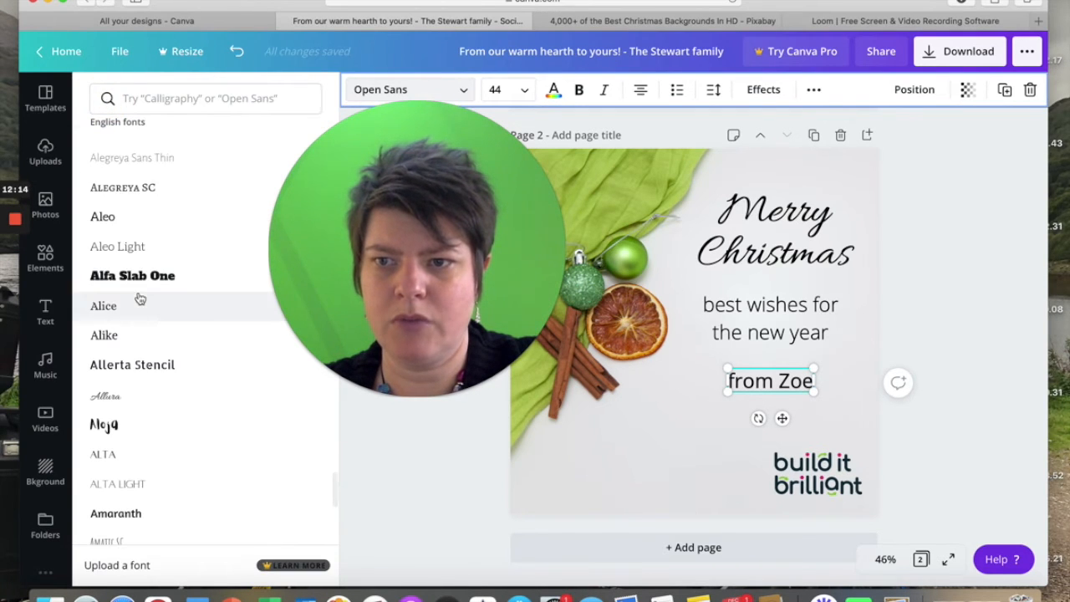
scroll(127, 393, "down", 4)
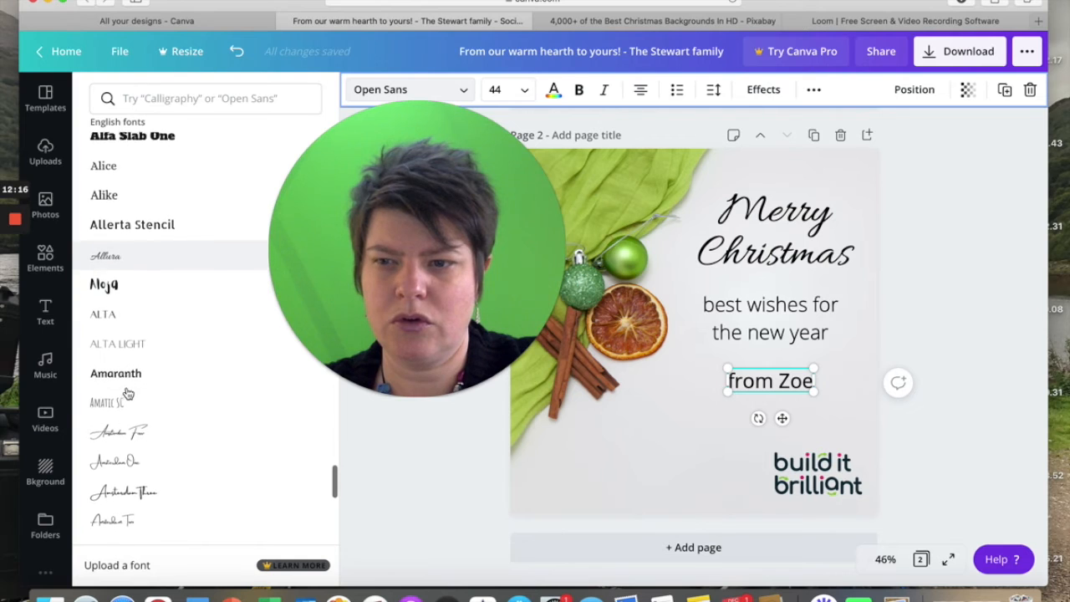
scroll(127, 394, "down", 2)
left_click(128, 345)
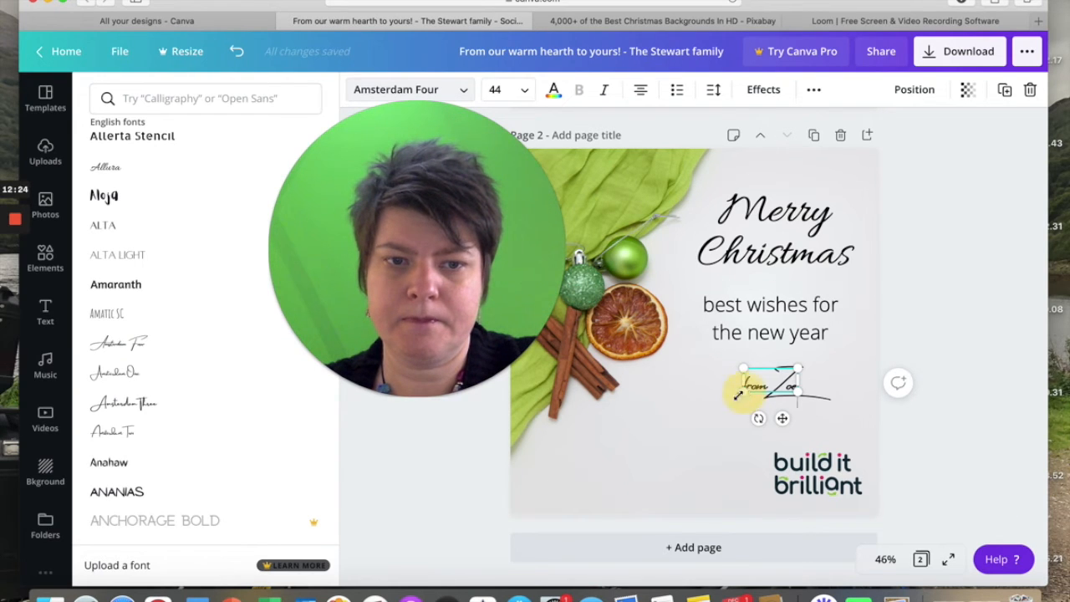
Enlarge the signature line so it spans roughly the width of the Merry Christmas heading.
mouse_move(713, 411)
left_mouse_down()
mouse_move(699, 418)
mouse_move(708, 408)
left_mouse_up()
left_click(777, 383)
left_click(652, 430)
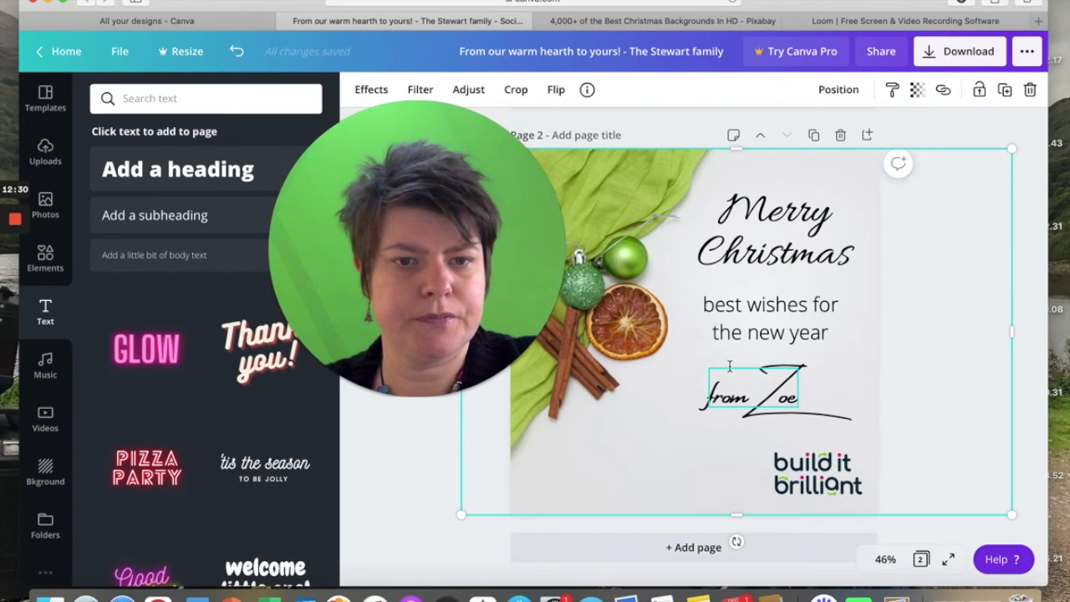
Shift the signature line slightly right and up, and move the logo left to the lower middle of the page.
left_click_drag(737, 377, 747, 375)
left_click_drag(806, 471, 676, 465)
left_click(450, 440)
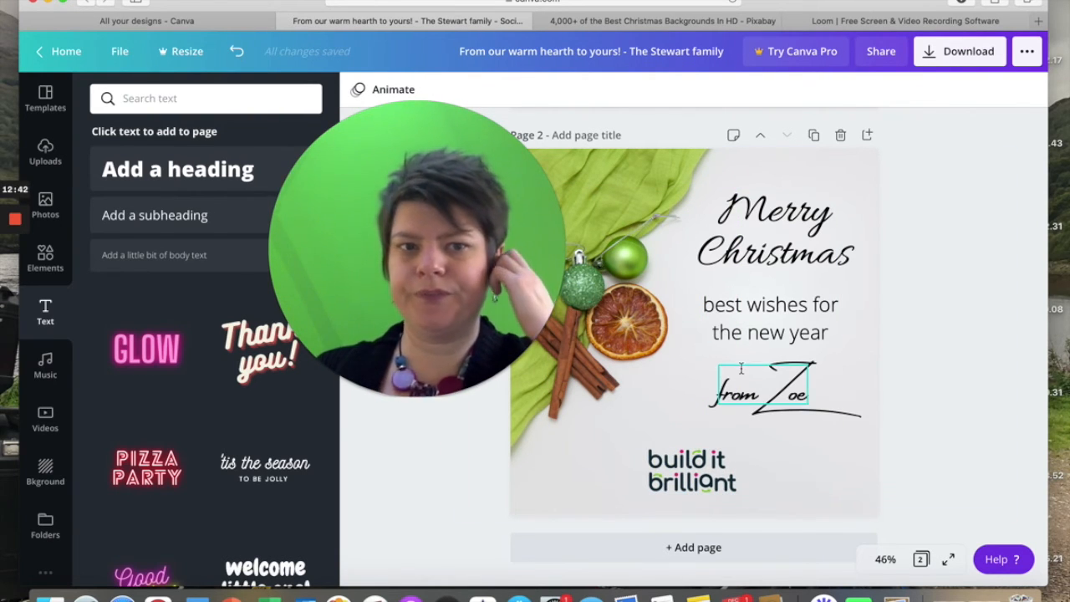
Nudge the signature line, the best wishes subheading and the Merry Christmas heading slightly downward.
left_click_drag(777, 376, 773, 386)
left_click_drag(756, 313, 757, 319)
left_click_drag(741, 239, 744, 242)
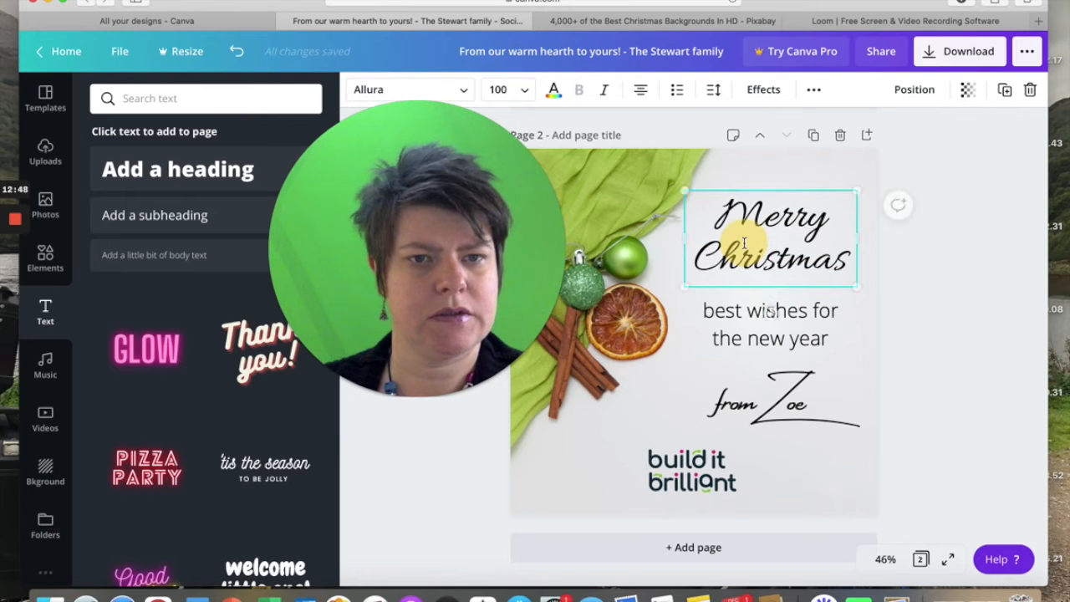
left_click(425, 485)
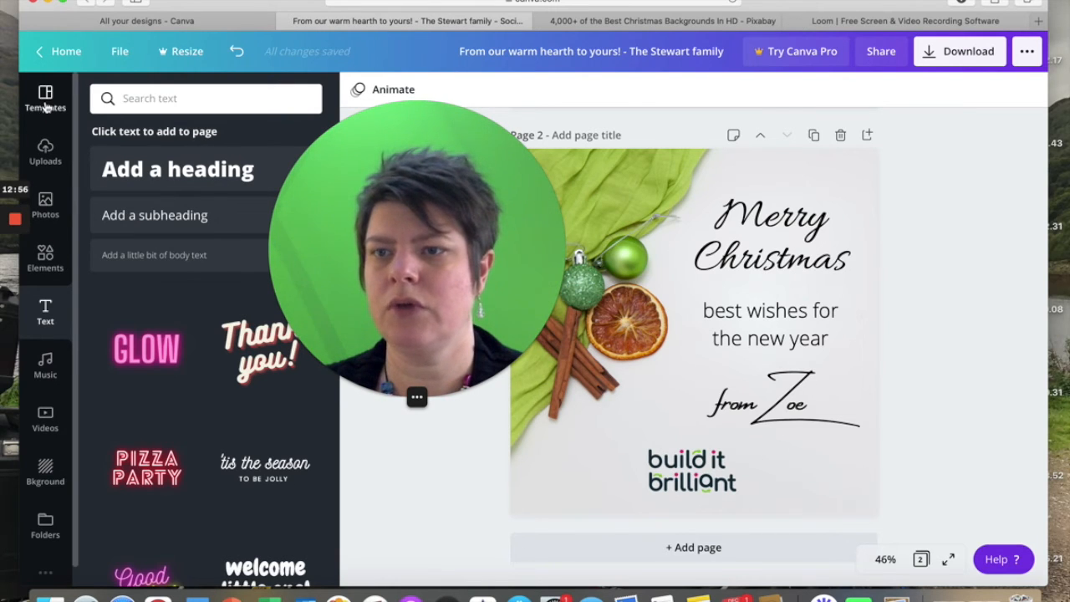
Search the design elements for "festive".
left_click(45, 259)
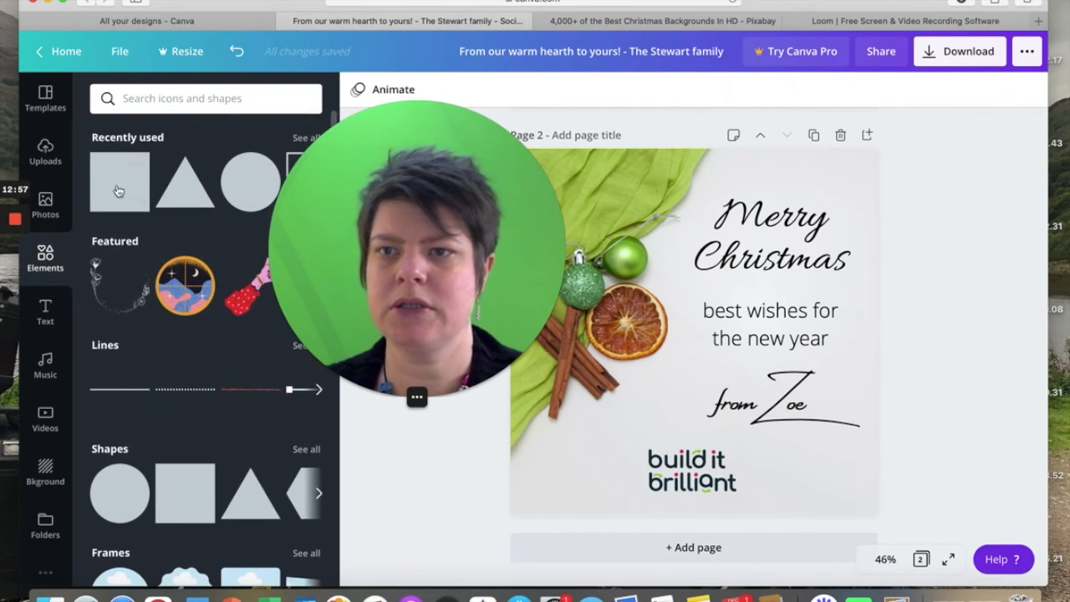
left_click(140, 99)
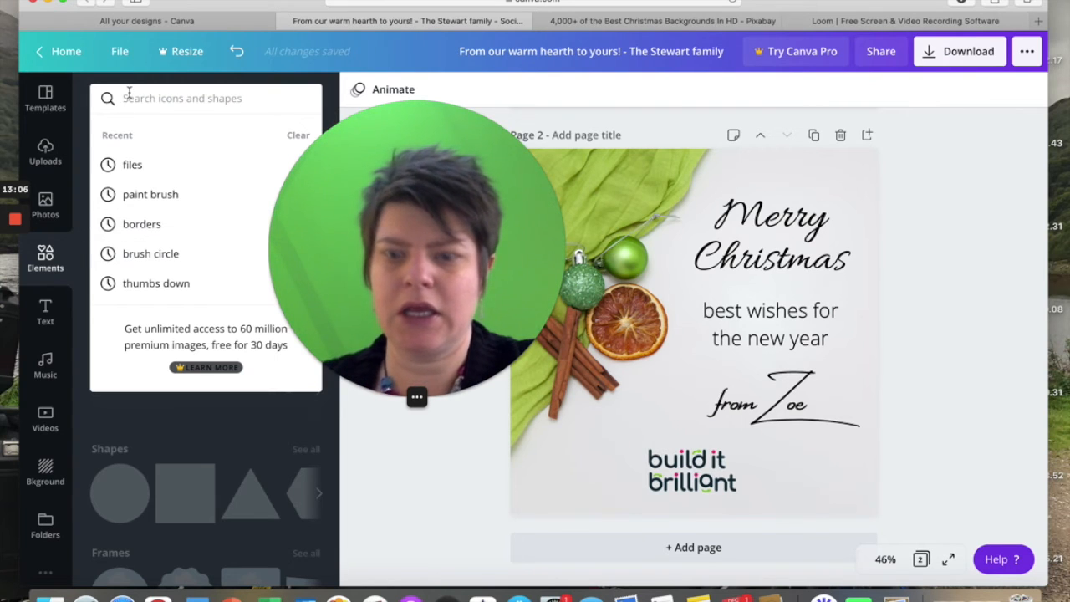
type("festive")
key("Return")
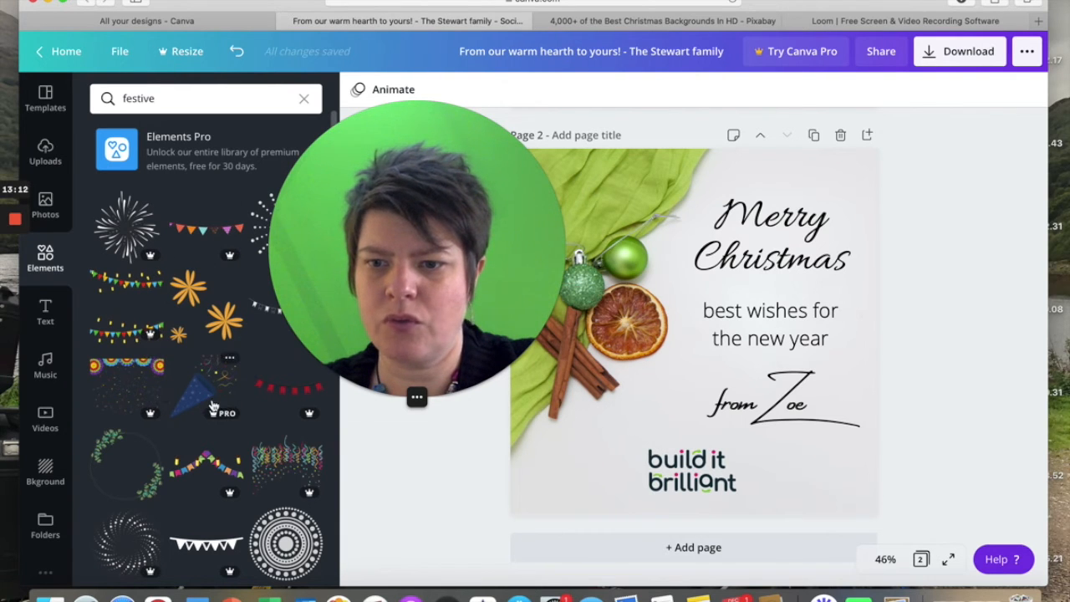
Look through the festive graphics for a free decoration that suits the Christmas card.
scroll(212, 406, "down", 5)
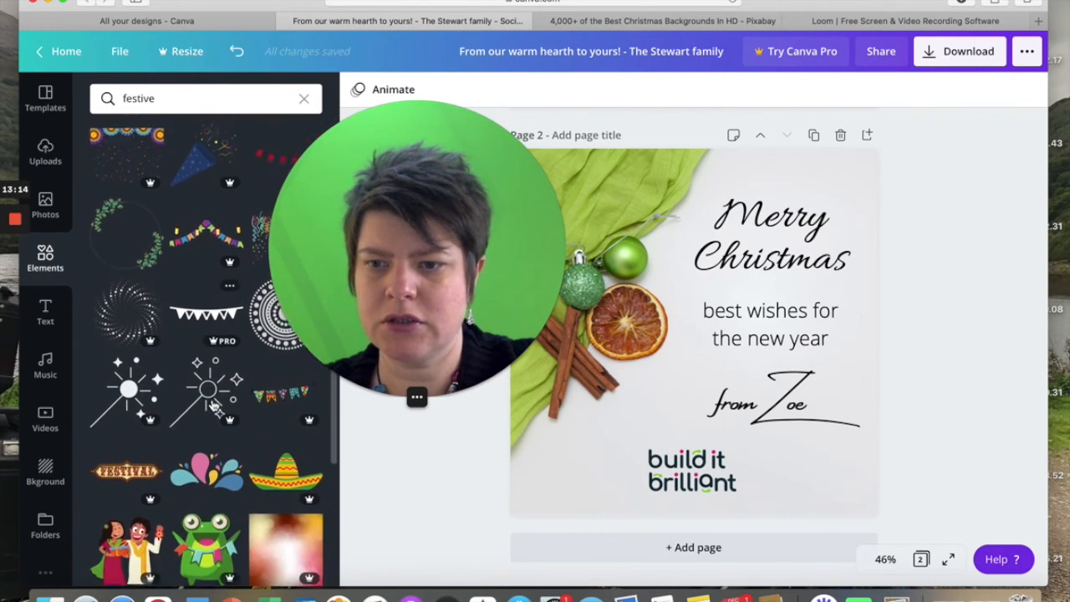
scroll(213, 406, "down", 5)
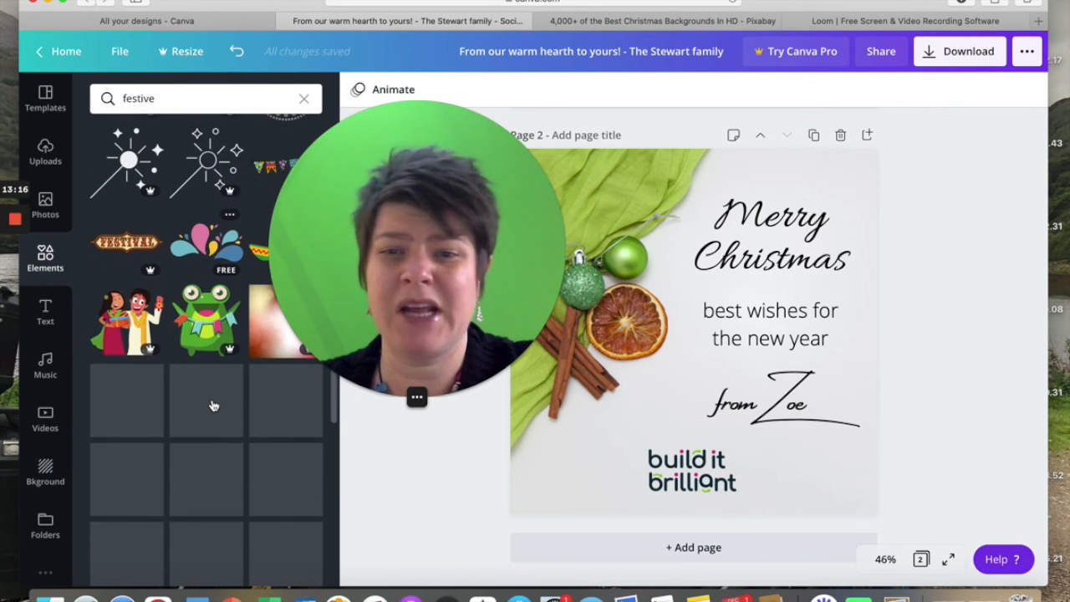
scroll(212, 406, "down", 2)
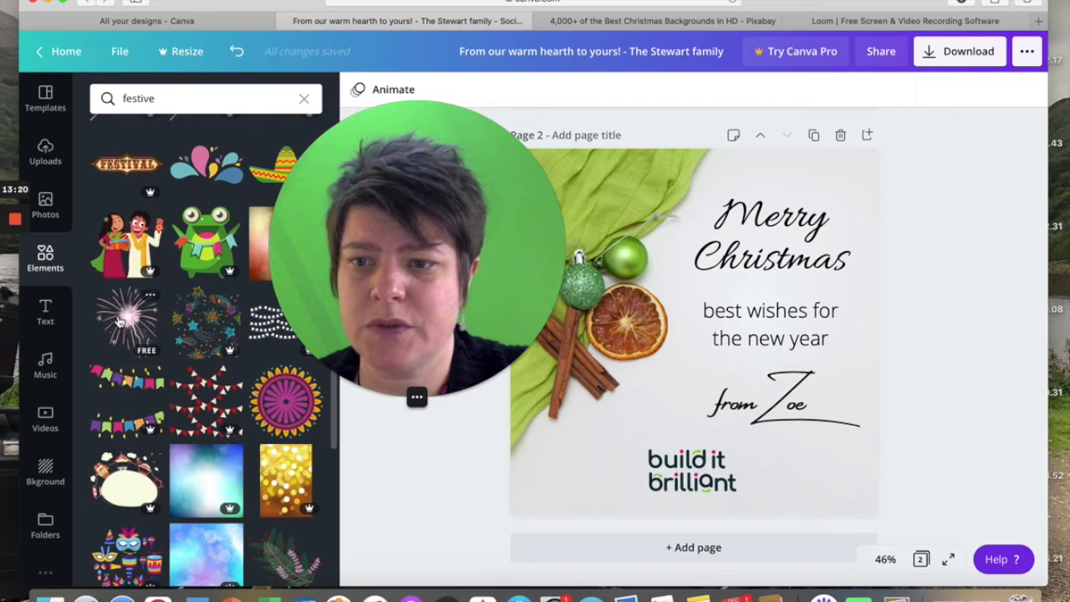
scroll(270, 411, "down", 5)
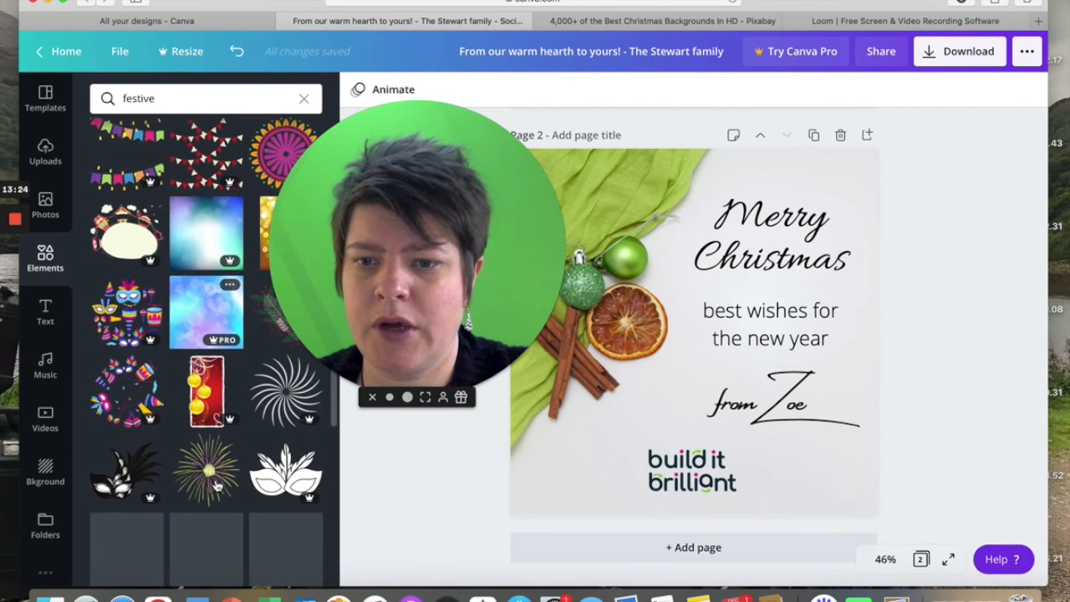
scroll(215, 481, "down", 4)
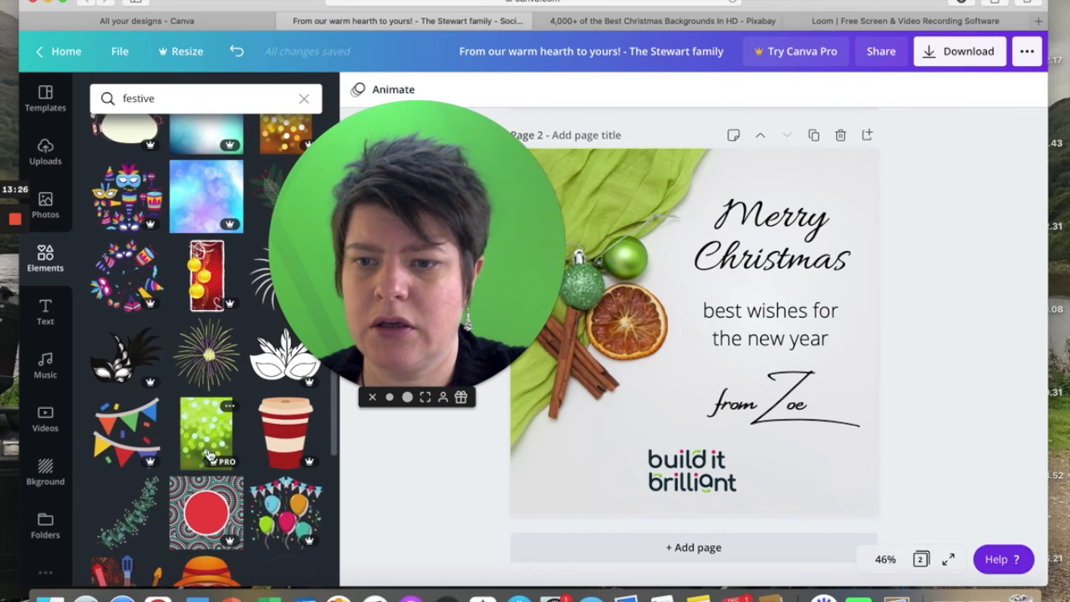
scroll(209, 454, "down", 3)
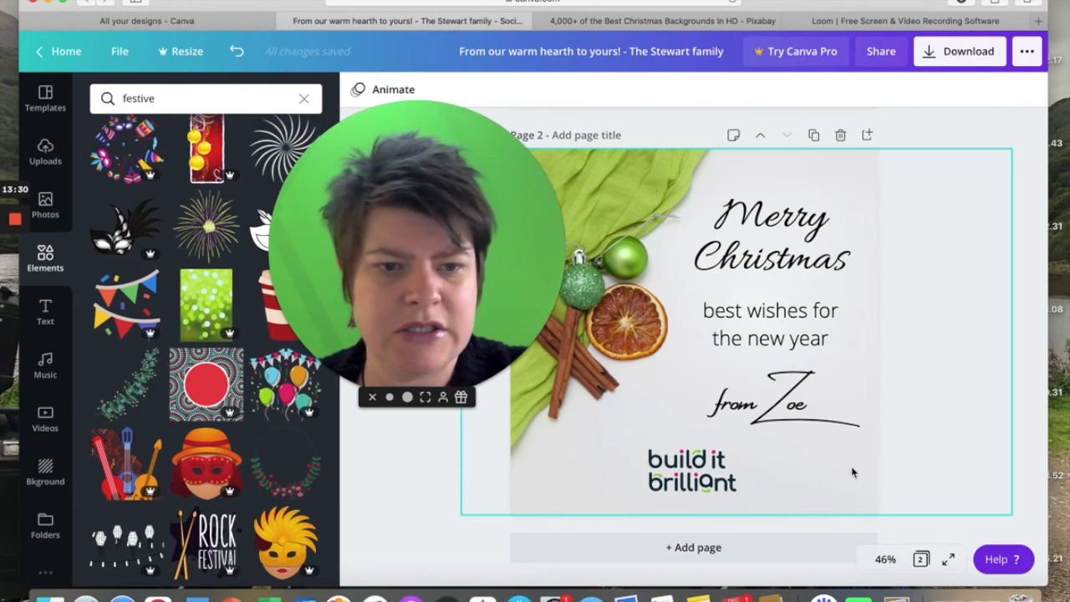
scroll(185, 470, "down", 5)
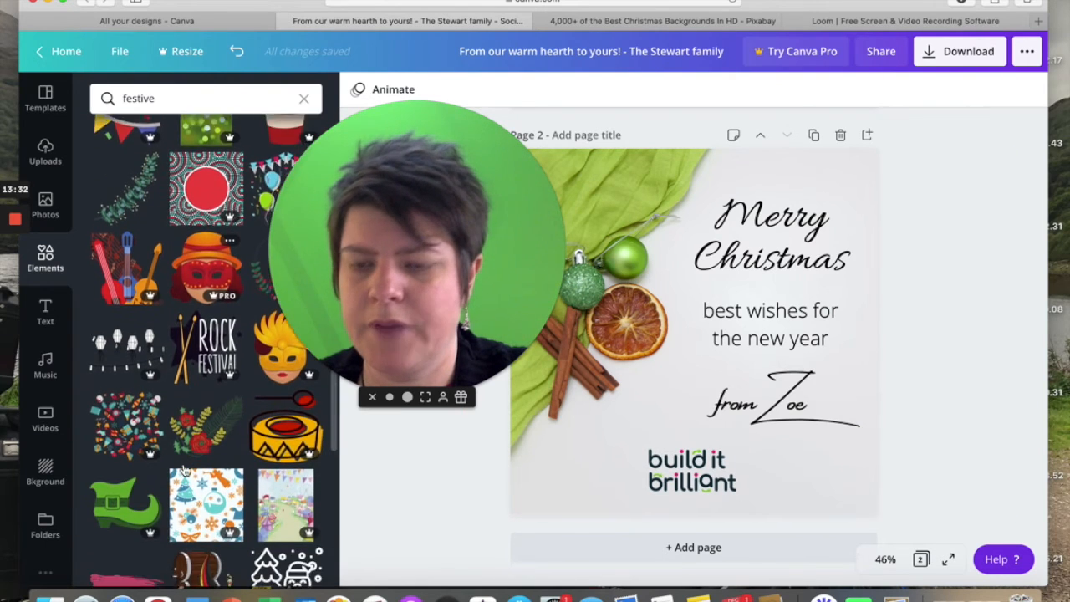
scroll(186, 470, "down", 3)
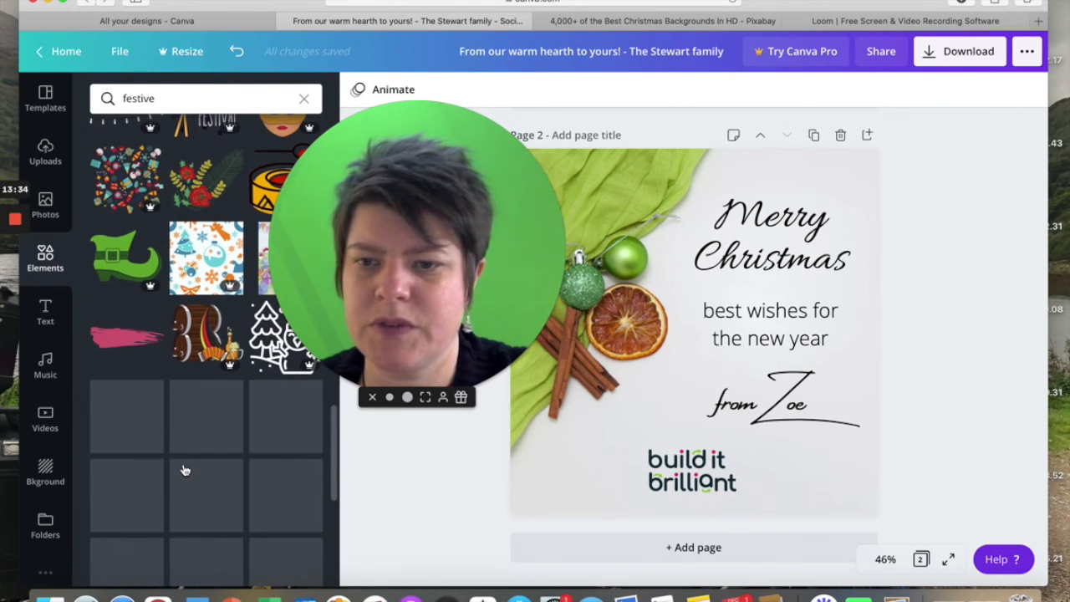
scroll(186, 470, "down", 1)
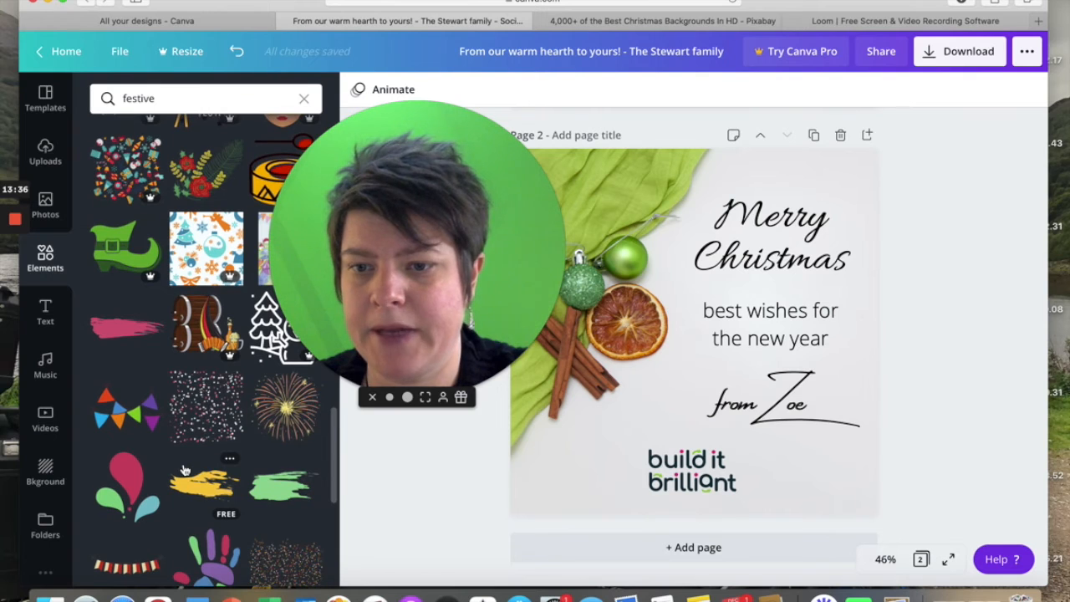
scroll(216, 456, "down", 4)
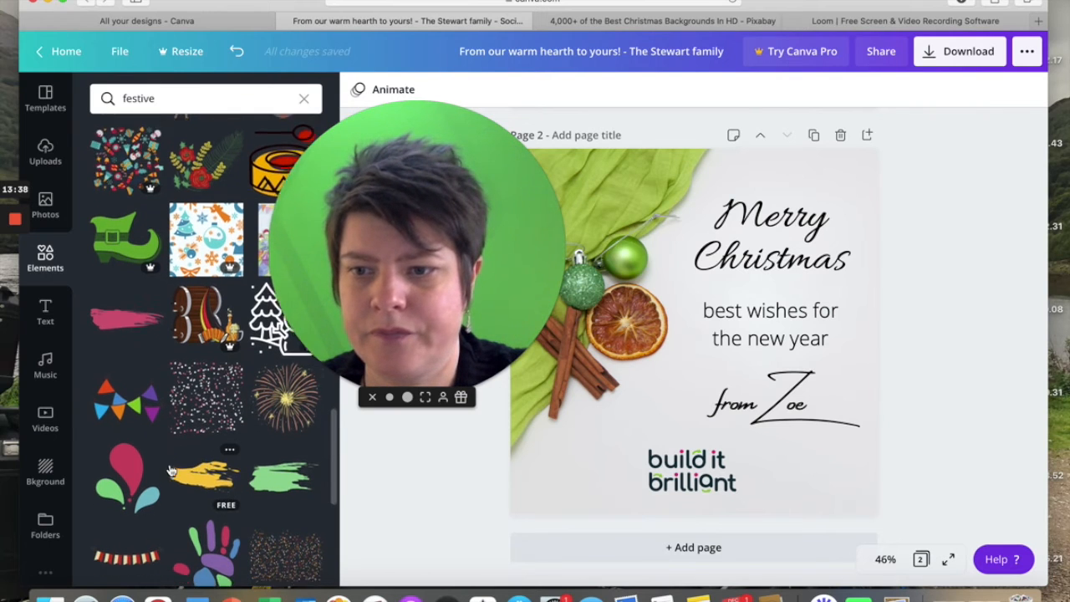
scroll(169, 469, "down", 2)
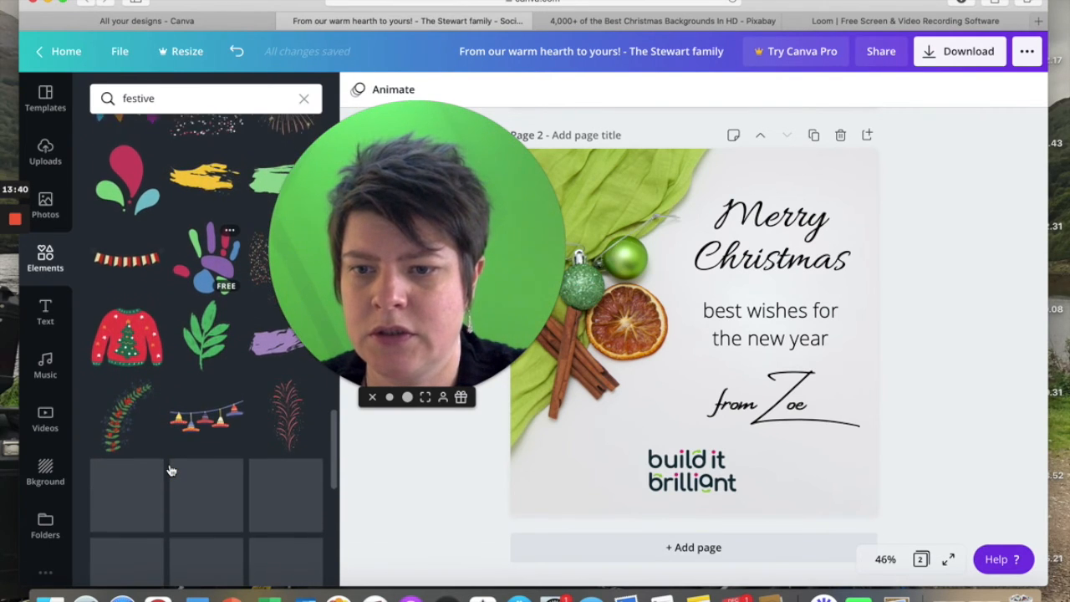
Search the design elements for "holly" and add the free outline holly sprig to page 2.
left_click(156, 98)
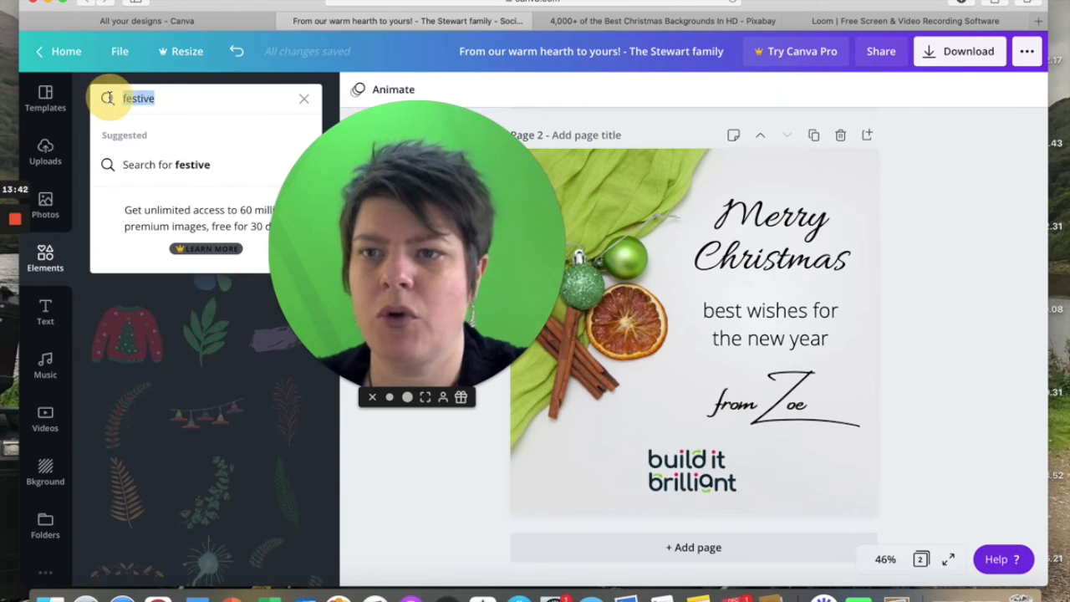
type("hol")
key("Return")
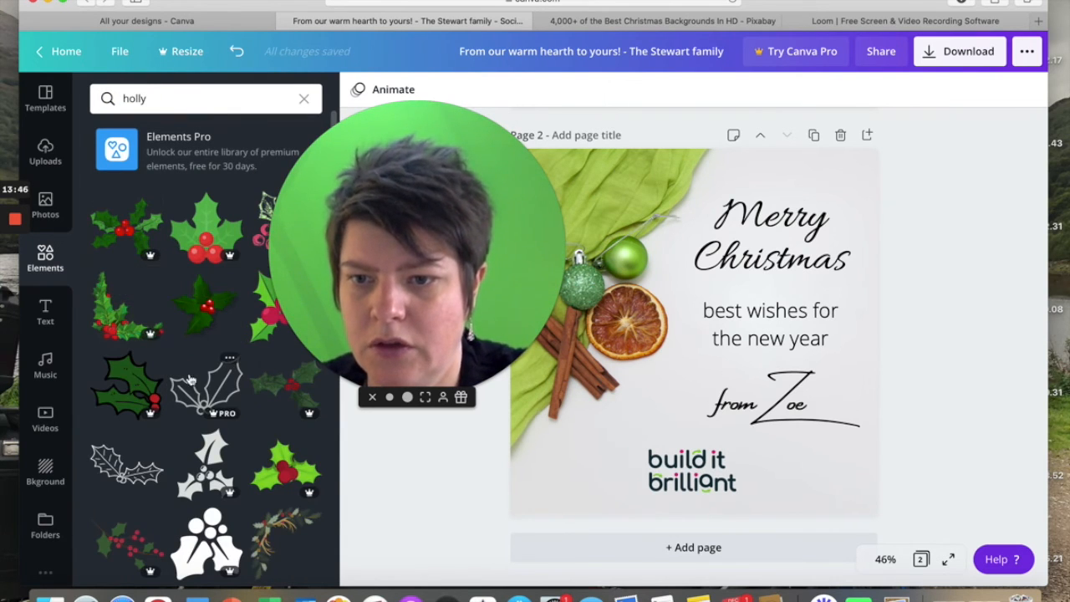
scroll(167, 393, "down", 1)
left_click(123, 414)
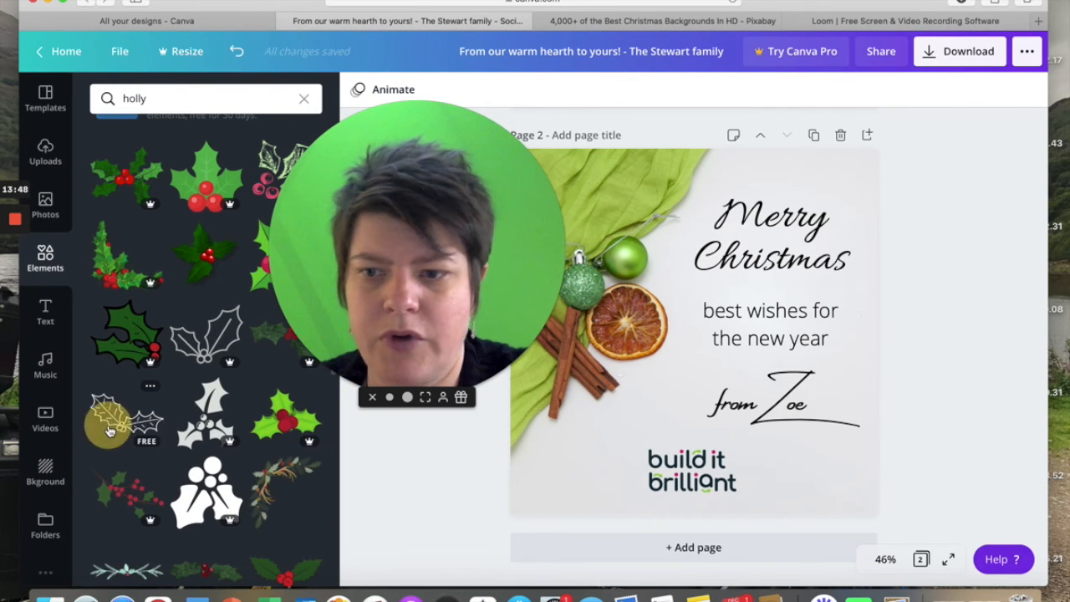
Shrink the holly sprig and place it in the lower-left corner of the page beside the logo.
left_click_drag(618, 290, 708, 340)
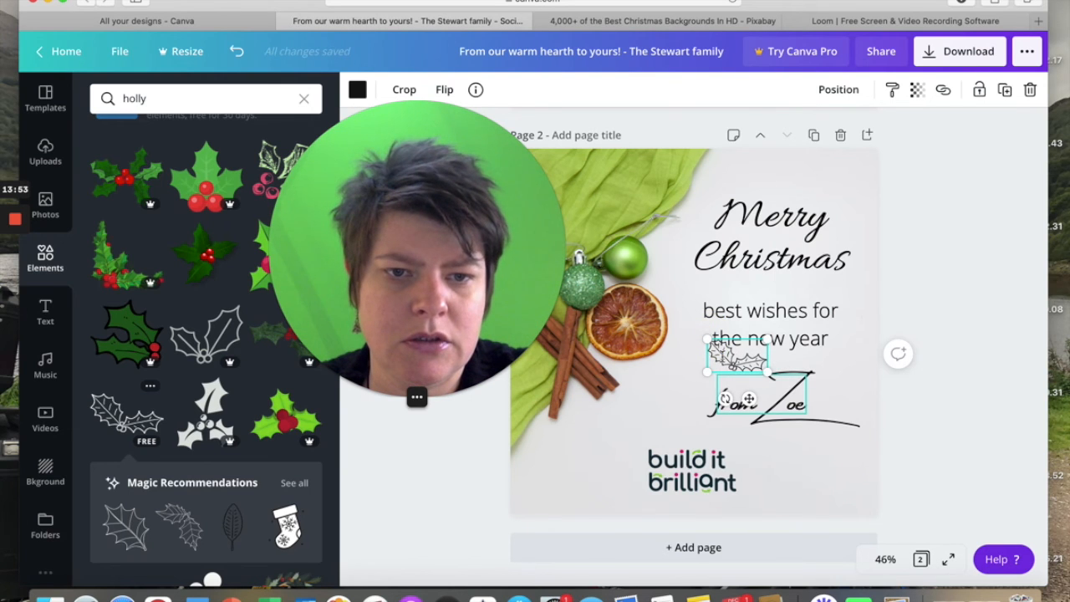
left_click(717, 356)
left_click(449, 466)
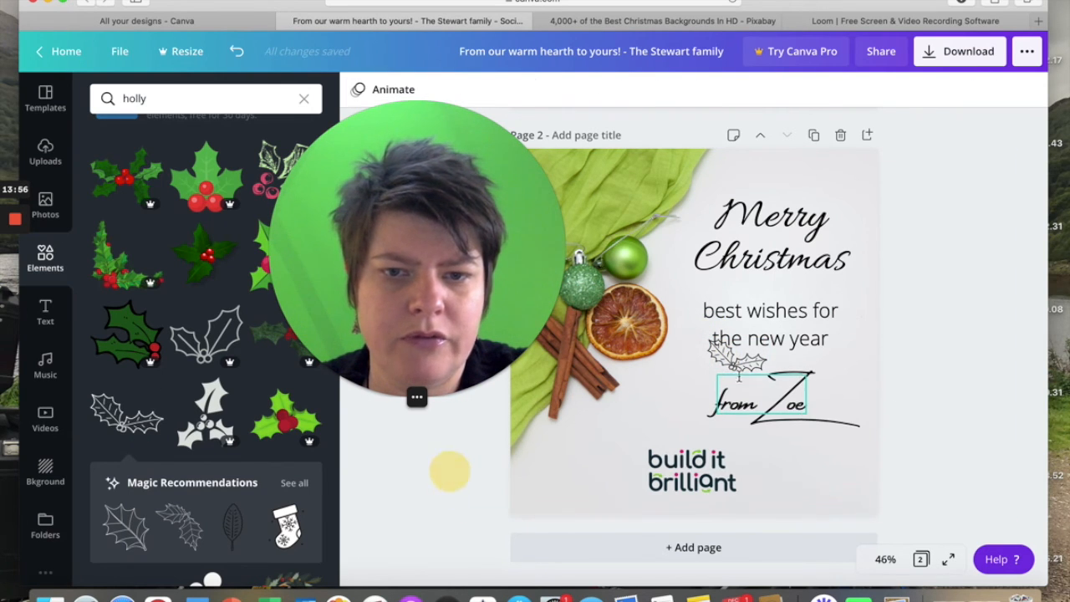
left_click(729, 355)
left_click(679, 377)
left_click(729, 359)
left_click(726, 351)
left_click(933, 297)
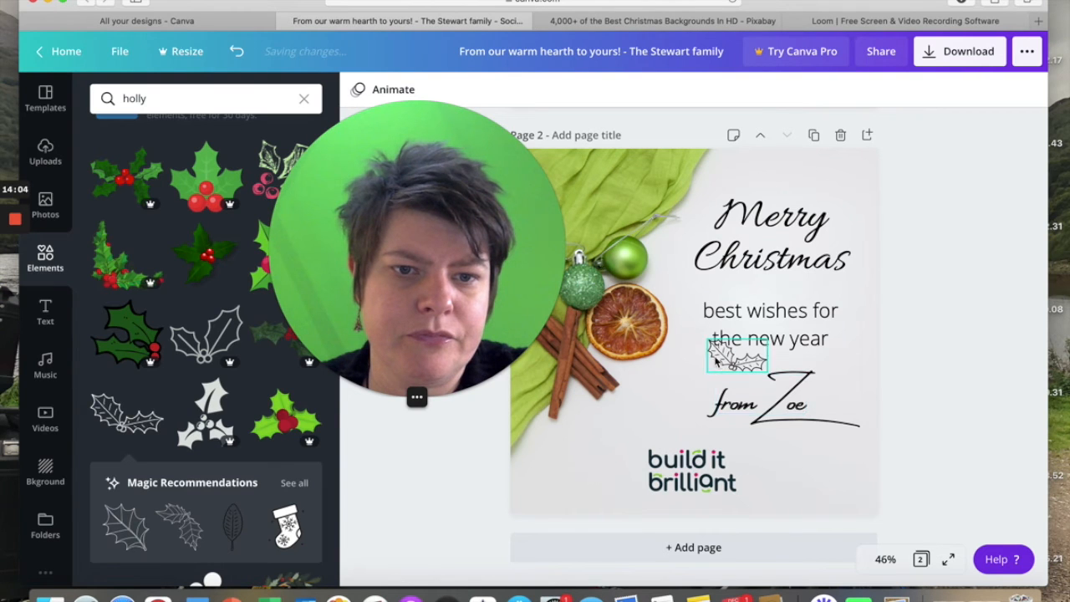
left_click_drag(714, 359, 535, 489)
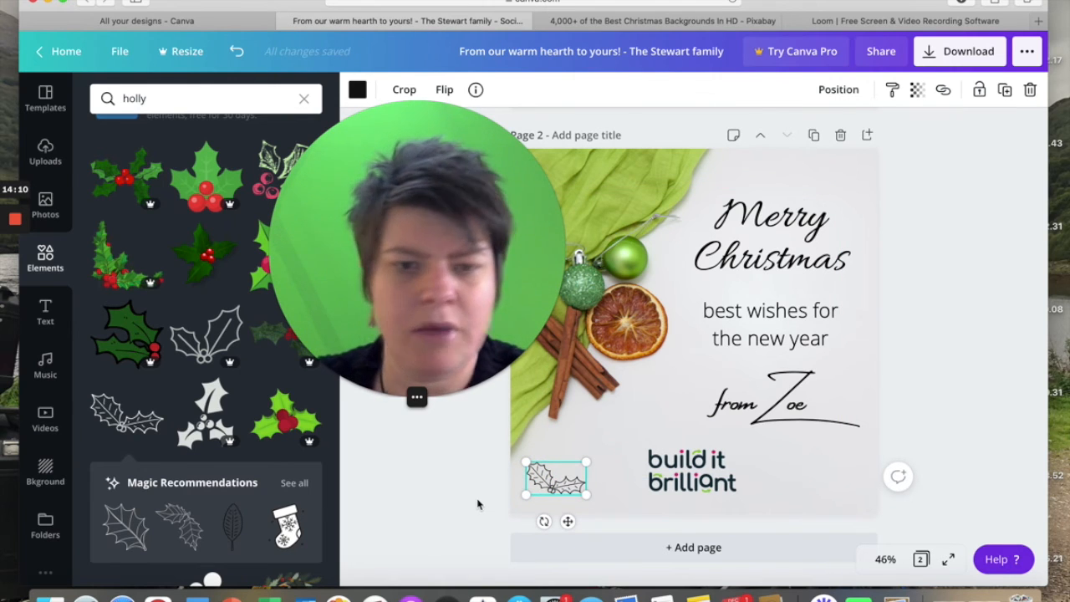
Duplicate the holly sprig, place the copy in the page's lower-right corner and rotate it so it slants upward.
left_click(1005, 90)
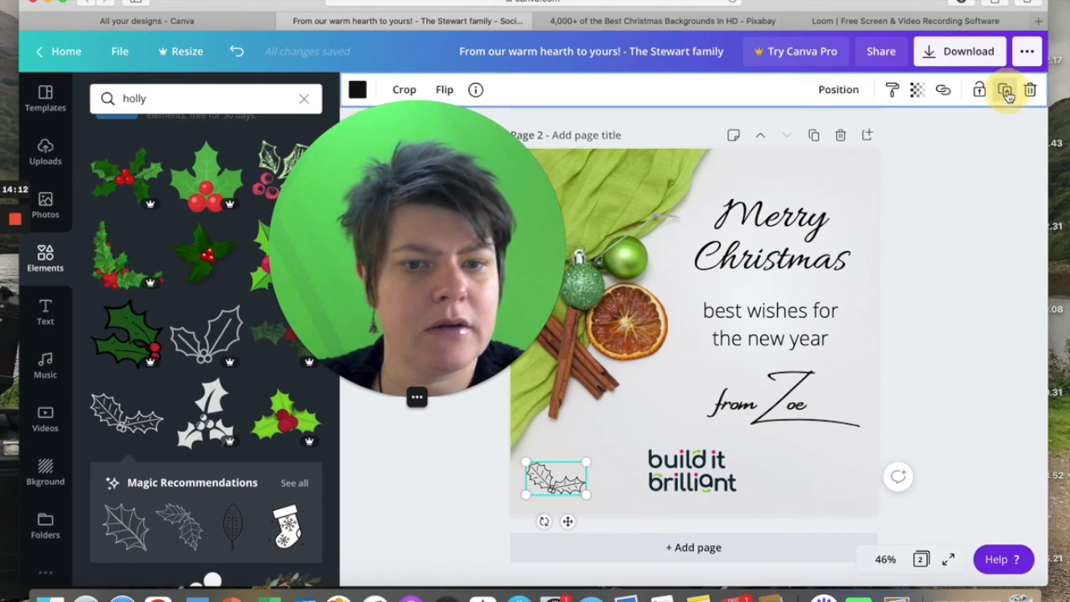
left_click_drag(565, 493, 838, 482)
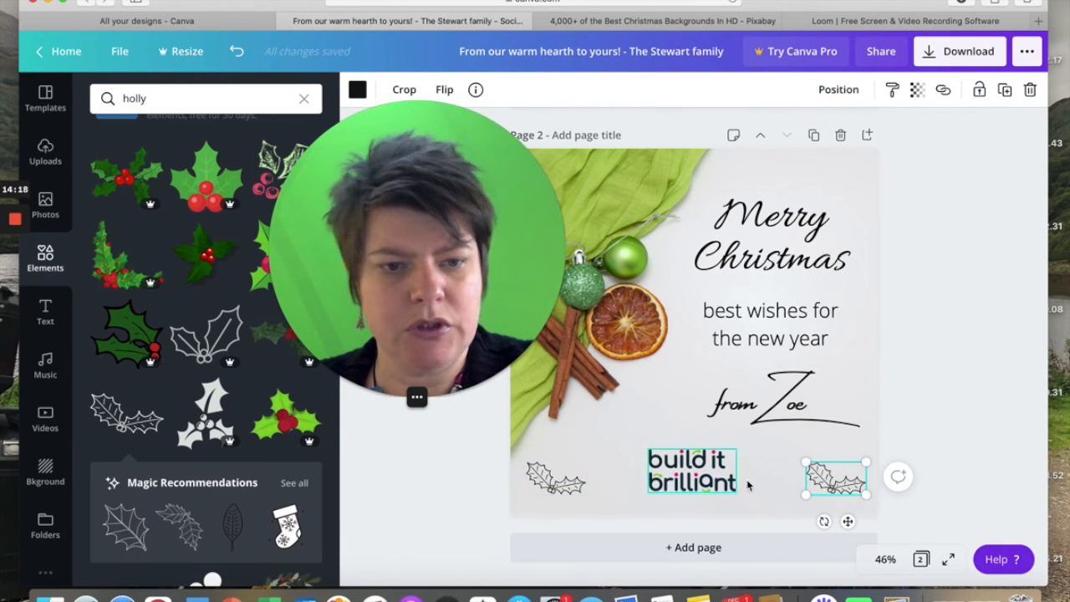
left_click_drag(823, 522, 851, 516)
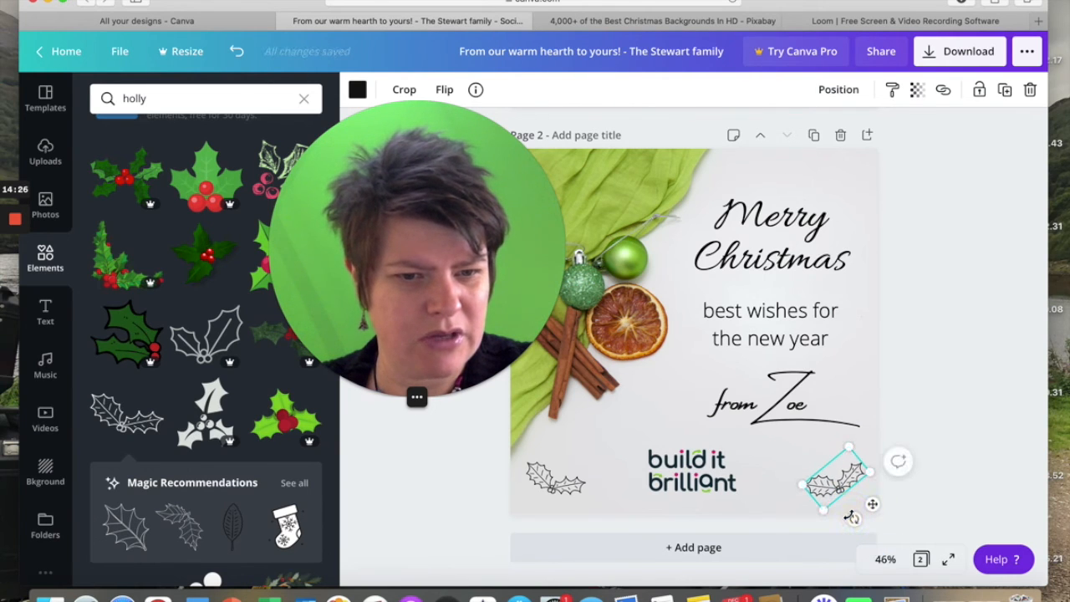
left_click_drag(807, 485, 842, 484)
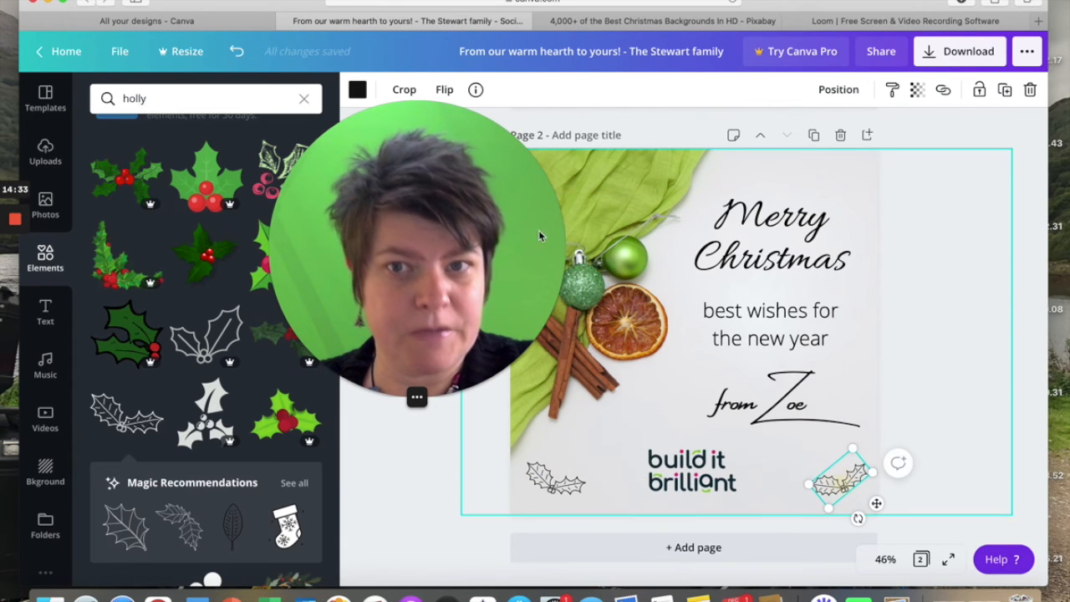
Flip the lower-right holly sprig horizontally and fine-tune its position and rotation to mirror the lower-left one.
left_click(446, 91)
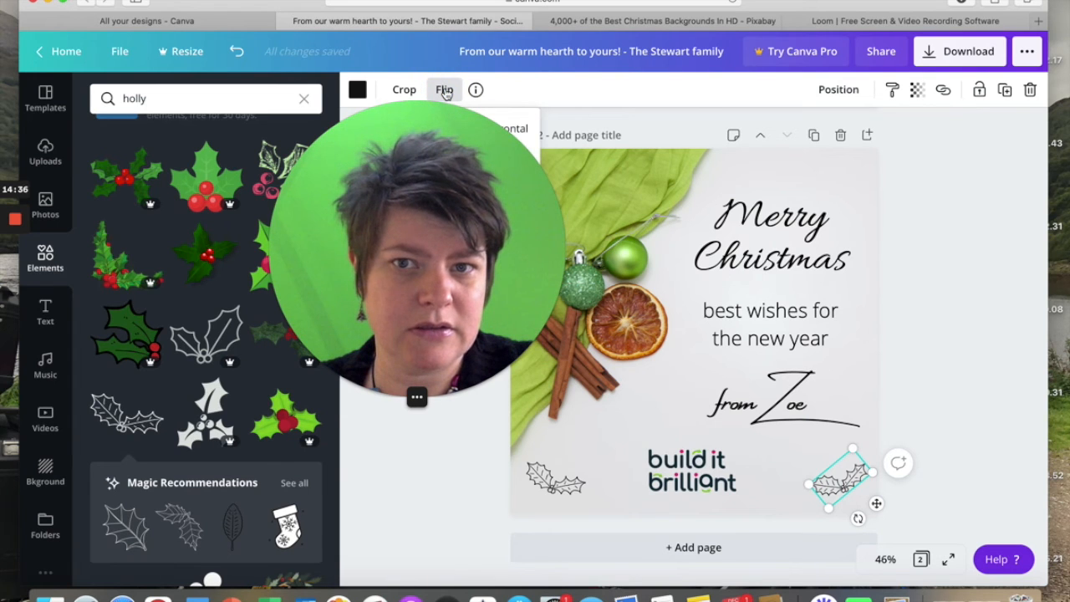
left_click_drag(420, 134, 272, 154)
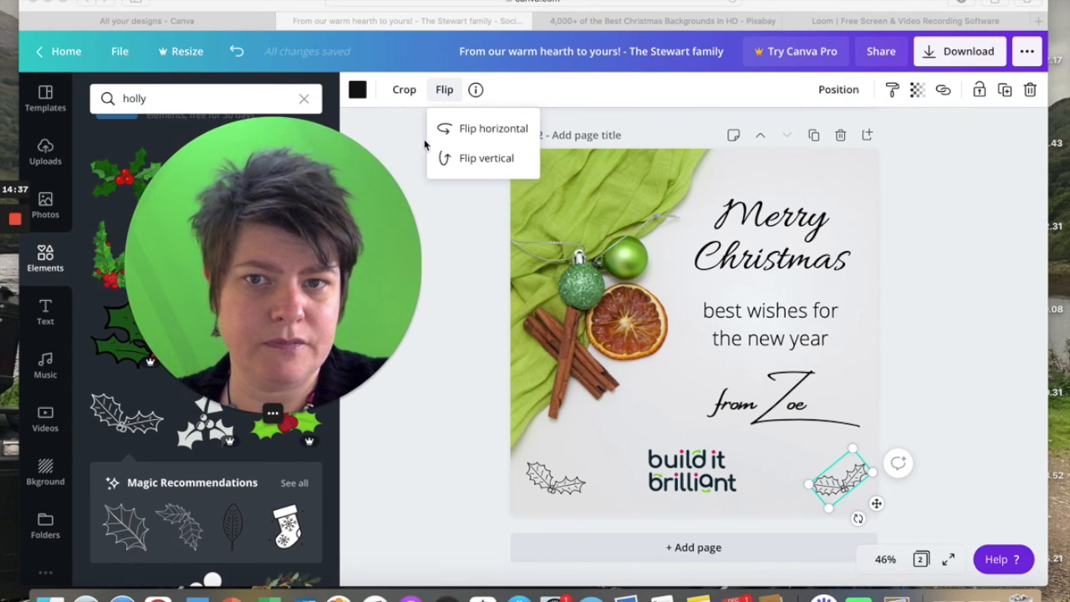
left_click(484, 128)
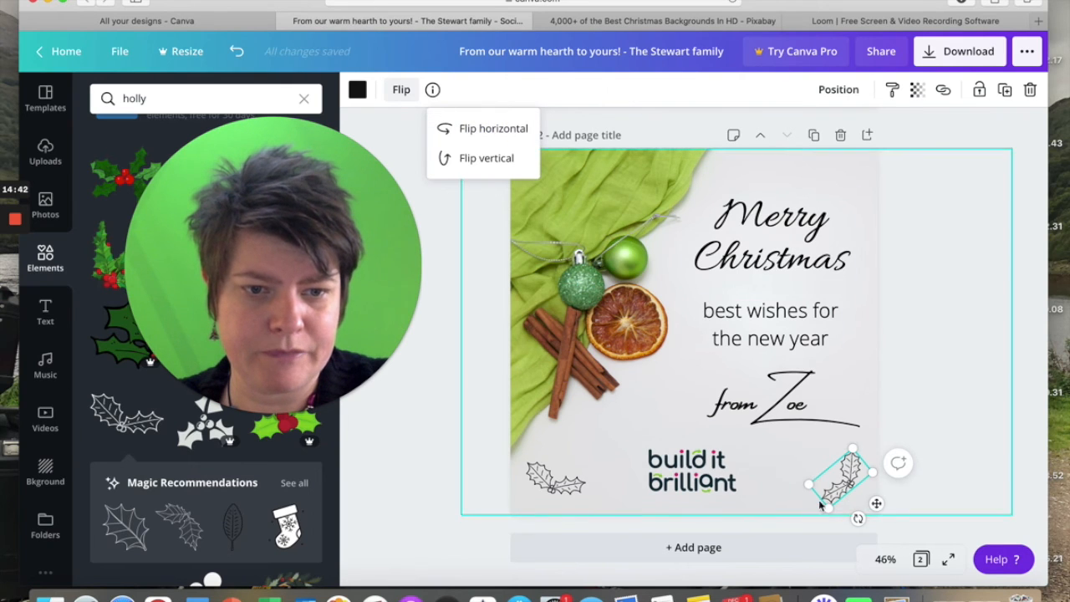
left_click(911, 395)
left_click(840, 474)
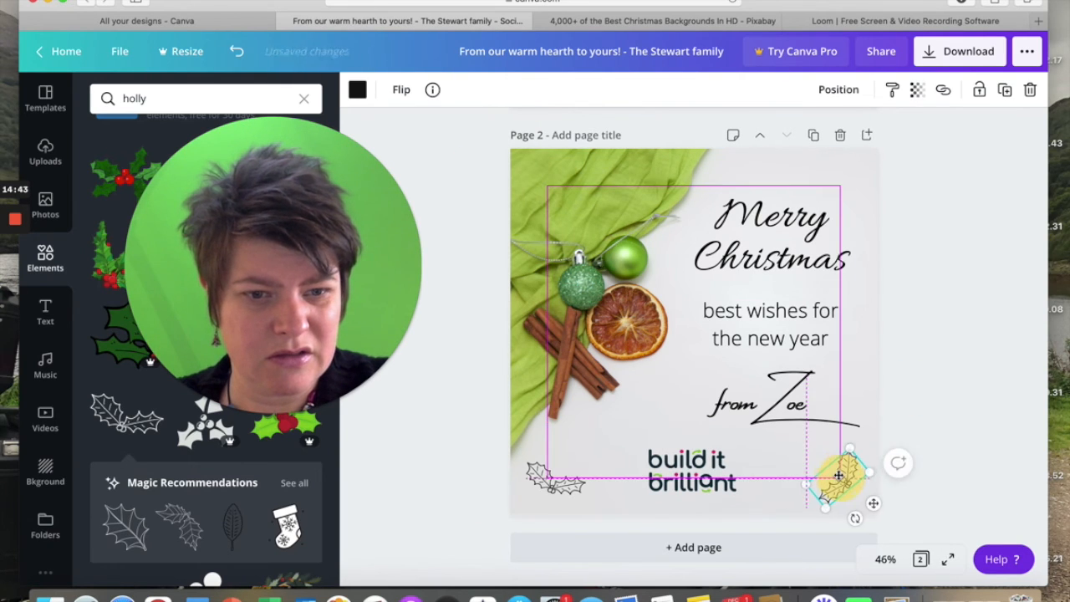
left_click_drag(854, 518, 832, 483)
left_click(926, 421)
left_click(910, 373)
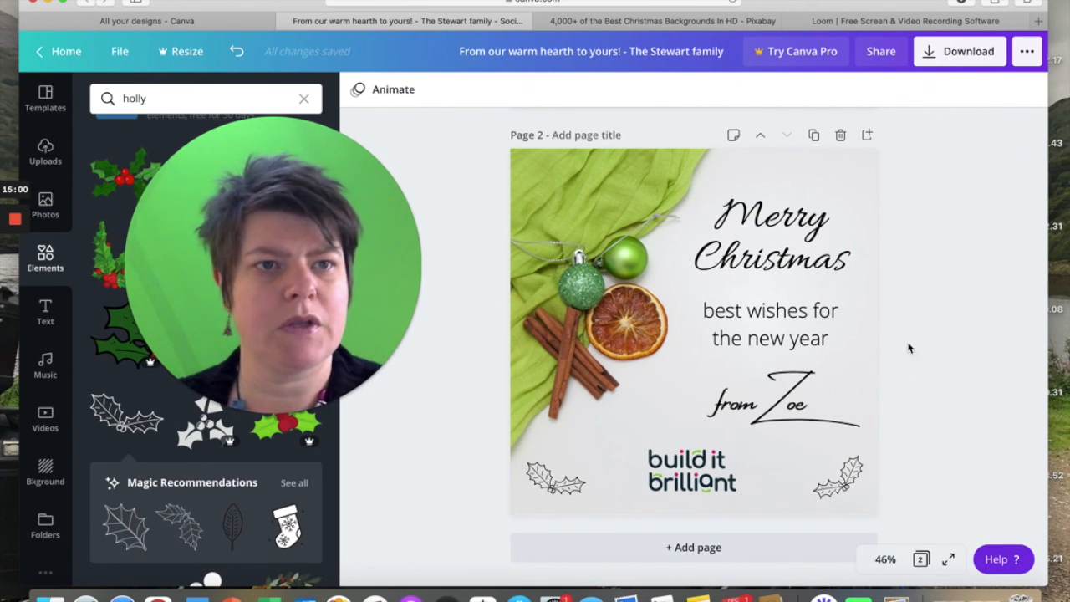
Download only page 2 of the design as a JPG.
left_click(953, 57)
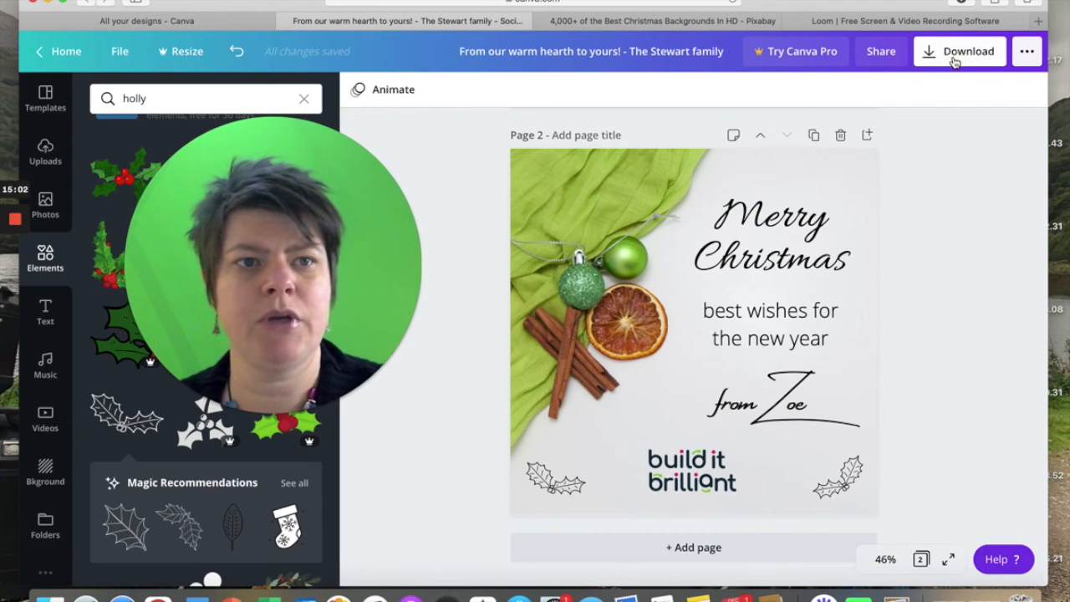
left_click(884, 162)
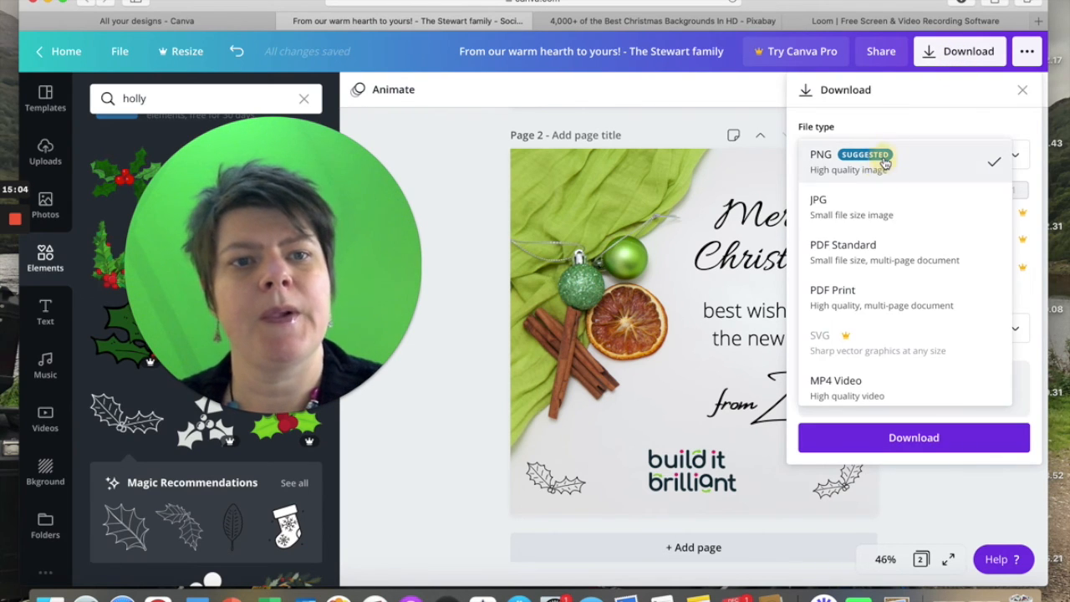
left_click(887, 215)
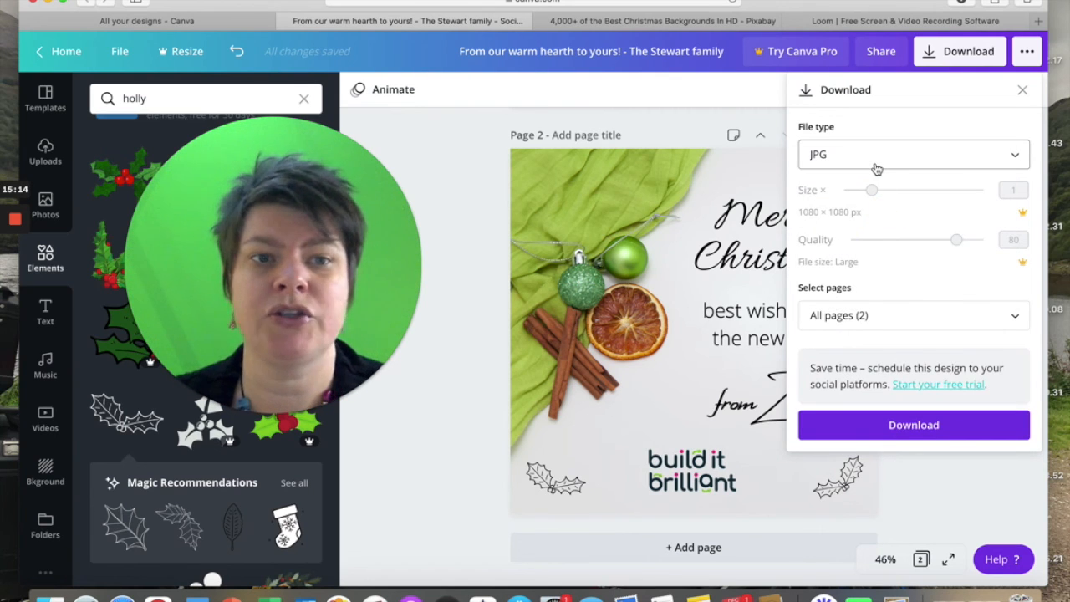
left_click(884, 318)
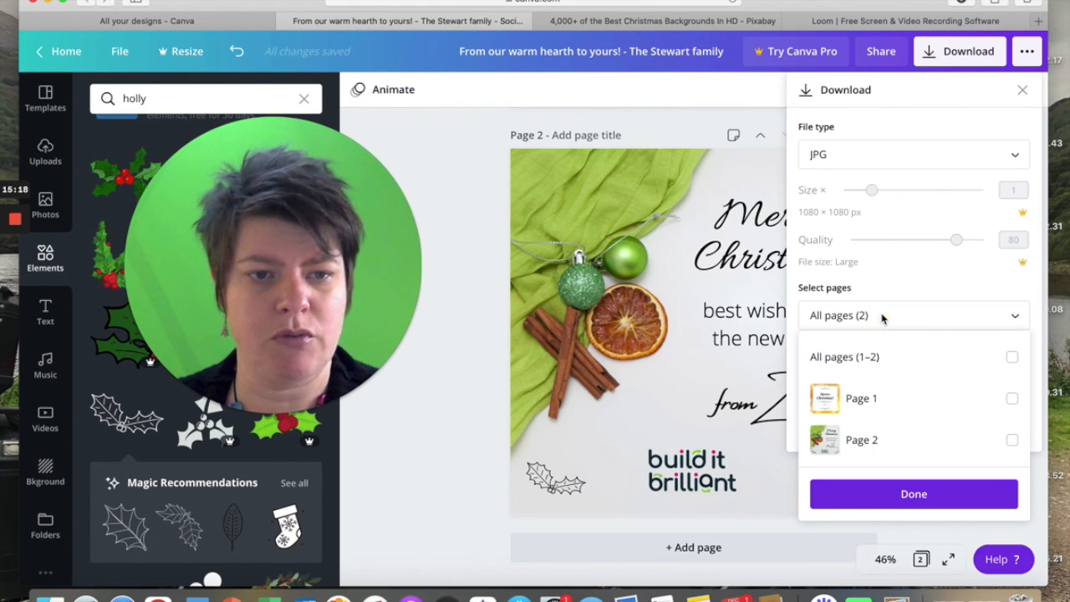
left_click(1011, 443)
left_click(913, 494)
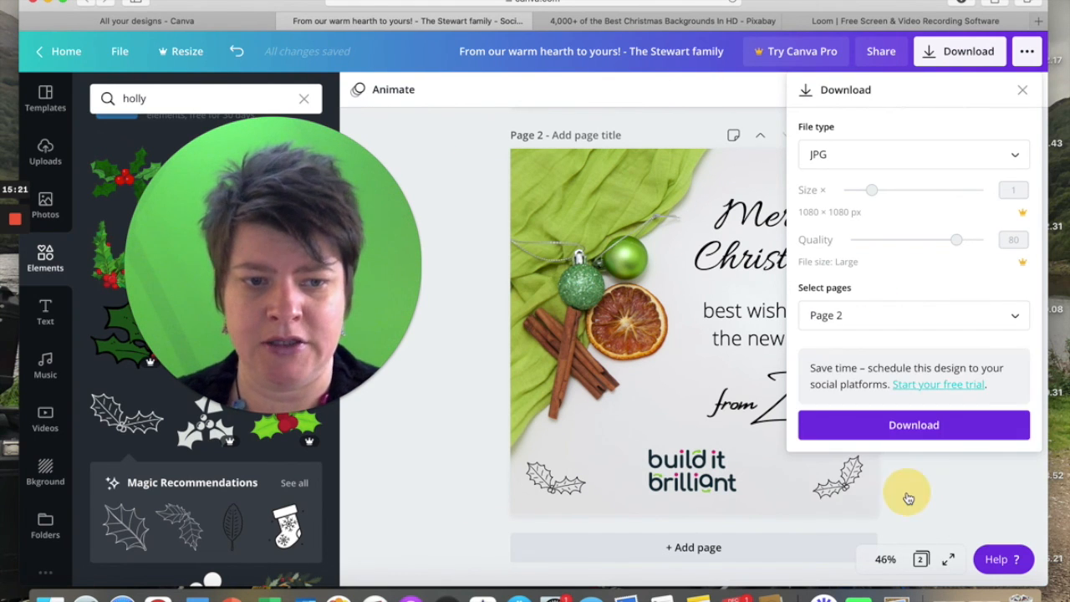
left_click(909, 426)
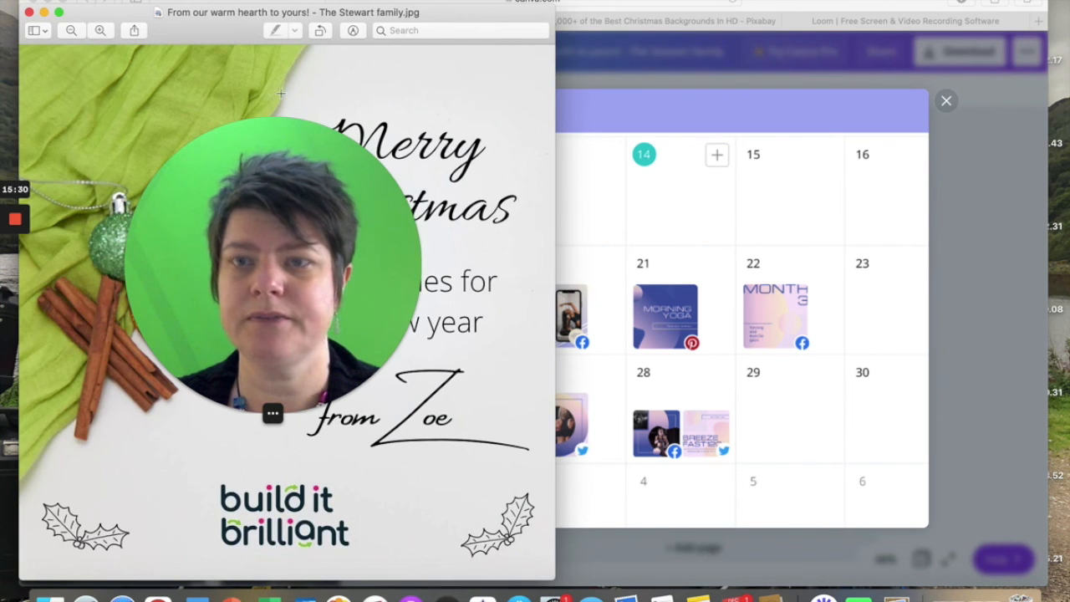
Dismiss the scheduling pop-up, switch to Finder and select the newly downloaded Christmas card JPG in the Downloads folder.
left_click(946, 101)
left_click(945, 100)
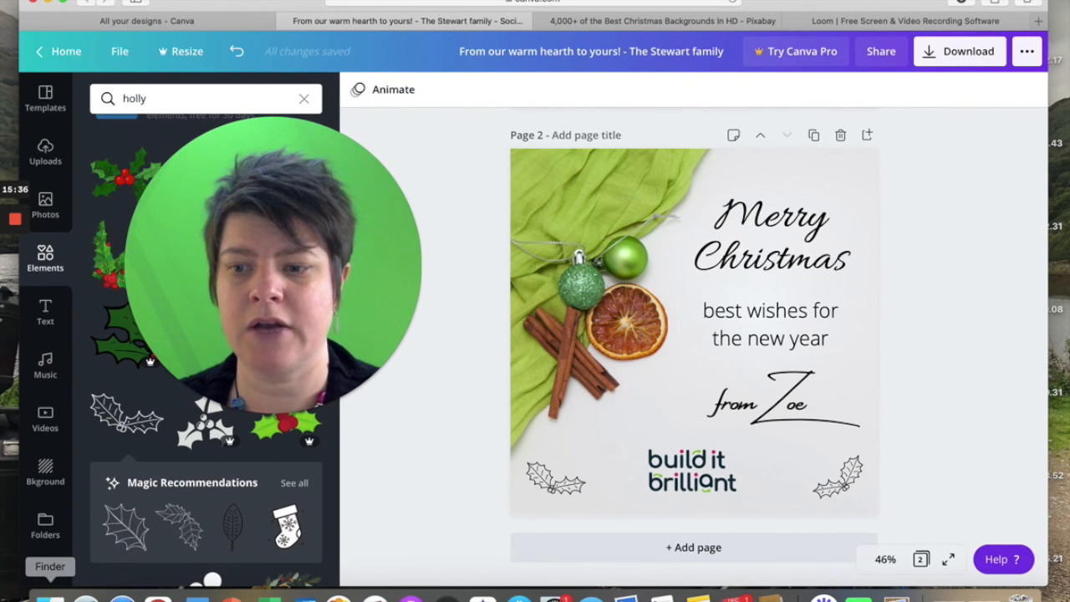
left_click(50, 595)
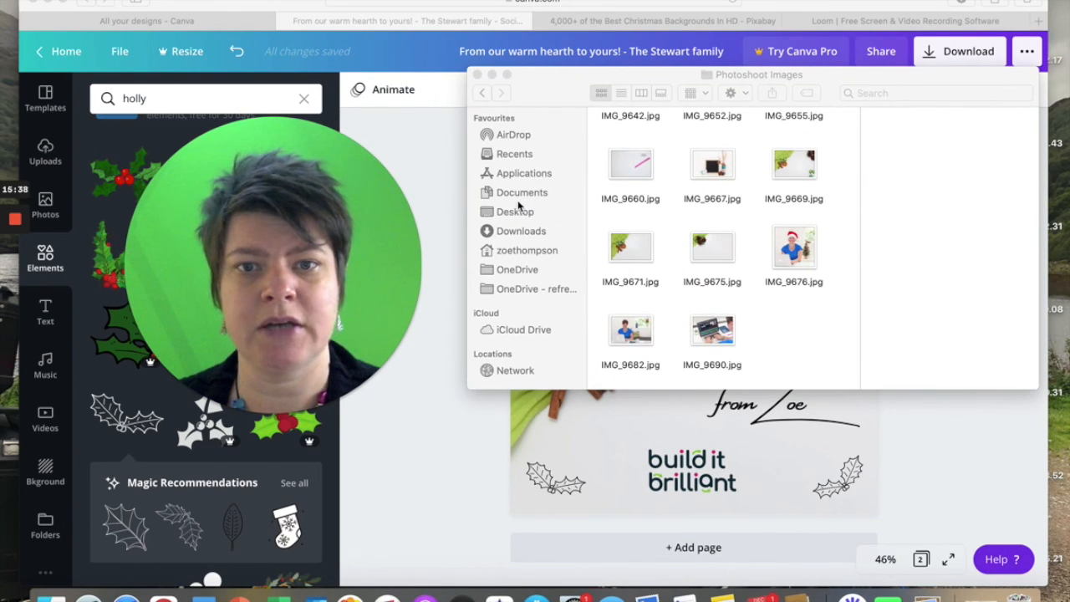
left_click(531, 237)
left_click(531, 234)
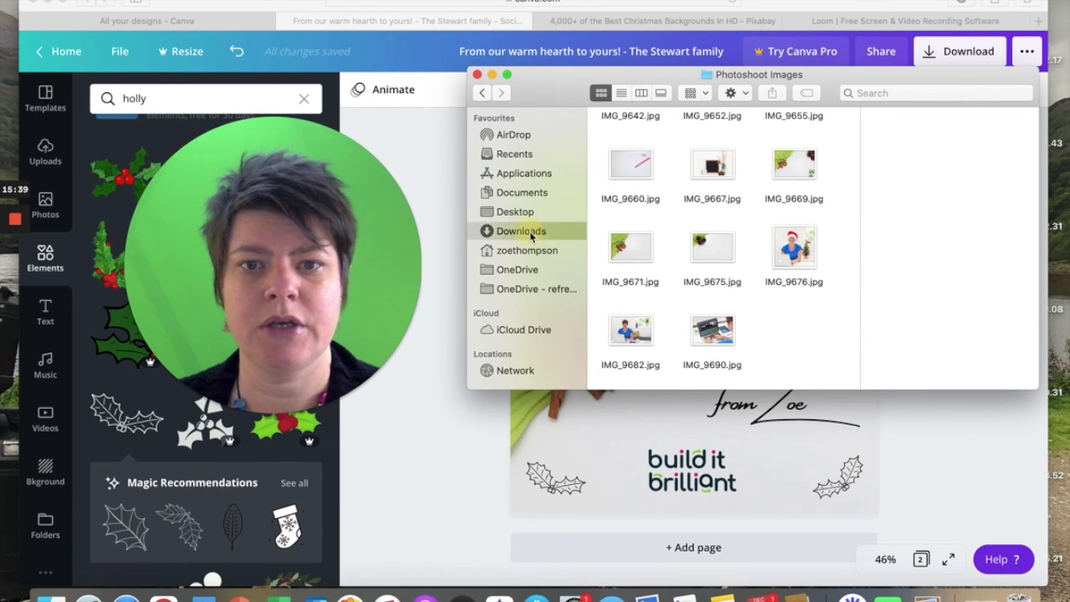
left_click(714, 172)
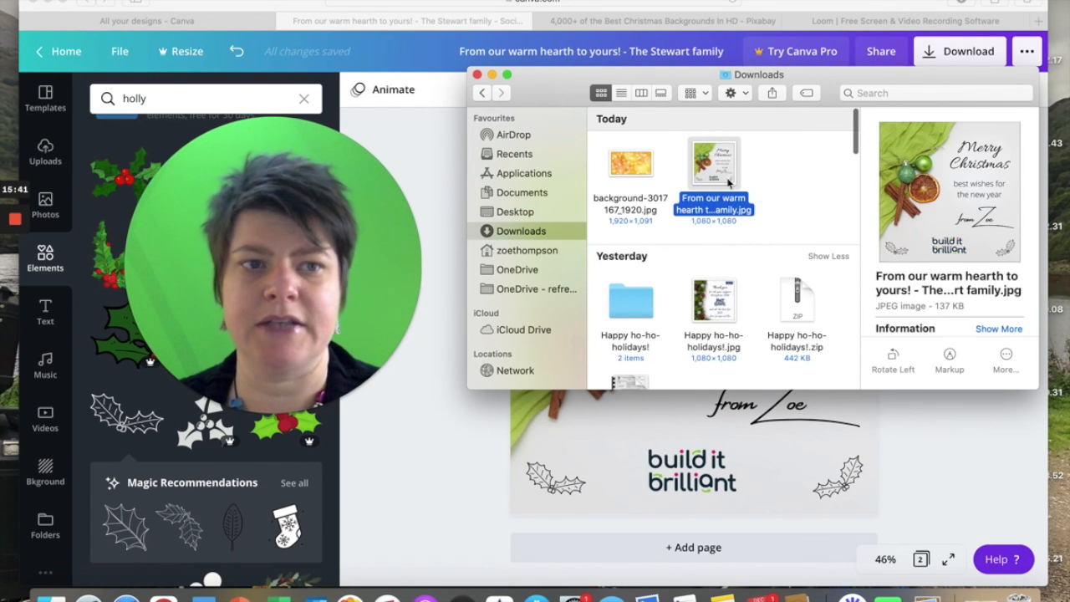